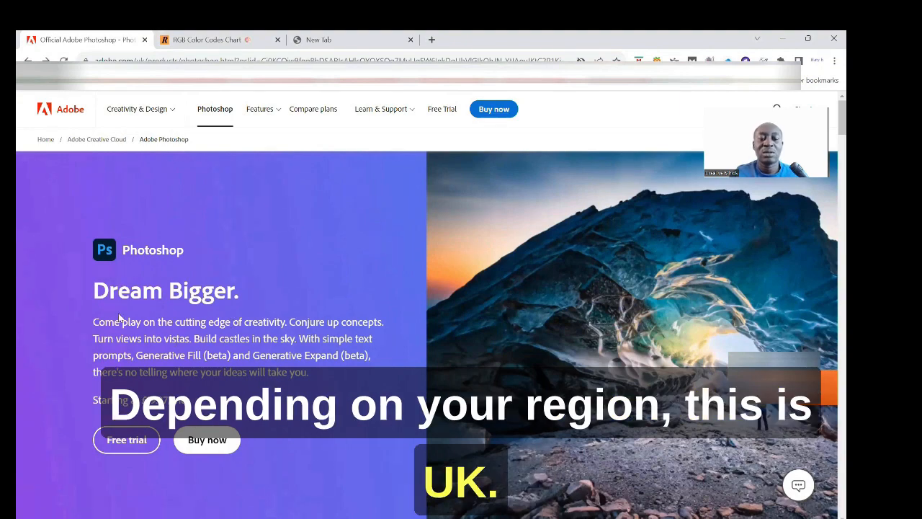
# Step: Compare the individual, team and student trial plans (student All Apps £16.24/mo), then go to Photoshop
pyautogui.click(120, 440)
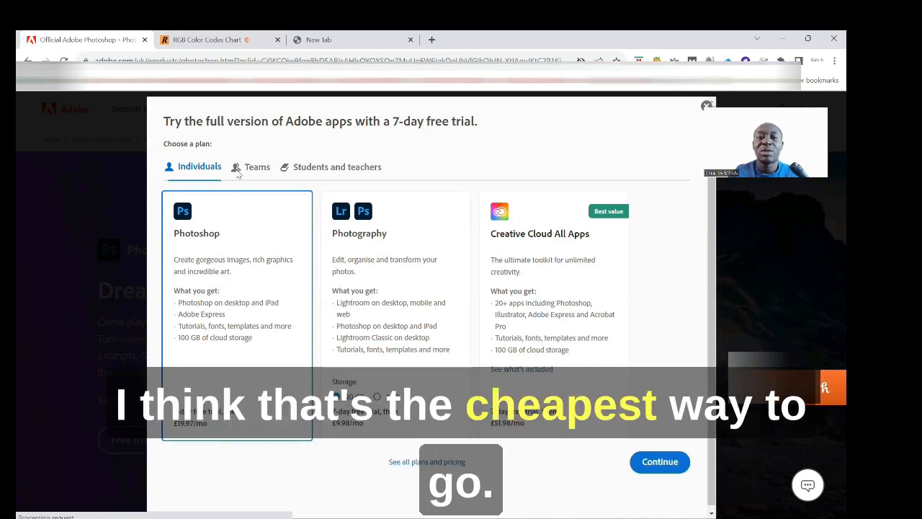
pyautogui.click(260, 168)
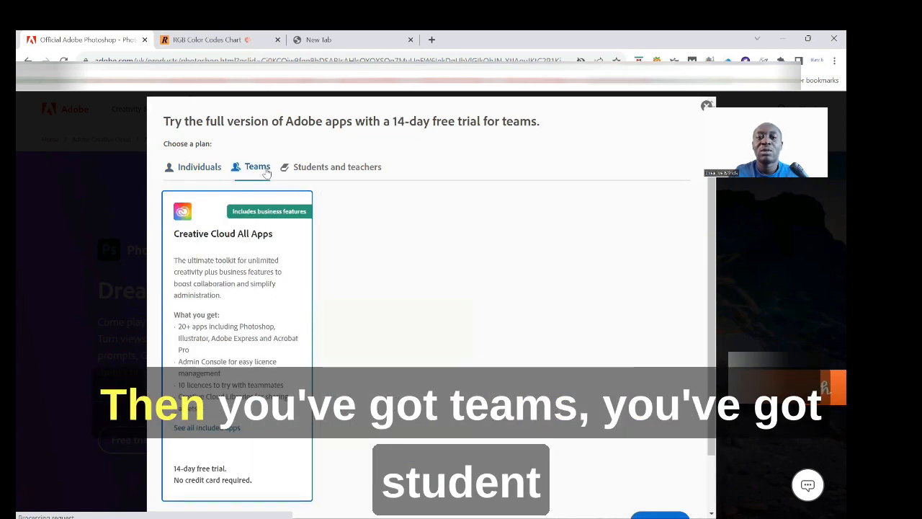
pyautogui.click(316, 170)
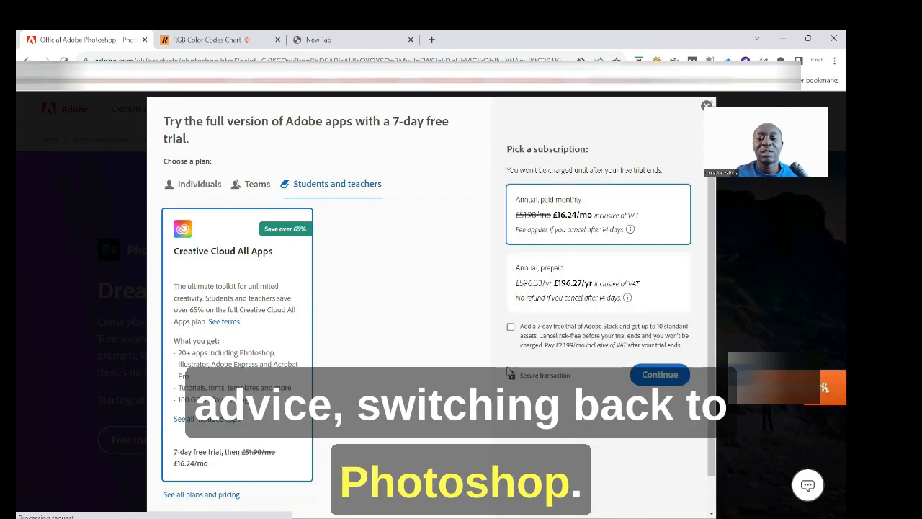
pyautogui.hotkey('alt', 'Tab')
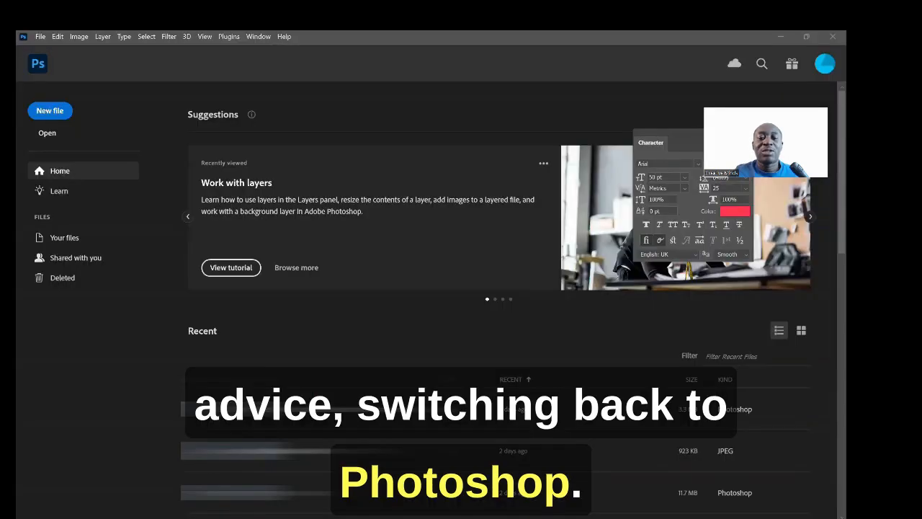
# Step: Define a new 800 × 100 px, 72 ppi RGB document with White background contents
pyautogui.click(40, 37)
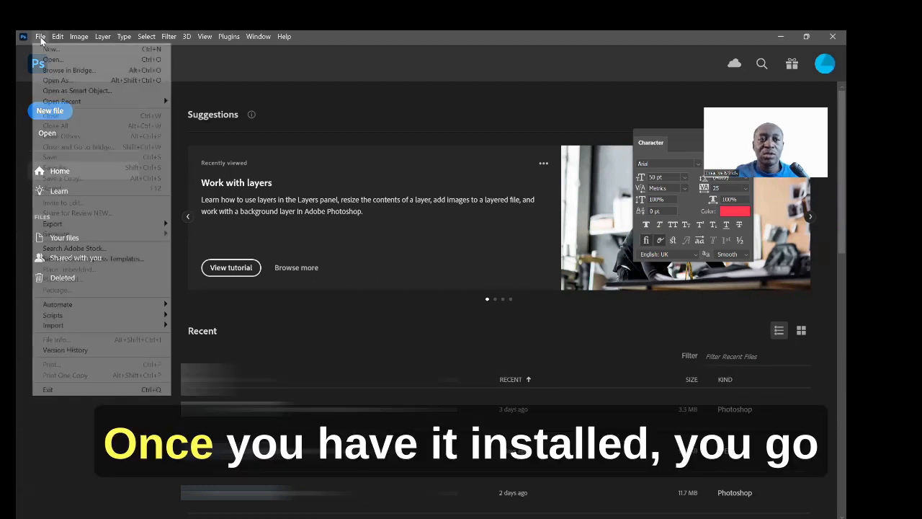
pyautogui.click(51, 49)
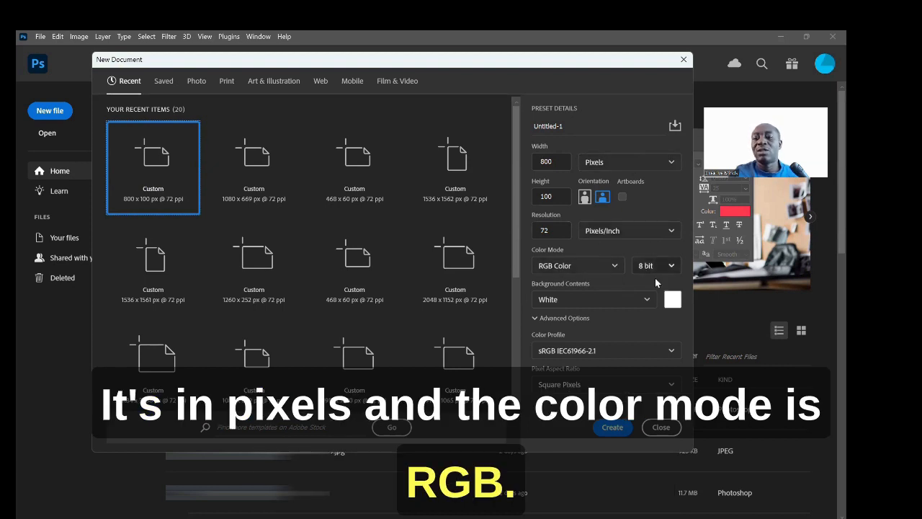
pyautogui.click(599, 301)
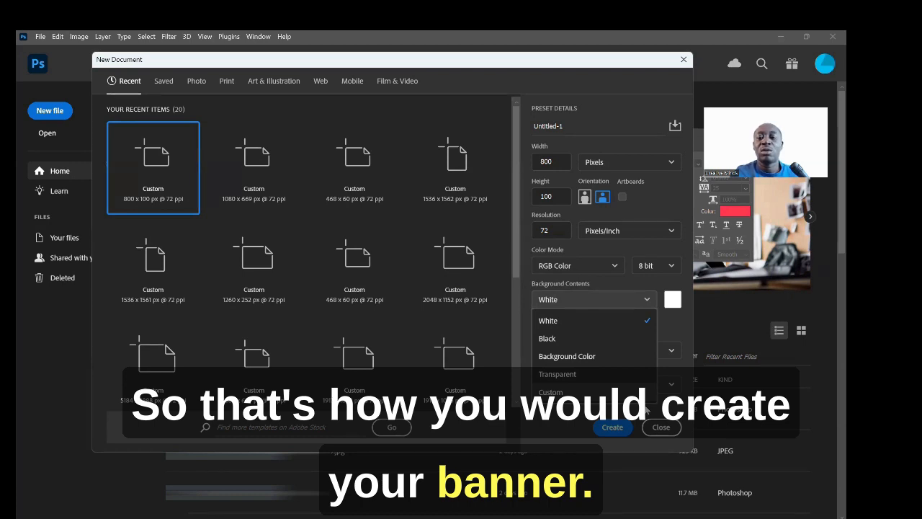
pyautogui.click(619, 433)
# Step: Create the blank Untitled-1 banner and show it at Actual Size, panning across it
pyautogui.click(614, 428)
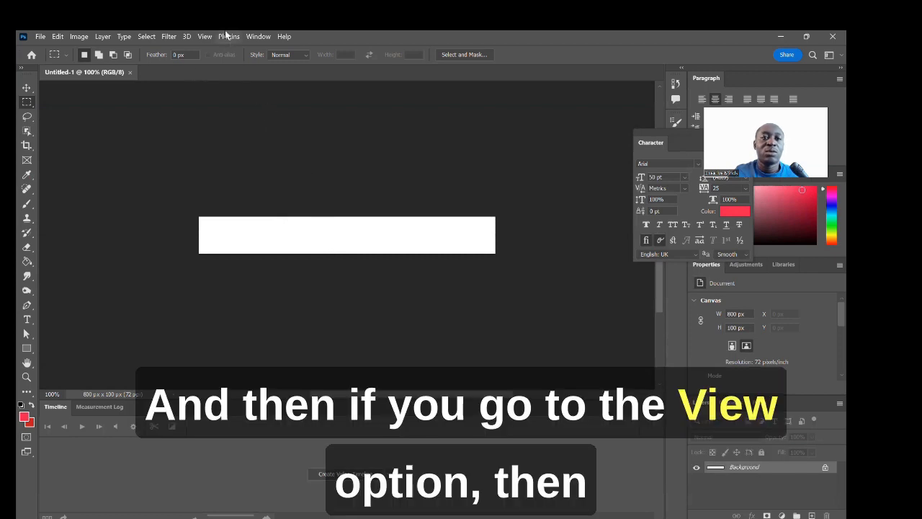
pyautogui.click(206, 37)
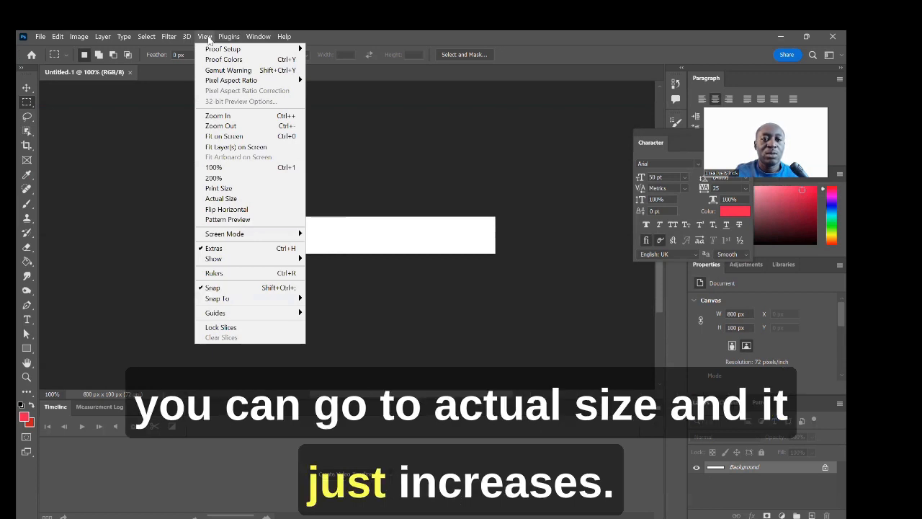
pyautogui.click(250, 197)
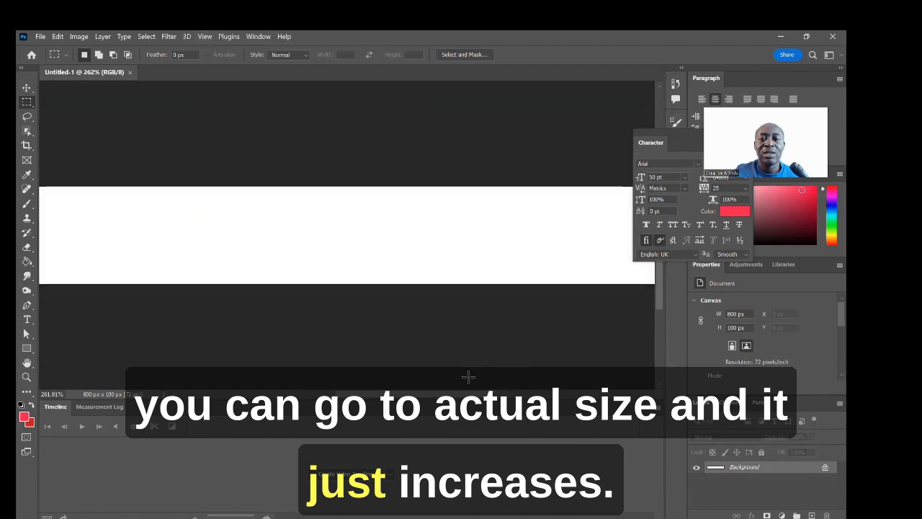
pyautogui.moveTo(475, 395); pyautogui.dragTo(410, 394)
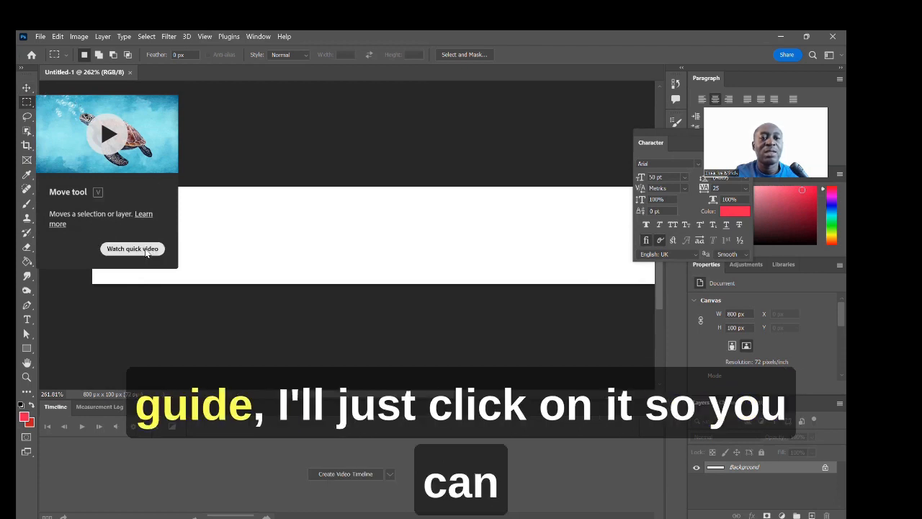
pyautogui.click(116, 133)
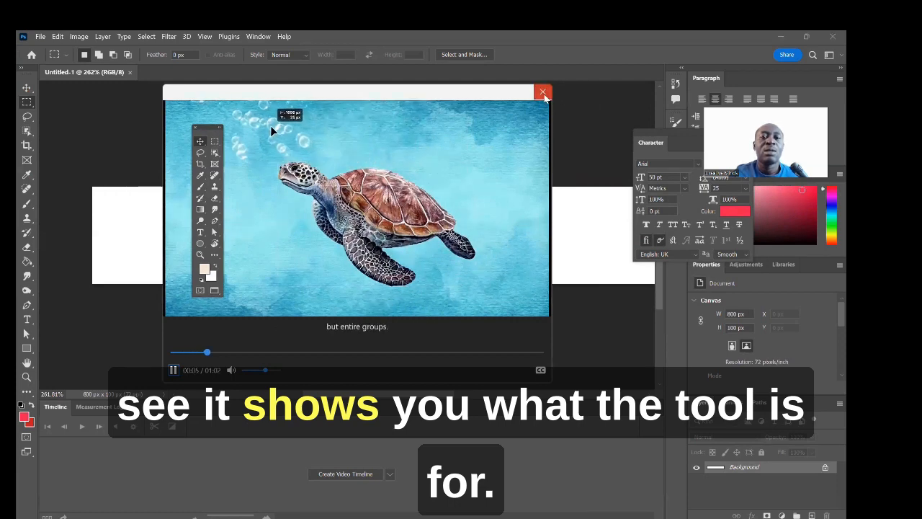
pyautogui.click(544, 94)
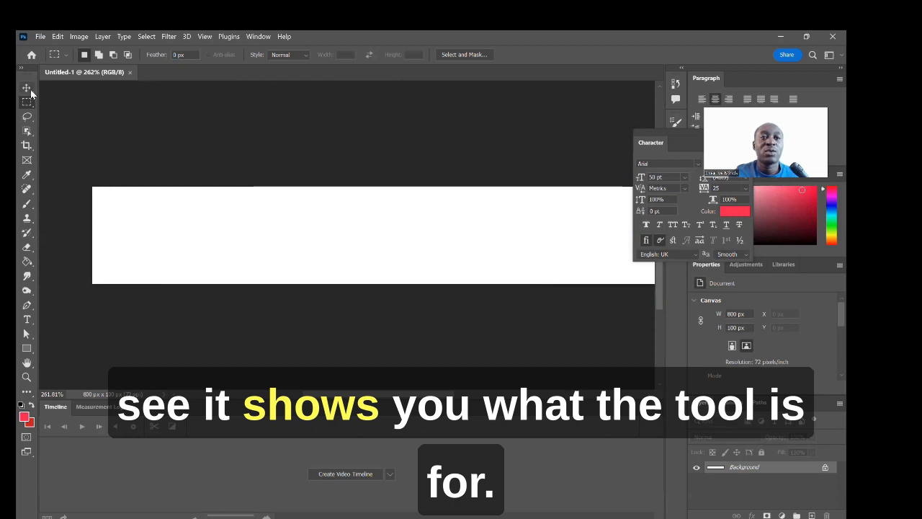
pyautogui.moveTo(31, 90)
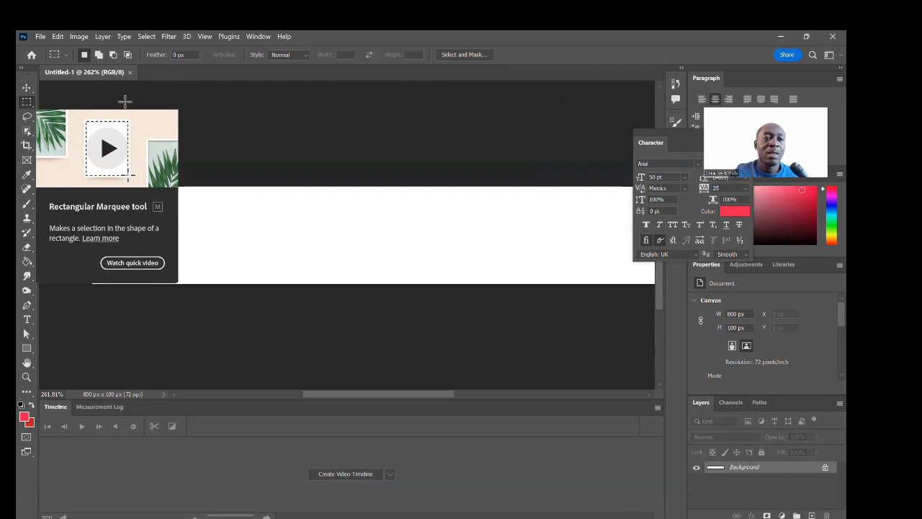
# Step: Pick the standard Lasso Tool, and play then close the Object Selection quick video
pyautogui.click(33, 122)
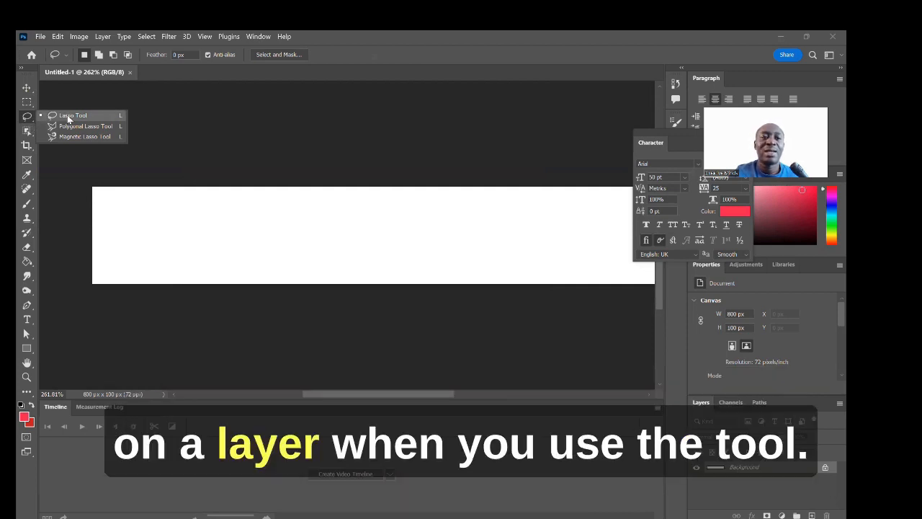
pyautogui.click(100, 93)
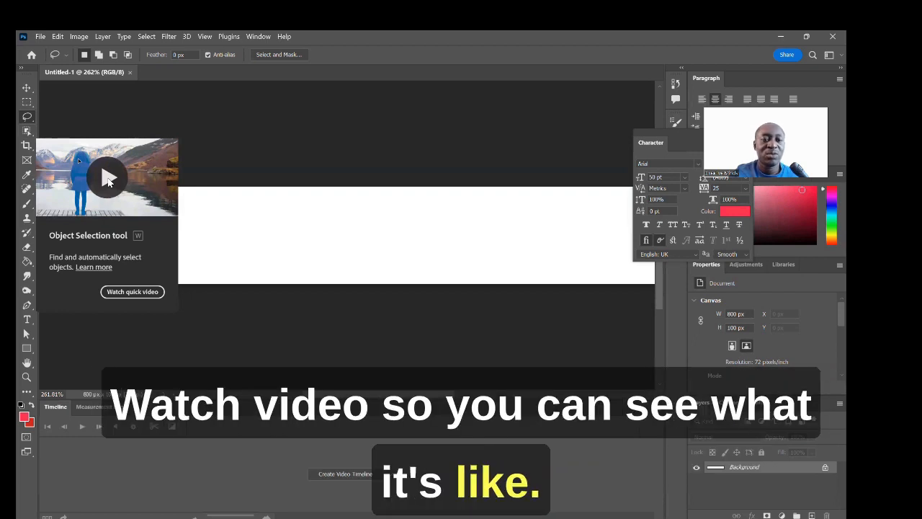
pyautogui.click(108, 182)
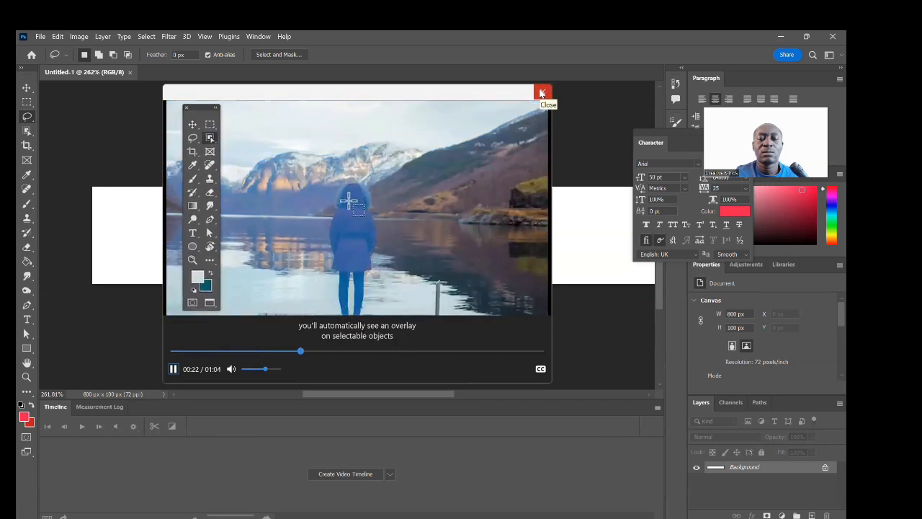
pyautogui.click(541, 93)
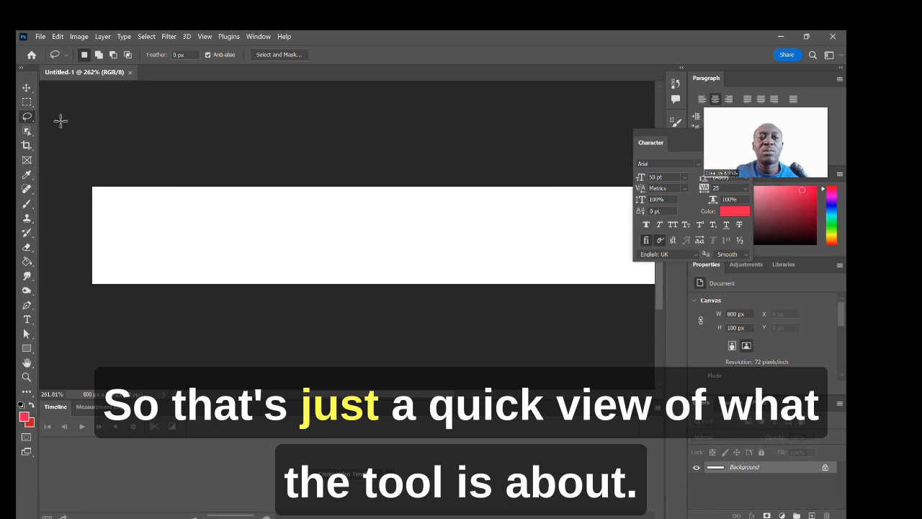
# Step: Pull the crop's left edge inward and commit, leaving the banner 800 × 100 px
pyautogui.click(28, 147)
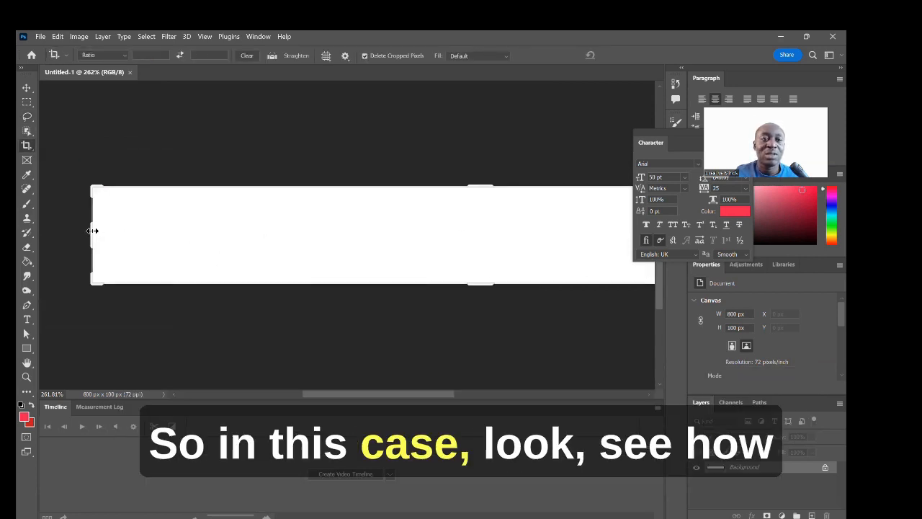
pyautogui.moveTo(94, 229)
pyautogui.mouseDown()
pyautogui.moveTo(243, 238)
pyautogui.moveTo(94, 239)
pyautogui.mouseUp()
pyautogui.click(27, 147)
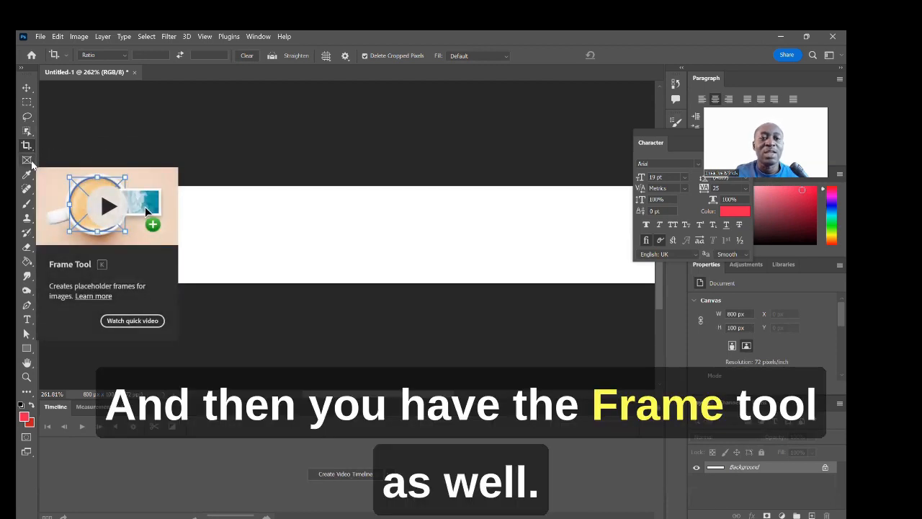
# Step: Draw a test placeholder frame, narrow it to about 301 px, then delete it
pyautogui.click(31, 164)
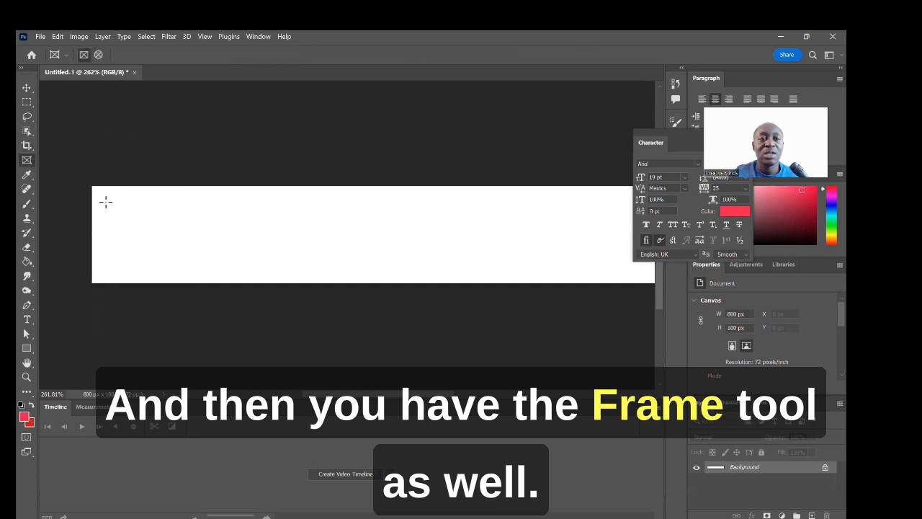
pyautogui.moveTo(90, 186); pyautogui.dragTo(525, 287)
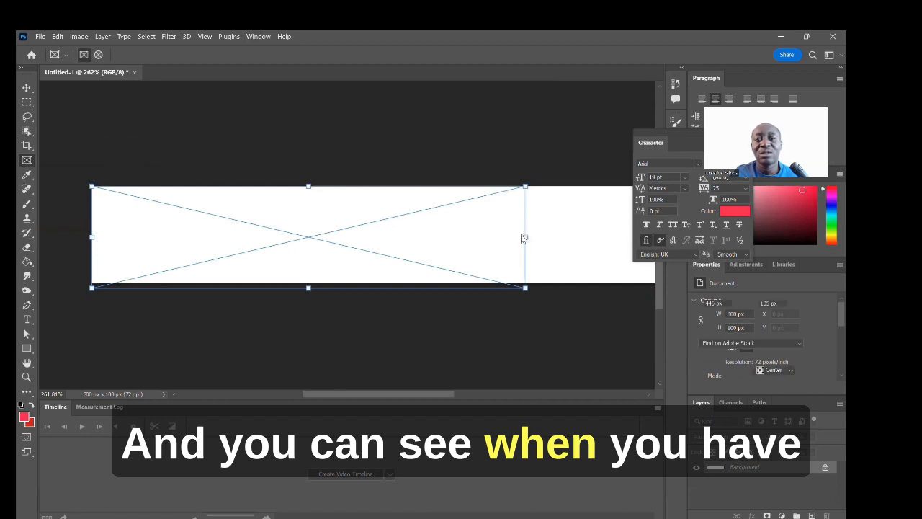
pyautogui.moveTo(527, 236); pyautogui.dragTo(388, 225)
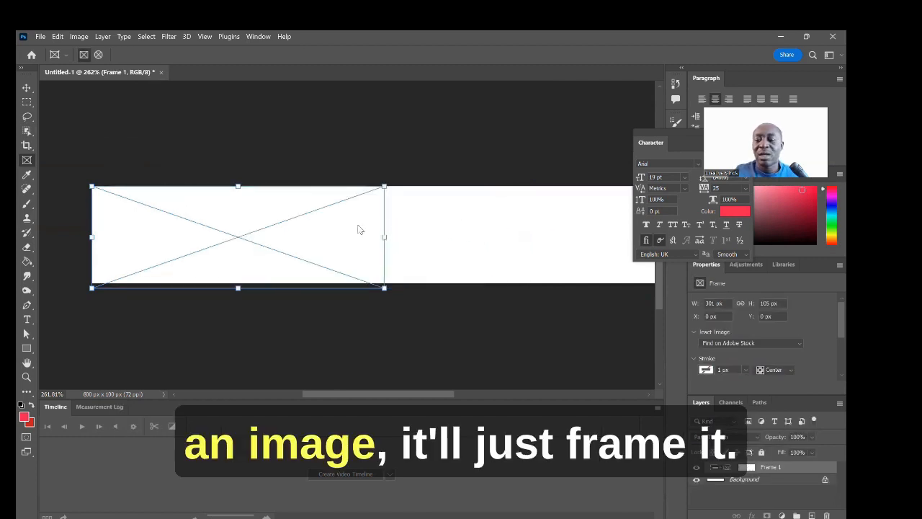
pyautogui.press('Delete')
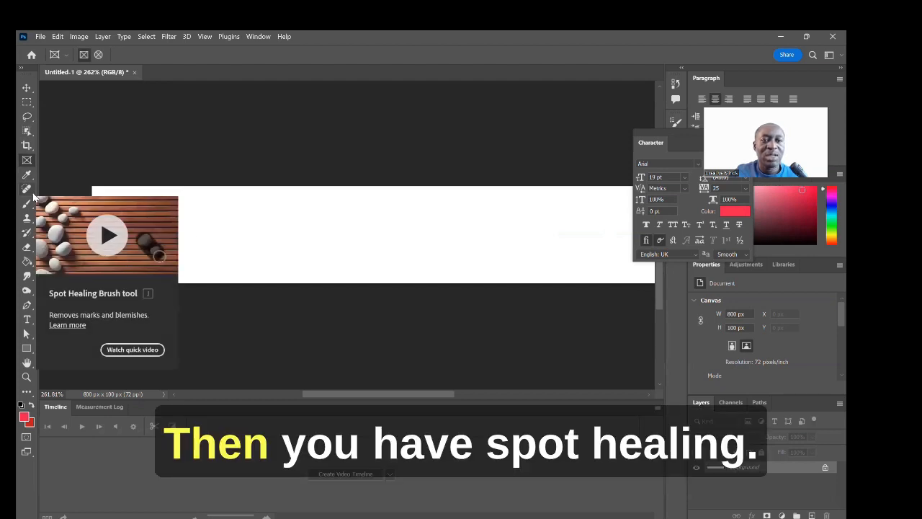
# Step: Look over the Spot Healing Brush variants, then make the Brush Tool active
pyautogui.click(33, 196)
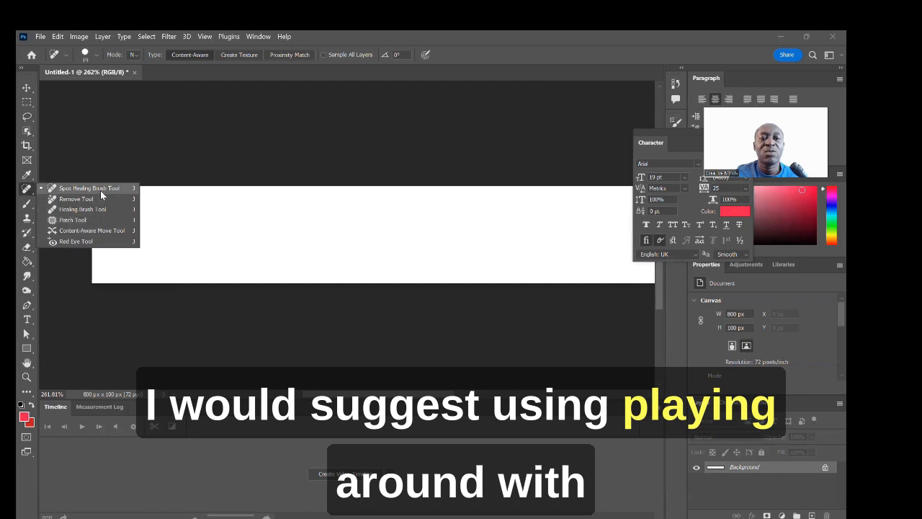
pyautogui.click(115, 163)
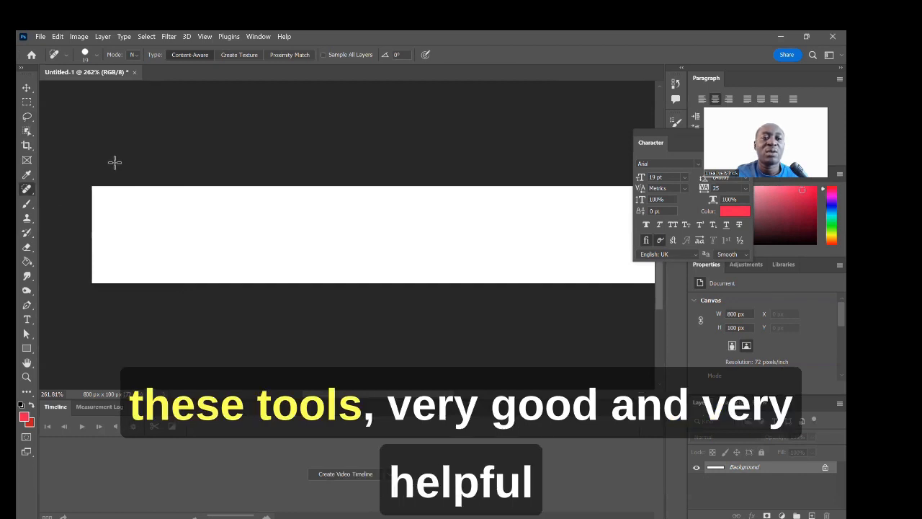
pyautogui.click(32, 207)
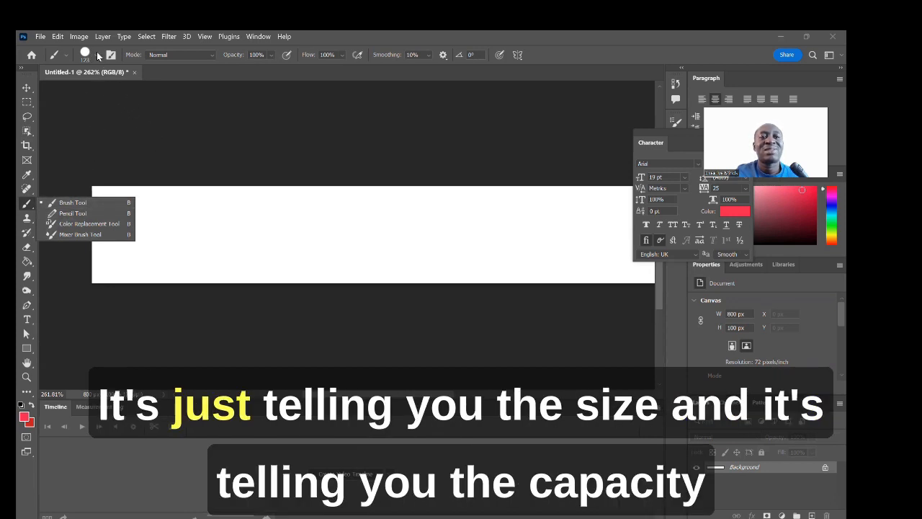
# Step: Drop the brush opacity to 35%, after glancing at the brush presets and tool variants
pyautogui.click(97, 52)
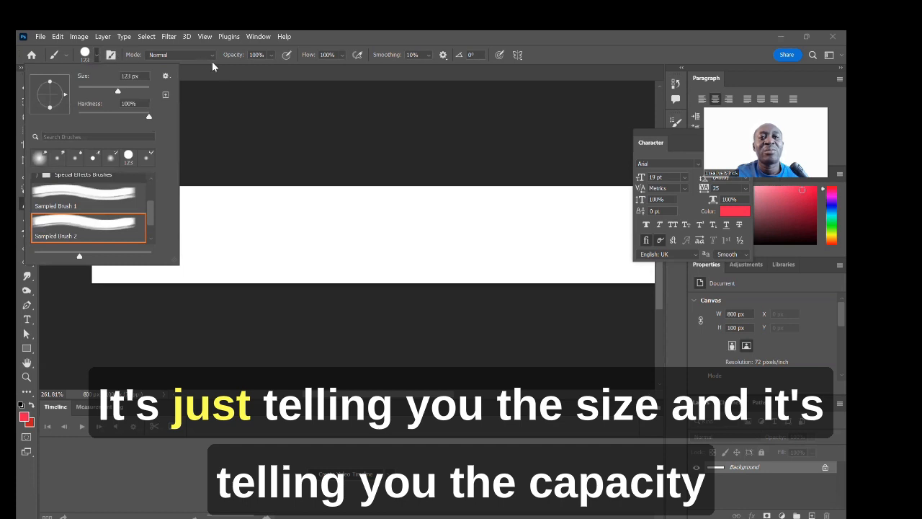
pyautogui.click(264, 58)
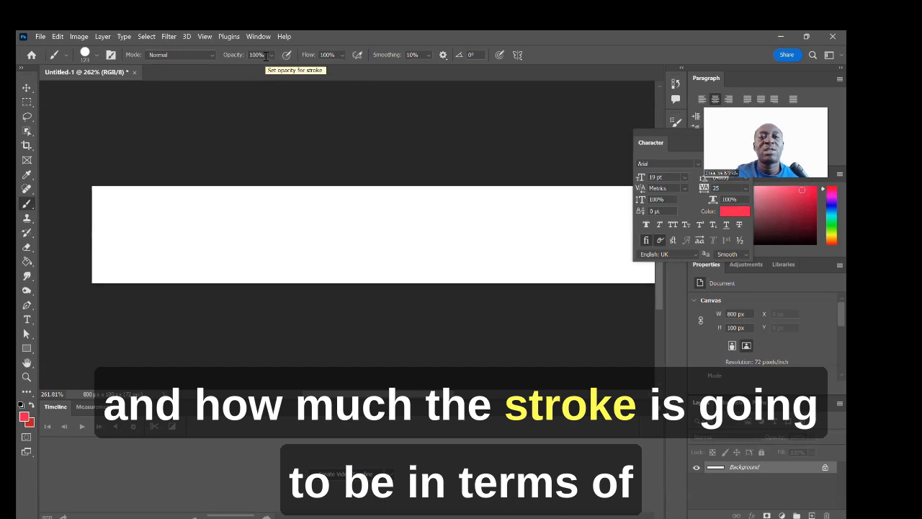
pyautogui.click(270, 56)
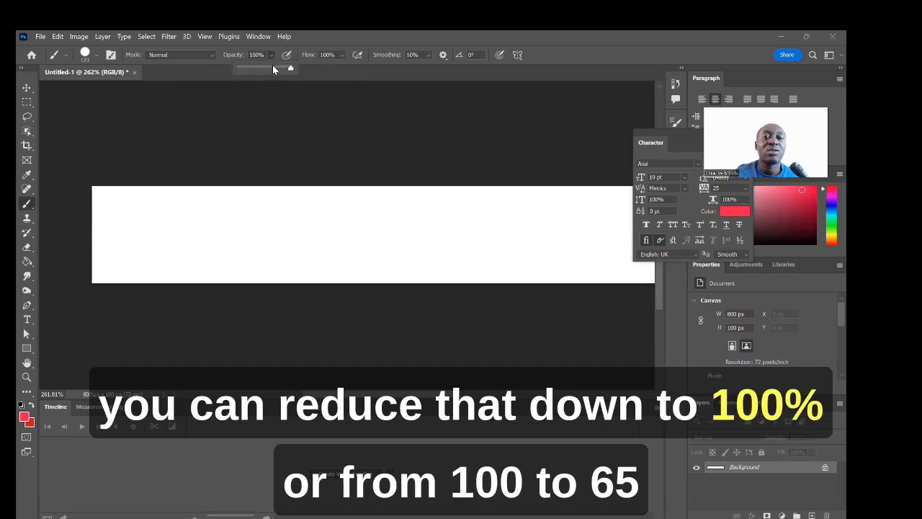
pyautogui.moveTo(270, 69); pyautogui.dragTo(257, 69)
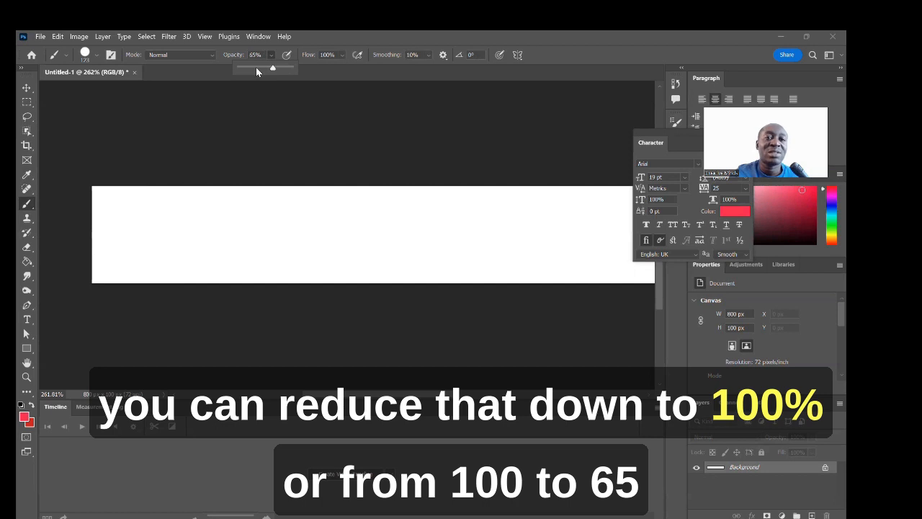
pyautogui.click(30, 207)
pyautogui.rightClick(34, 209)
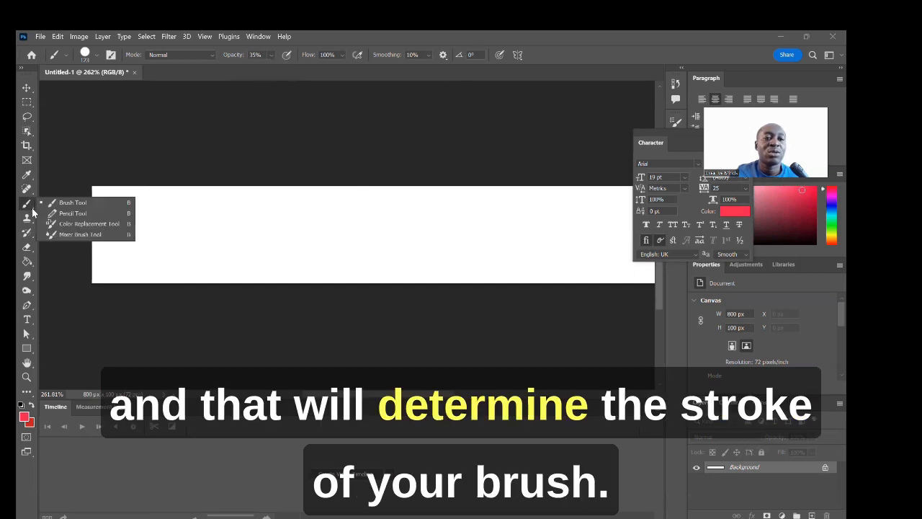
pyautogui.click(73, 203)
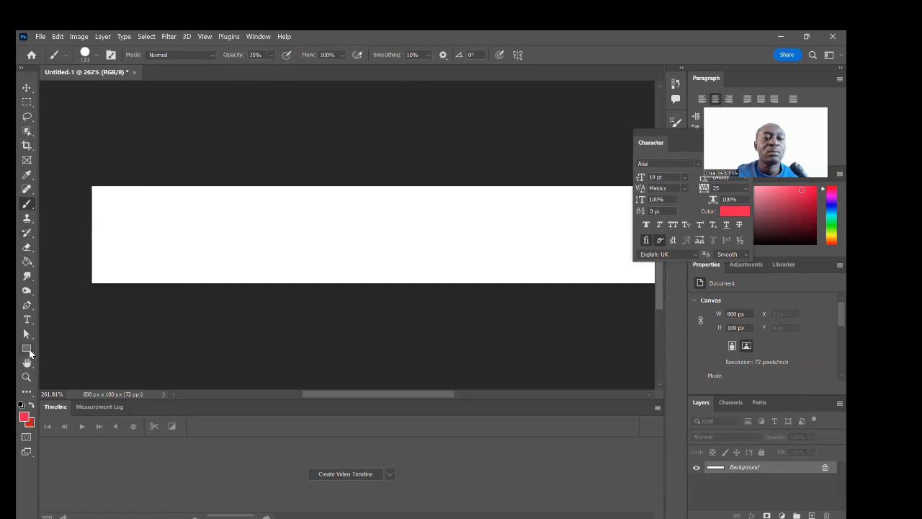
# Step: Place a red-filled 100 × 100 px test rectangle on the banner, then delete it
pyautogui.click(28, 347)
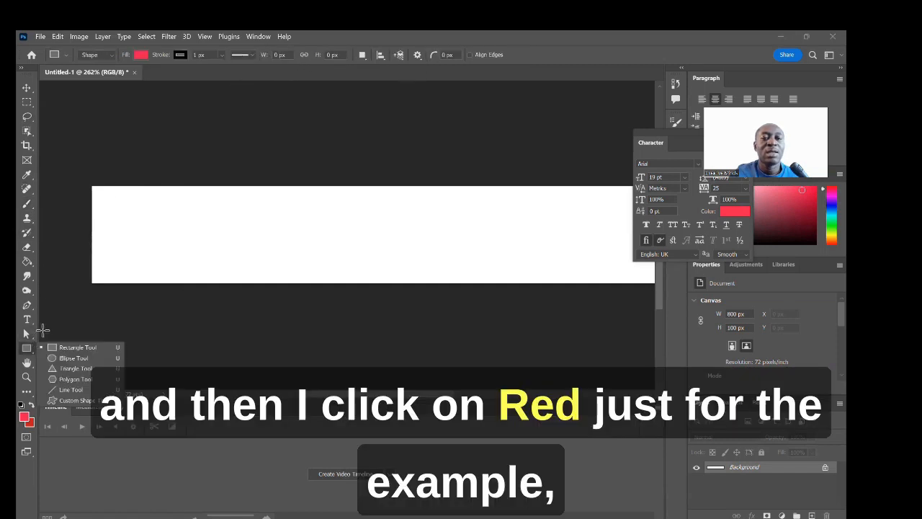
pyautogui.click(140, 54)
pyautogui.click(226, 203)
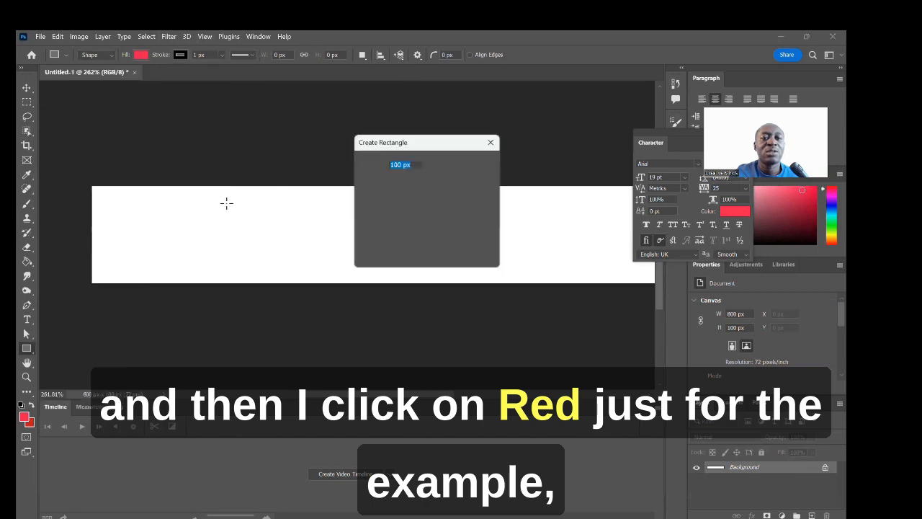
pyautogui.click(416, 250)
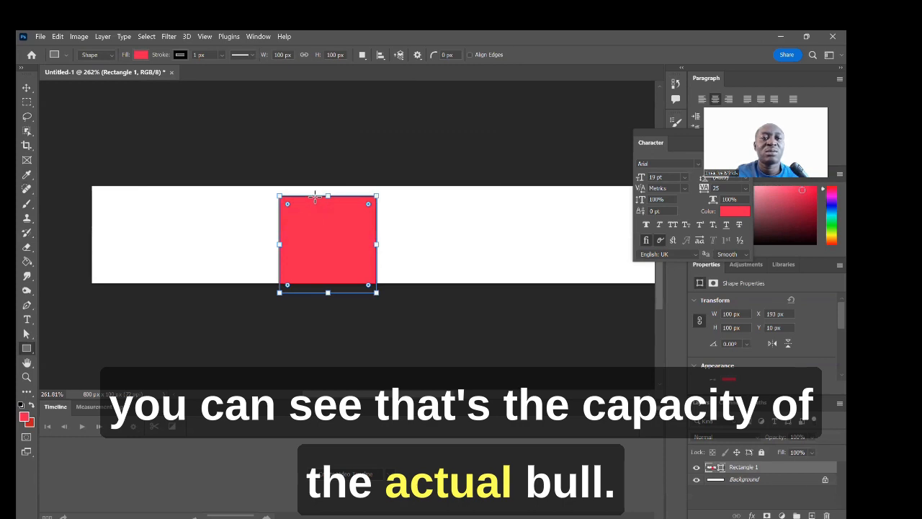
pyautogui.click(332, 164)
pyautogui.press('Delete')
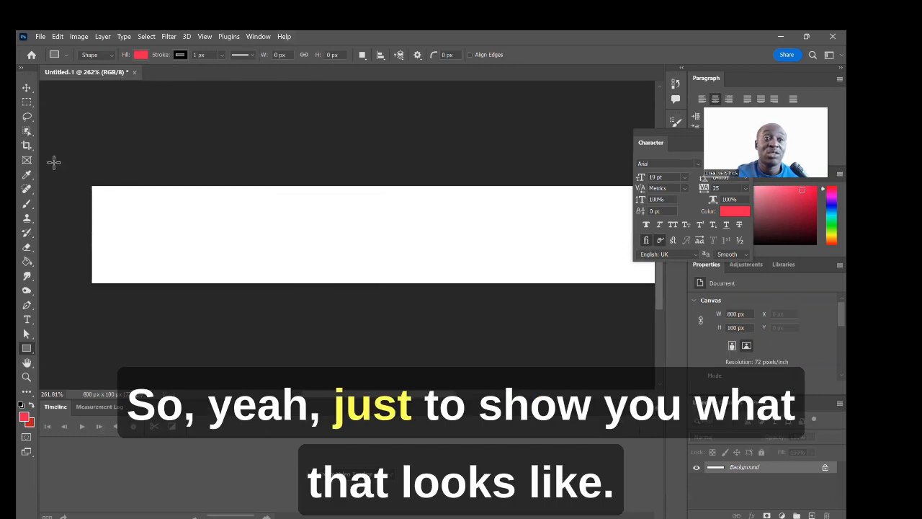
# Step: Dab a soft pink mark at the banner's top-left, then play and close the Clone Stamp video
pyautogui.click(31, 204)
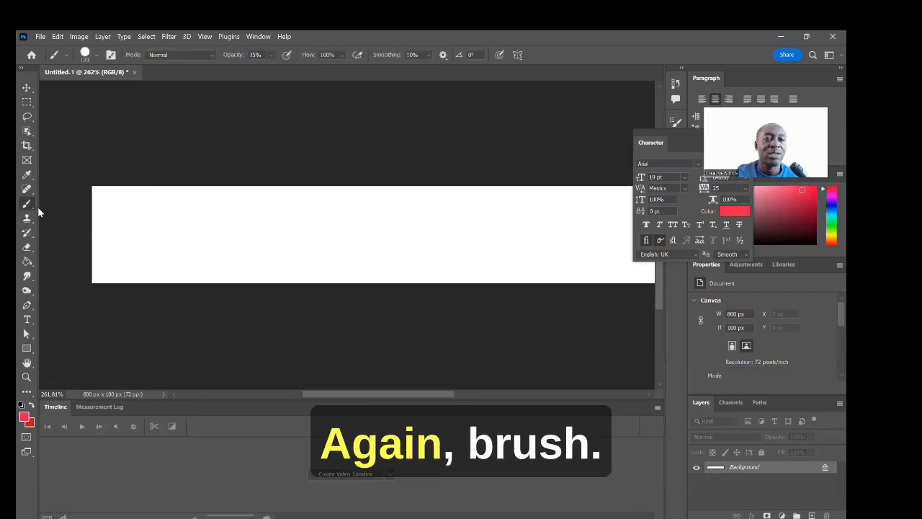
pyautogui.rightClick(32, 210)
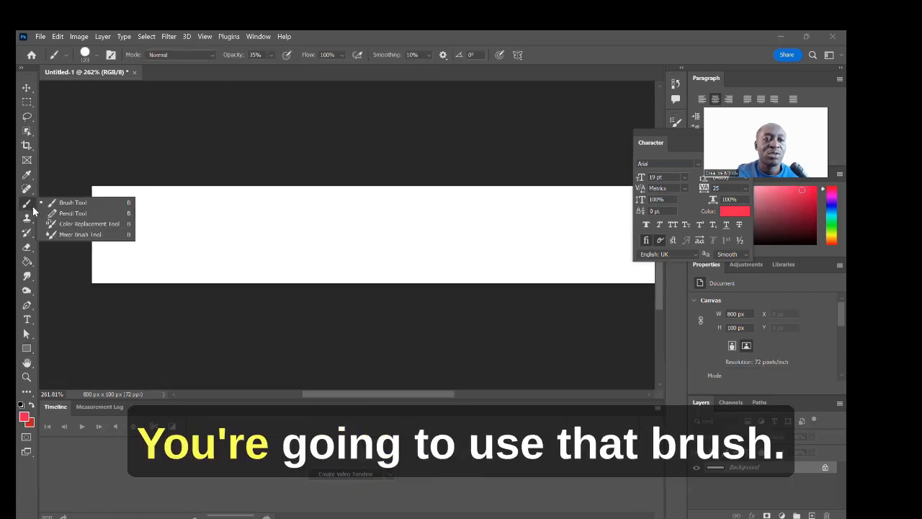
pyautogui.click(64, 162)
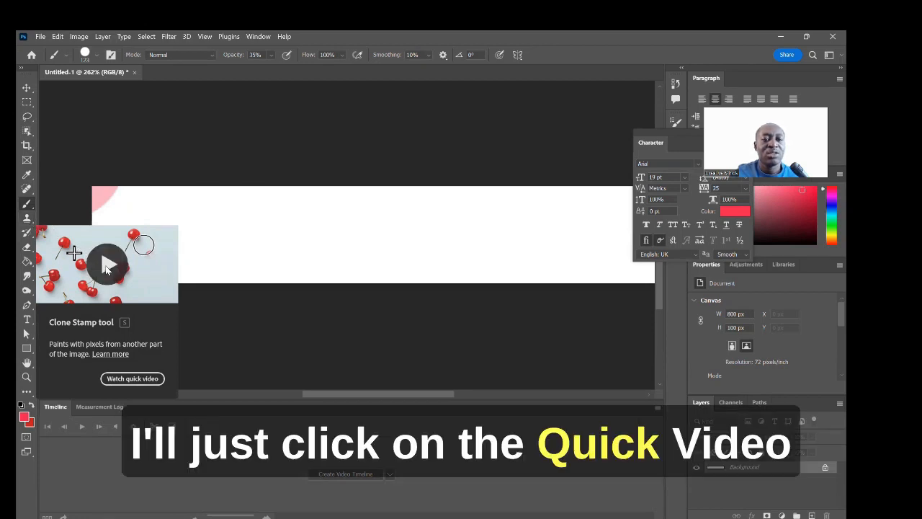
pyautogui.click(106, 267)
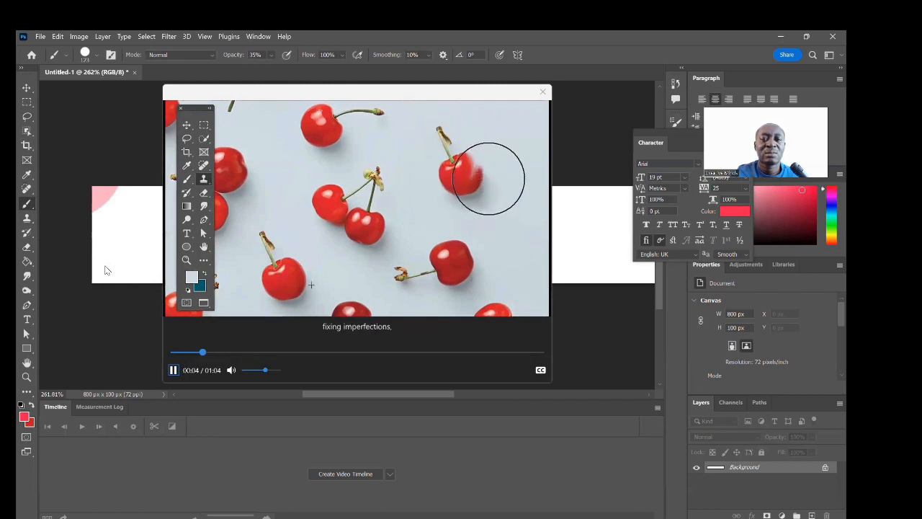
pyautogui.click(543, 92)
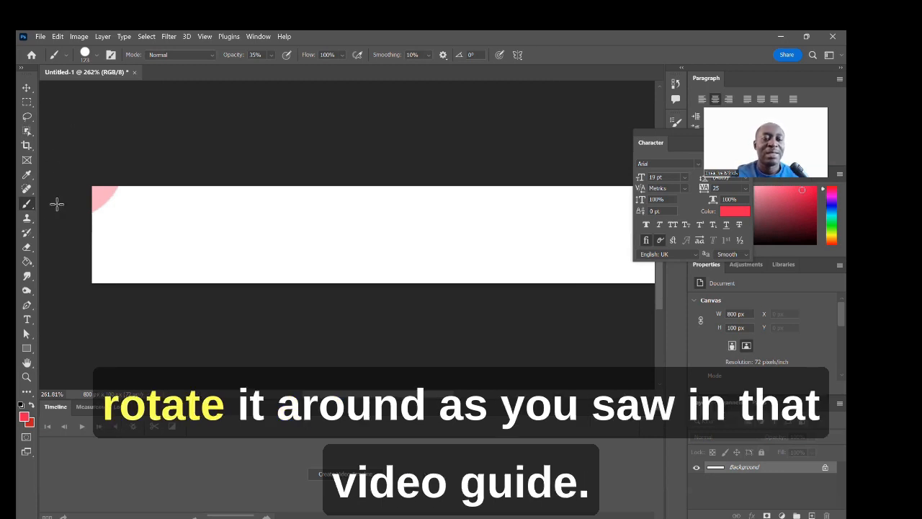
# Step: Select the History Brush and read its Learn more help article, then close it
pyautogui.click(33, 236)
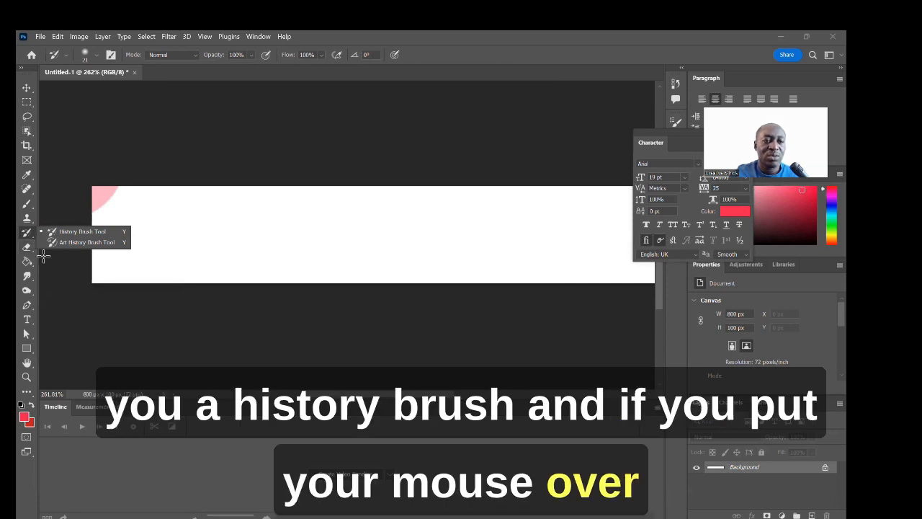
pyautogui.click(26, 235)
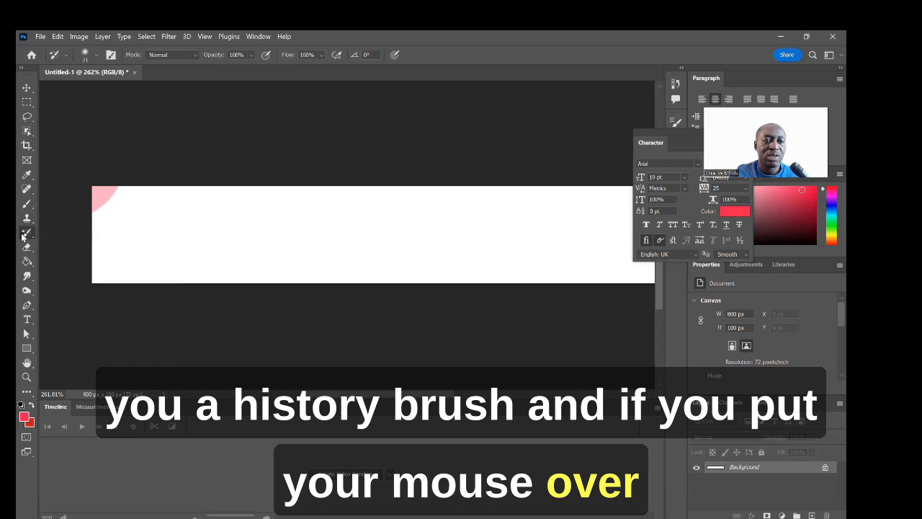
pyautogui.moveTo(27, 236)
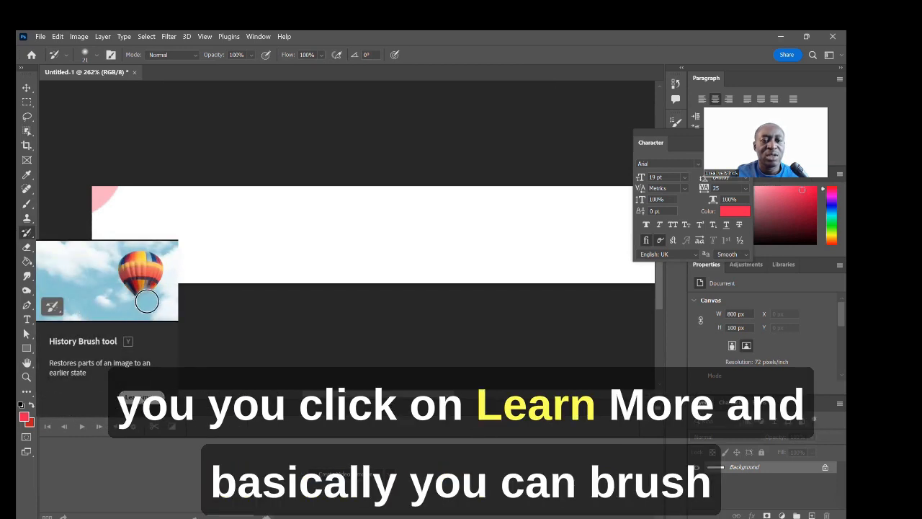
pyautogui.click(141, 397)
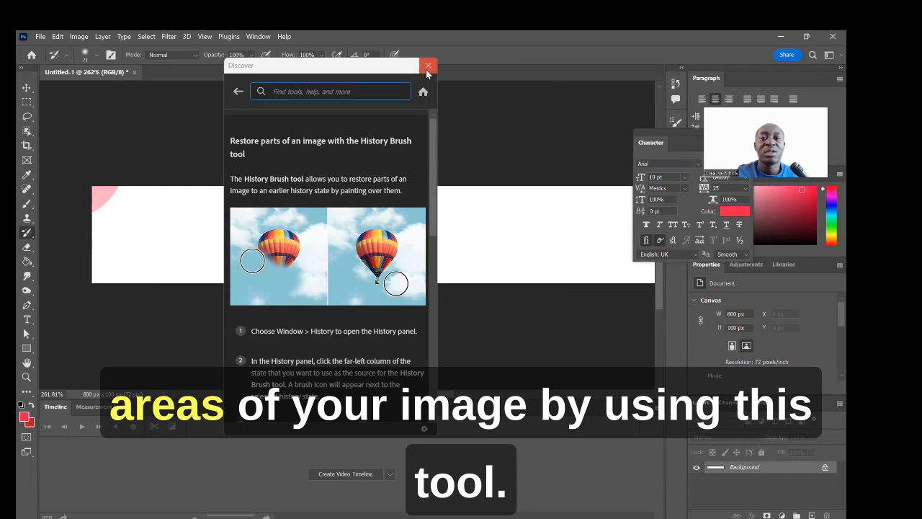
pyautogui.click(428, 67)
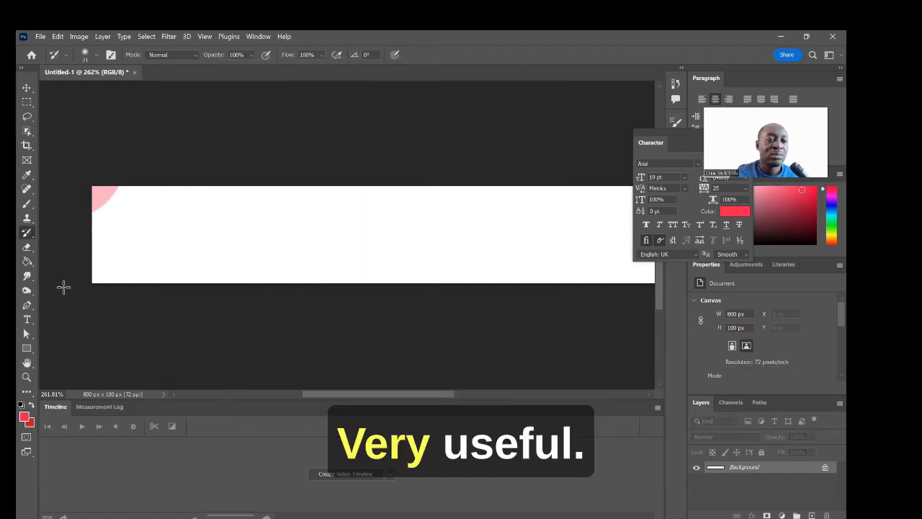
# Step: View the Eraser, Paint Bucket and Blur tool flyouts, leaving the Smudge tool selected
pyautogui.click(32, 253)
pyautogui.rightClick(33, 254)
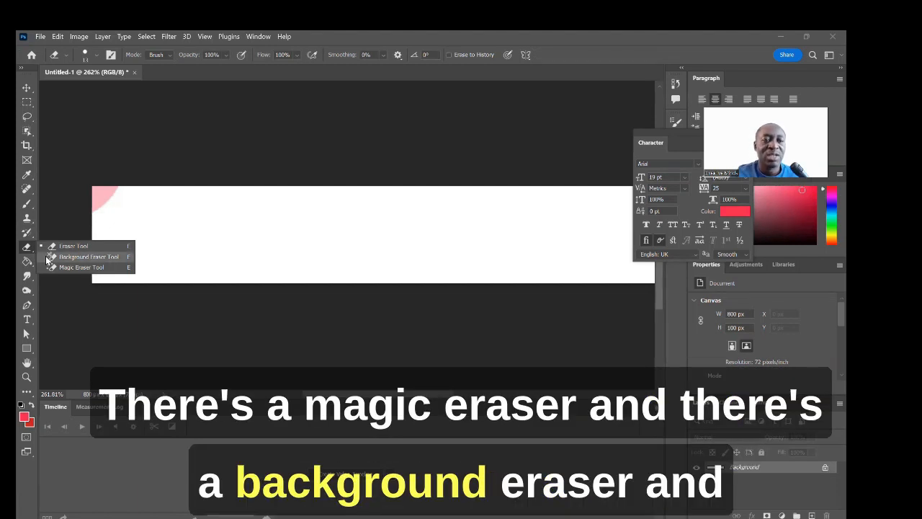
pyautogui.click(61, 293)
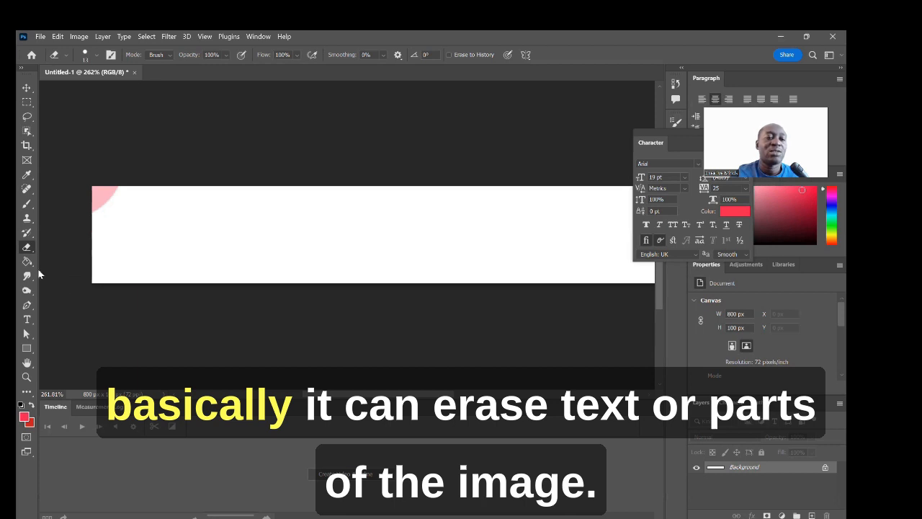
pyautogui.click(32, 263)
pyautogui.rightClick(33, 263)
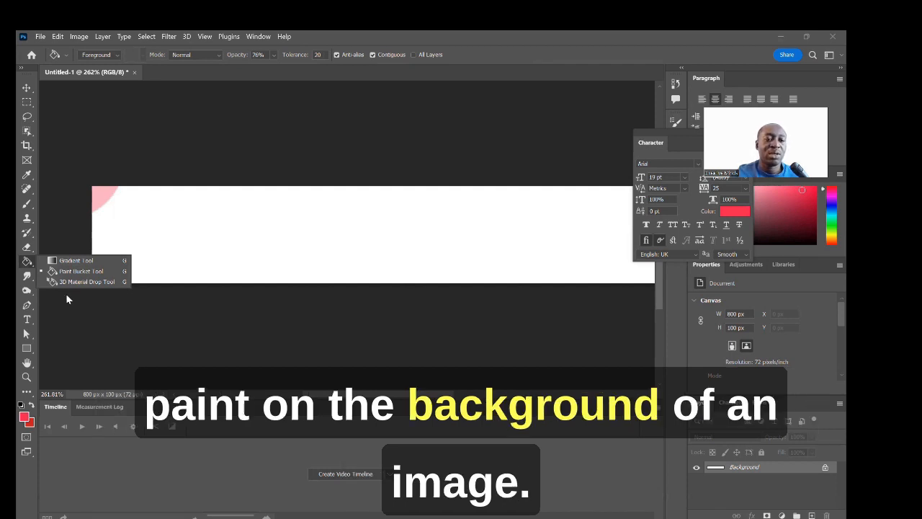
pyautogui.click(32, 277)
pyautogui.rightClick(32, 277)
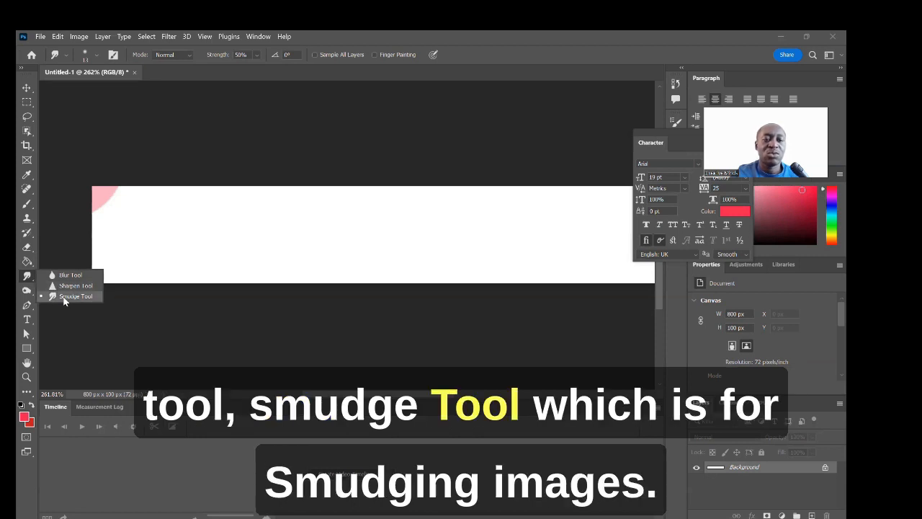
pyautogui.click(75, 323)
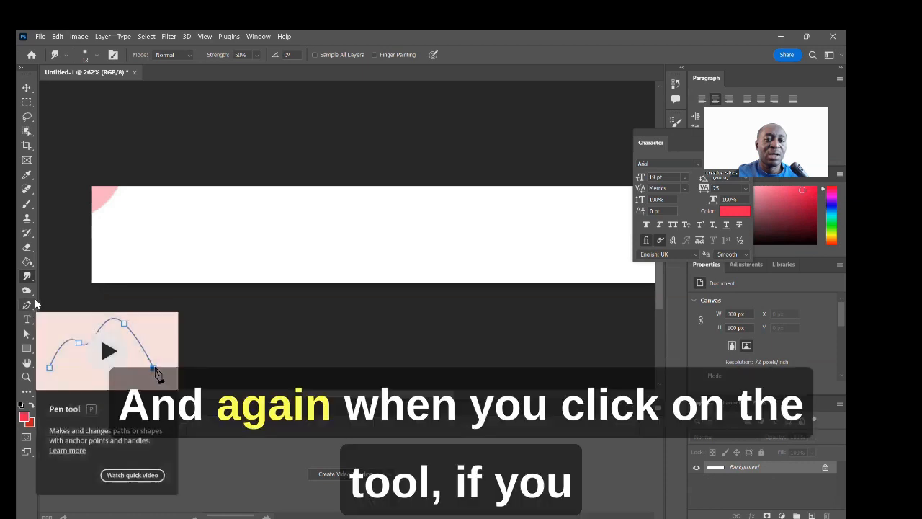
# Step: Show the Dodge and Burn variants and open the Burn tool help article
pyautogui.click(31, 294)
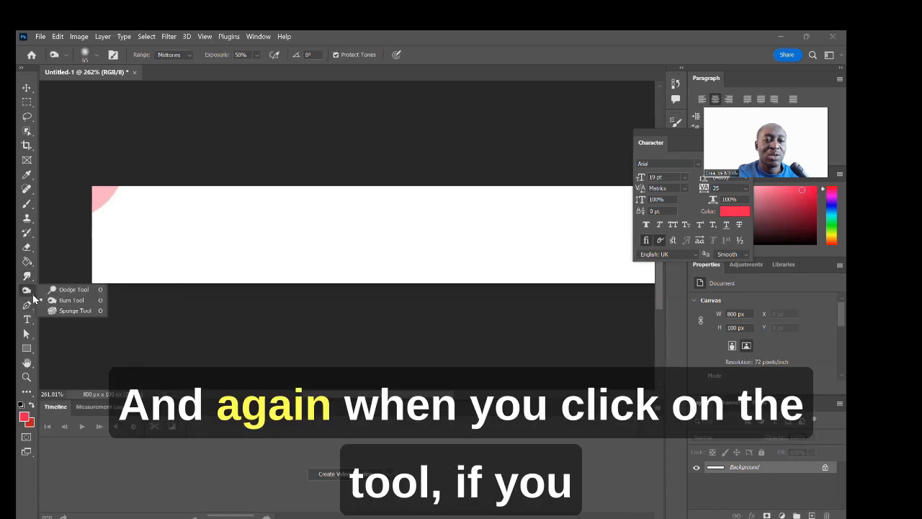
pyautogui.click(78, 347)
pyautogui.moveTo(33, 296)
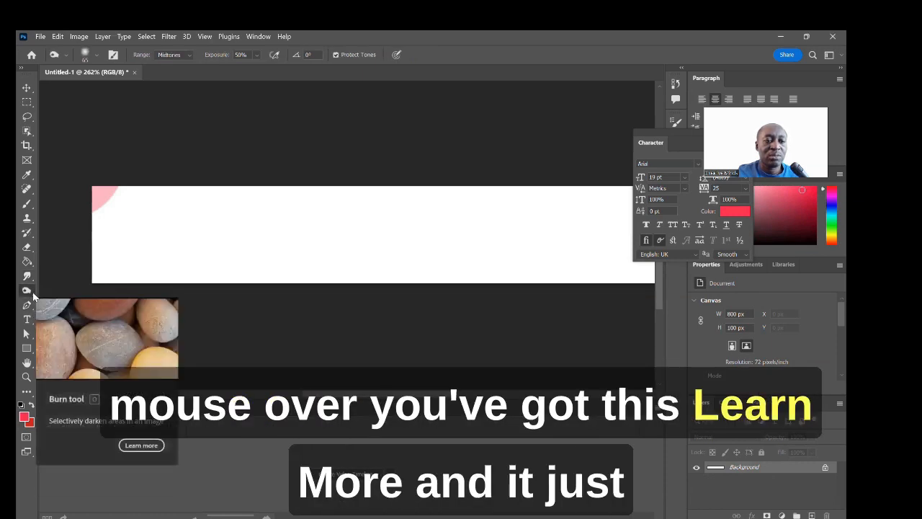
pyautogui.click(139, 443)
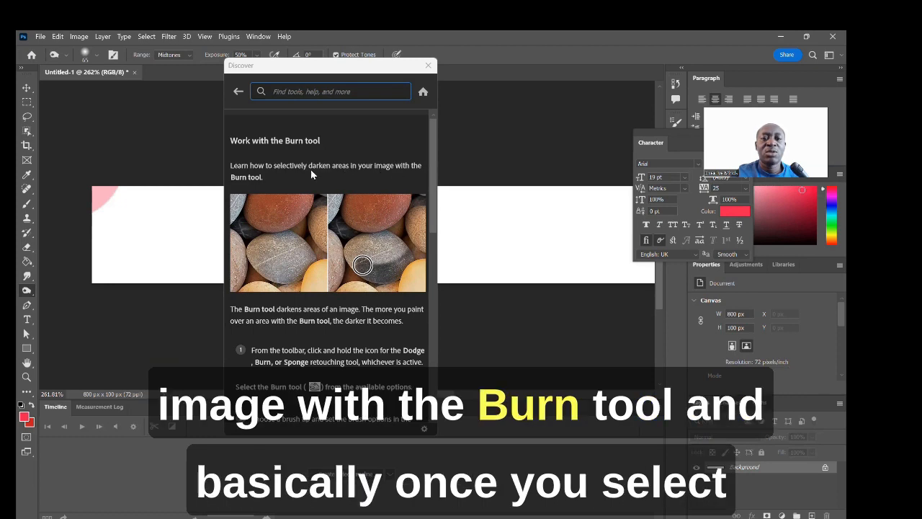
# Step: Scroll through the Burn tool help, close it, and bring up the Pen tools
pyautogui.scroll(-3, 342, 268)
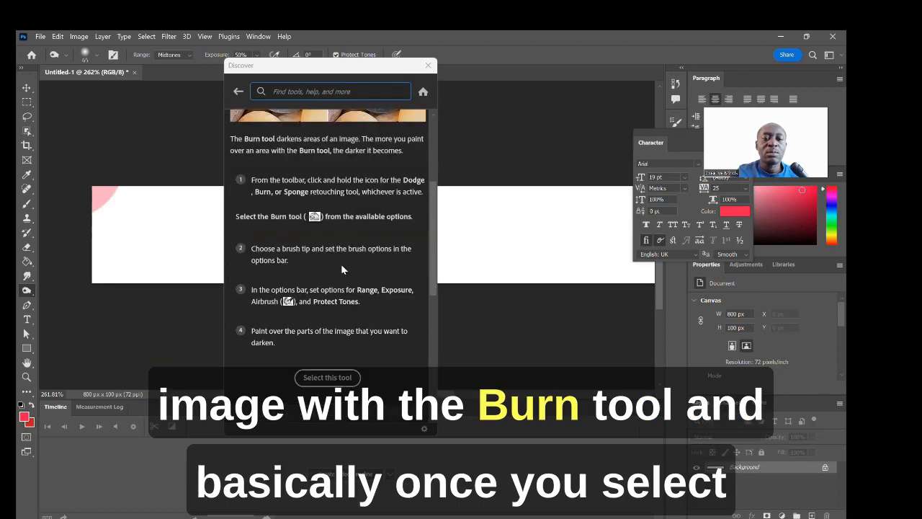
pyautogui.scroll(3, 341, 264)
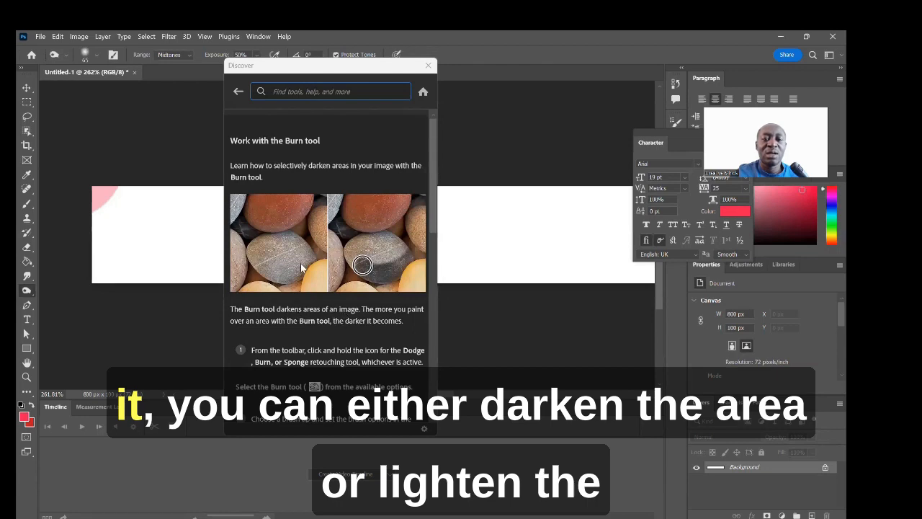
pyautogui.scroll(-3, 301, 267)
pyautogui.scroll(5, 300, 263)
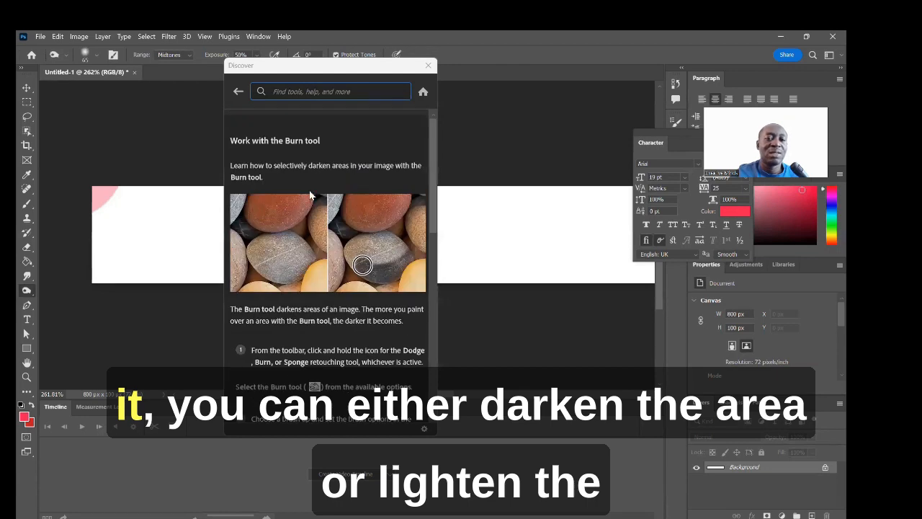
pyautogui.click(428, 67)
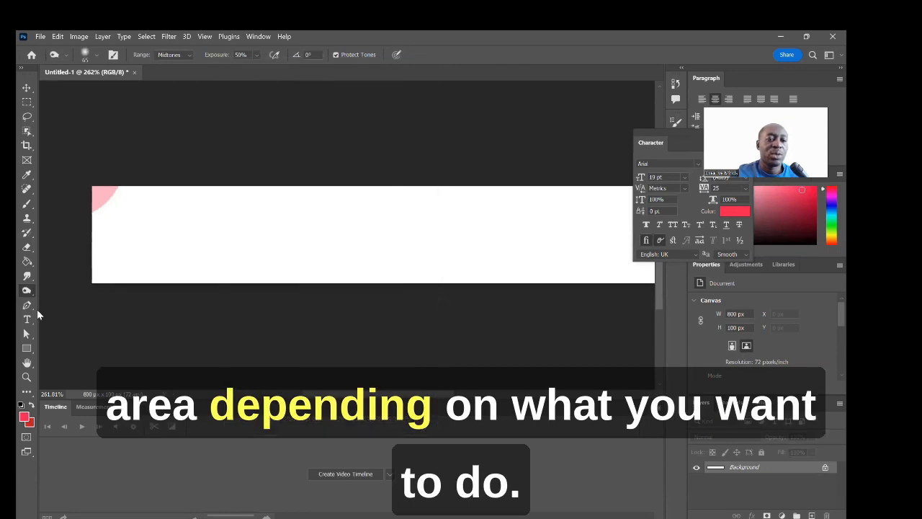
pyautogui.click(34, 307)
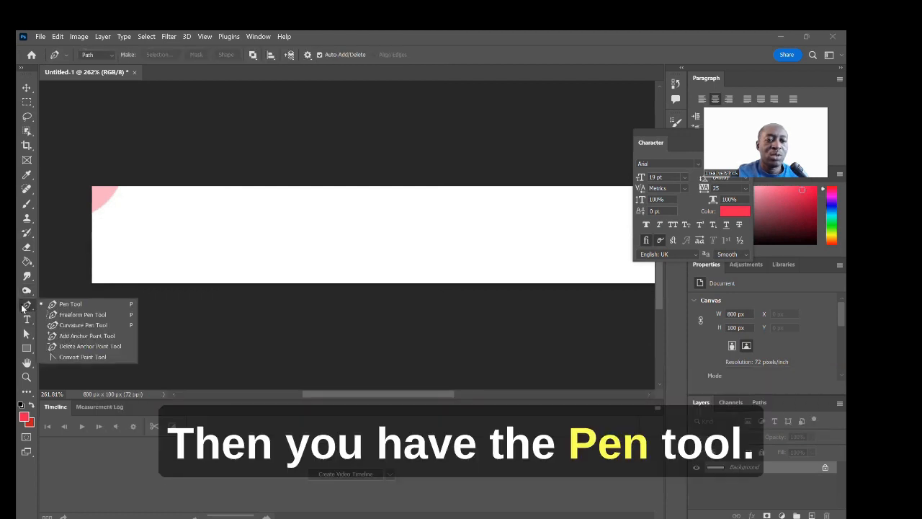
# Step: Choose the standard Pen tool and place an anchor point left of the banner
pyautogui.click(27, 306)
pyautogui.moveTo(27, 304)
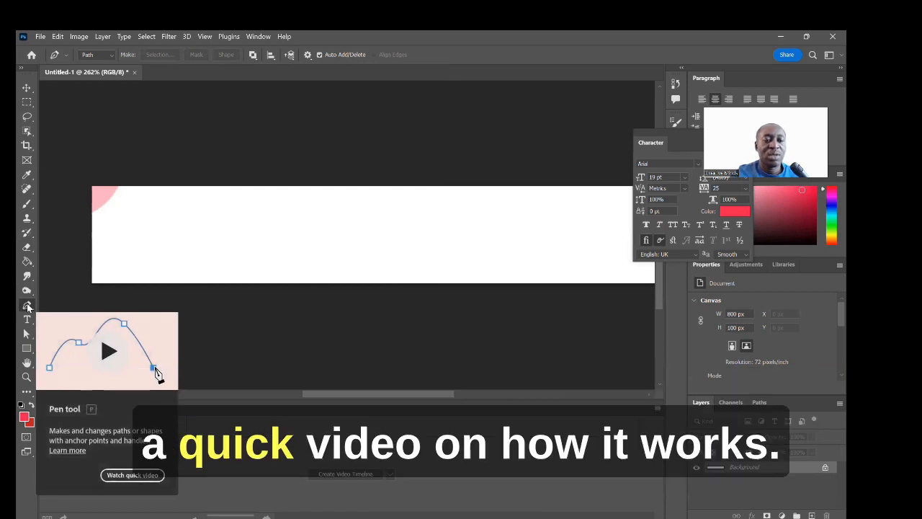
pyautogui.click(58, 306)
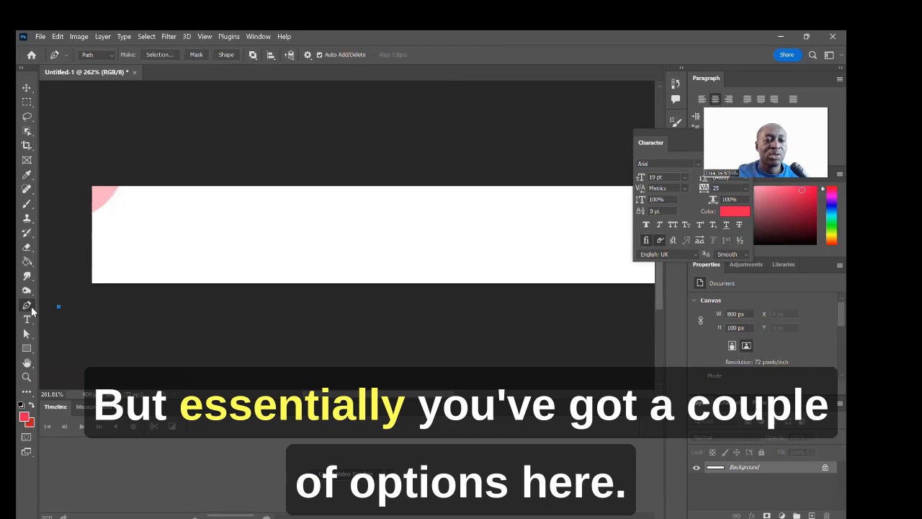
# Step: Add a Lorem Ipsum type layer with the Type tool, then pick the Path Selection tool
pyautogui.rightClick(32, 310)
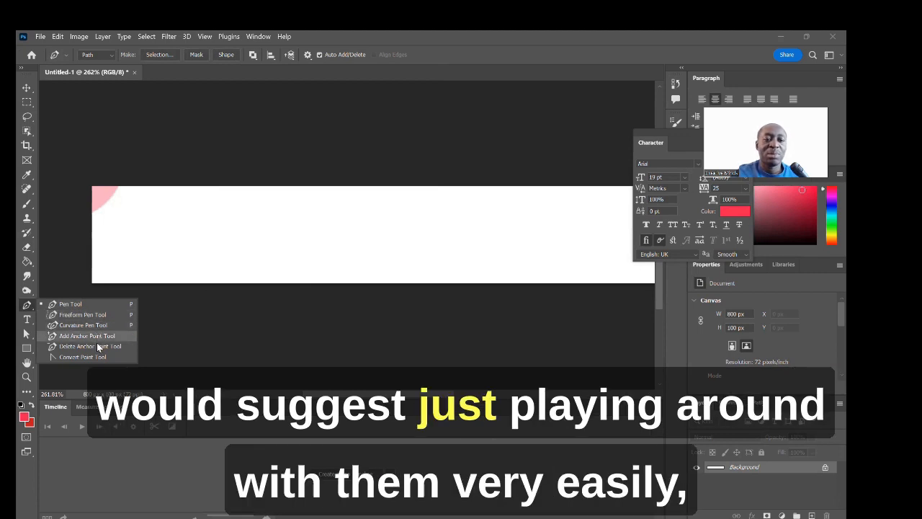
pyautogui.click(32, 322)
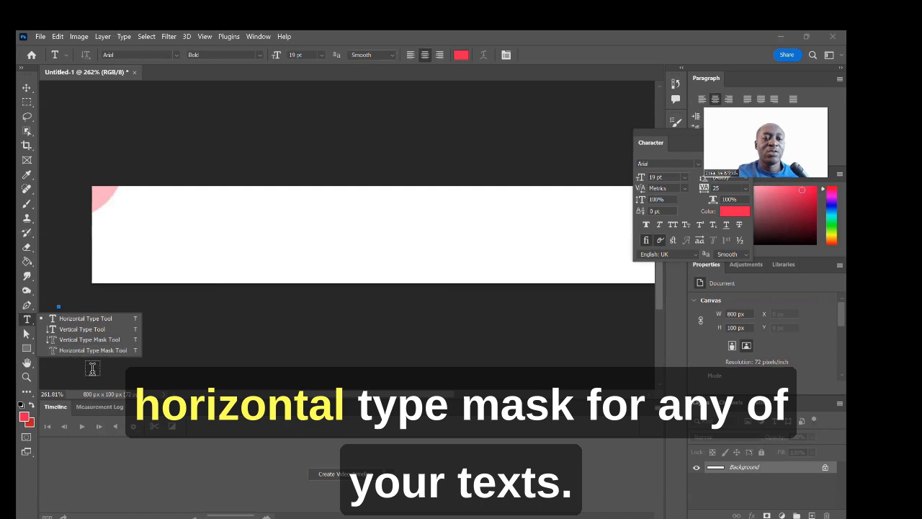
pyautogui.click(92, 368)
pyautogui.click(33, 337)
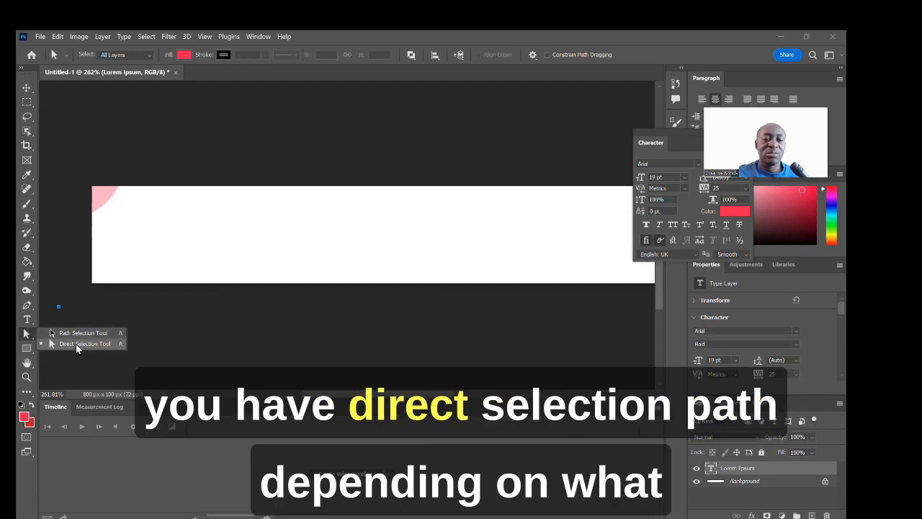
# Step: Open and close the Direct Selection tool help article
pyautogui.click(29, 337)
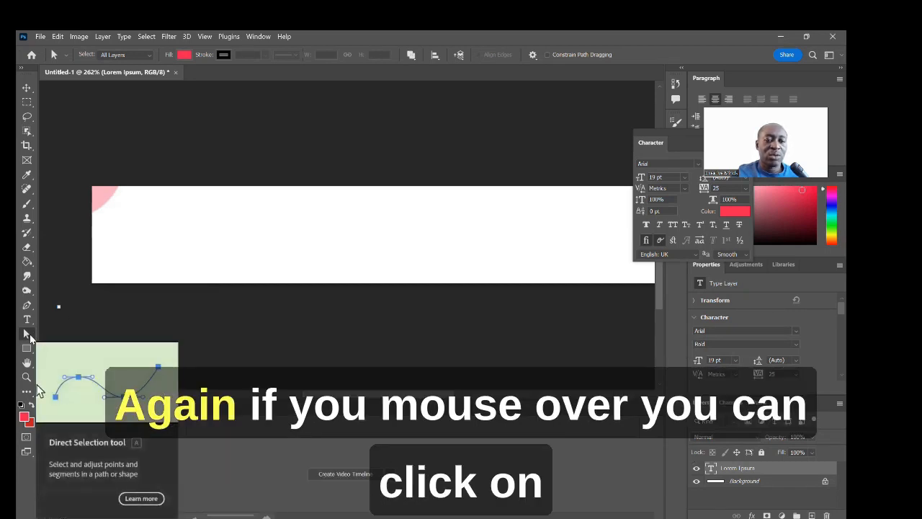
pyautogui.click(132, 499)
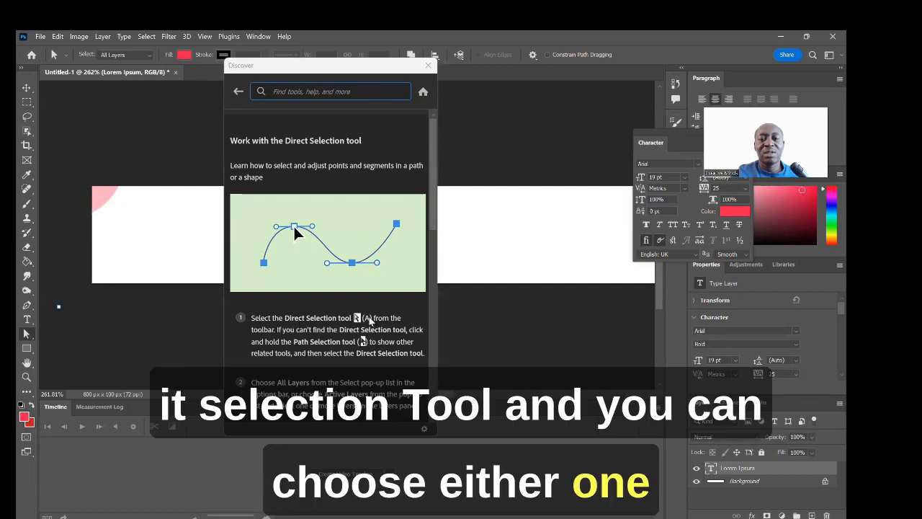
pyautogui.scroll(-3, 376, 346)
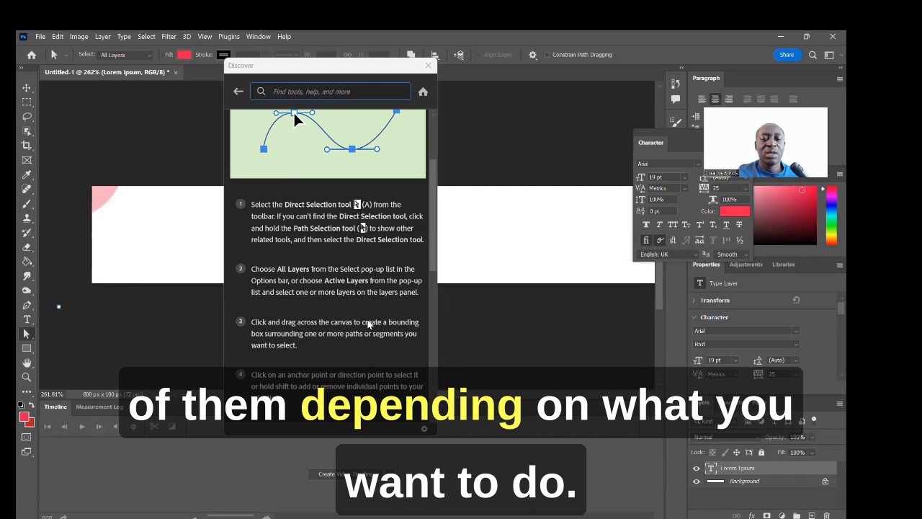
pyautogui.click(428, 66)
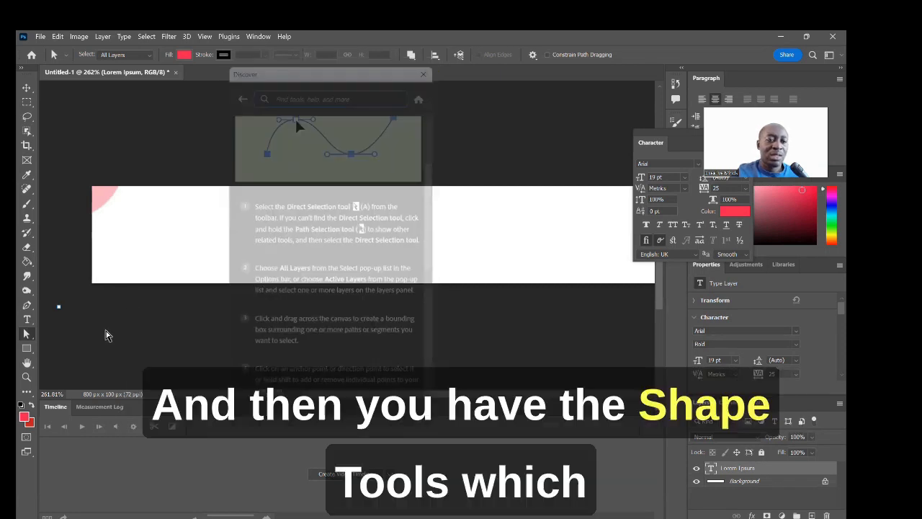
# Step: Look over the Shape tools and the Hand tool variants
pyautogui.click(32, 350)
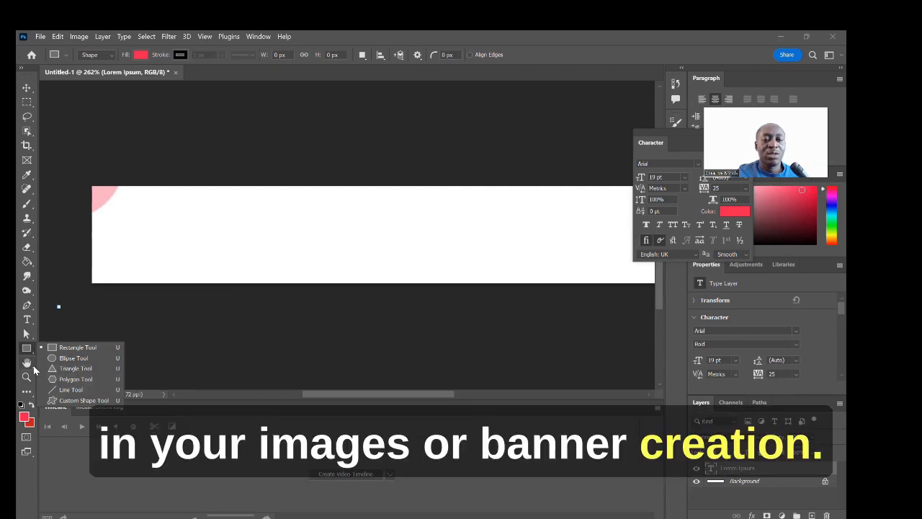
pyautogui.click(33, 367)
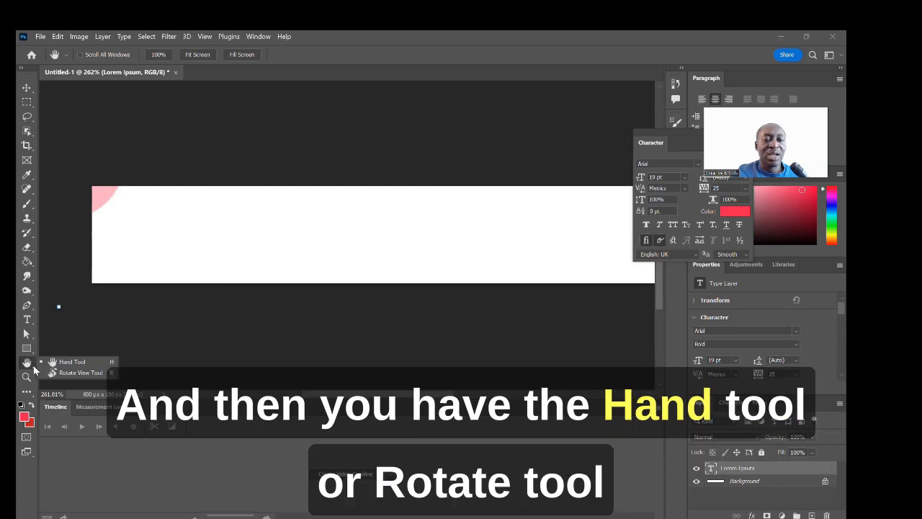
pyautogui.click(157, 363)
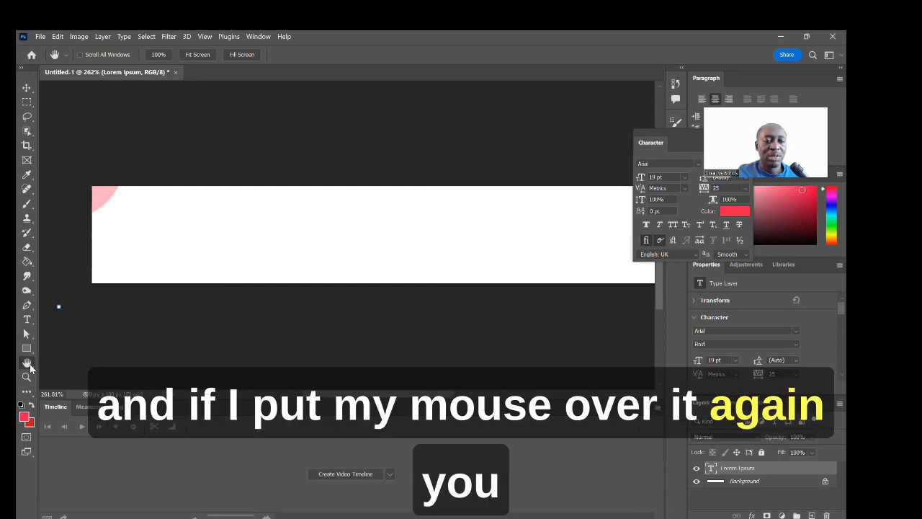
pyautogui.moveTo(30, 368)
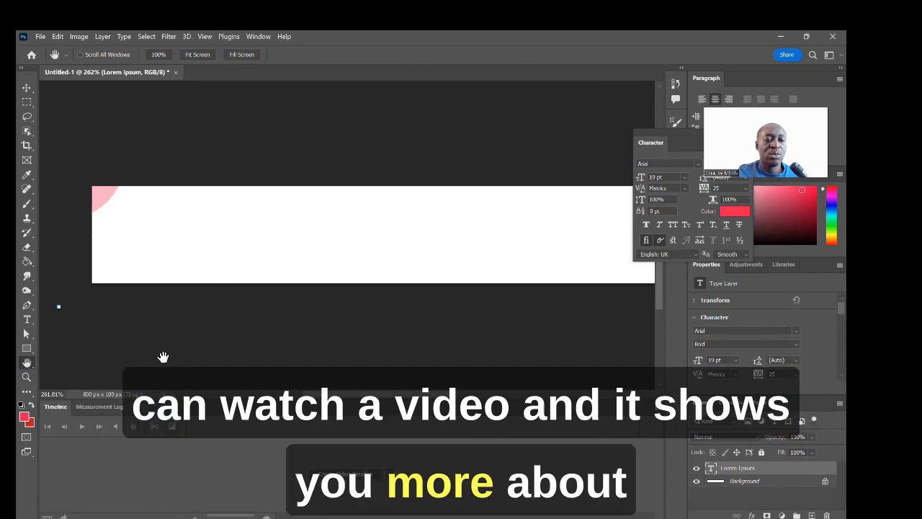
pyautogui.scroll(-1, 107, 364)
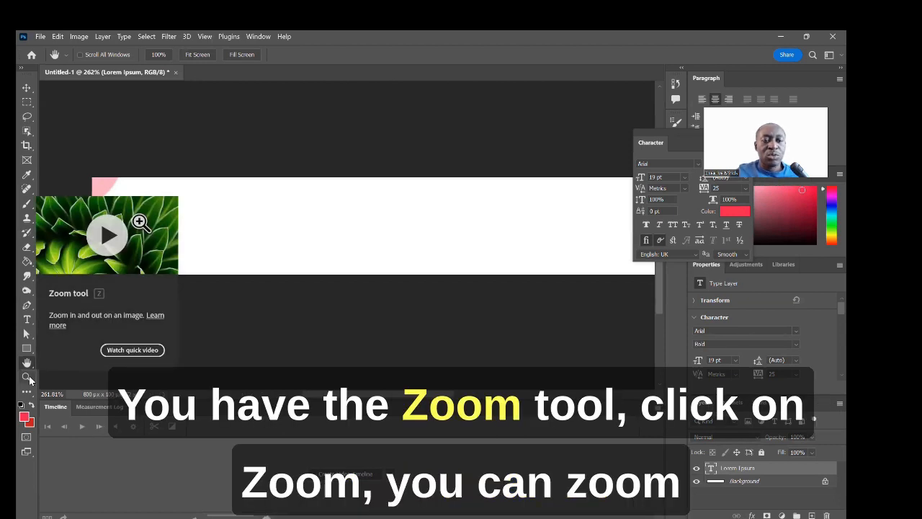
# Step: Zoom into the banner three times with the Zoom tool, then choose Fit on Screen
pyautogui.click(30, 379)
pyautogui.click(262, 249)
pyautogui.click(261, 249)
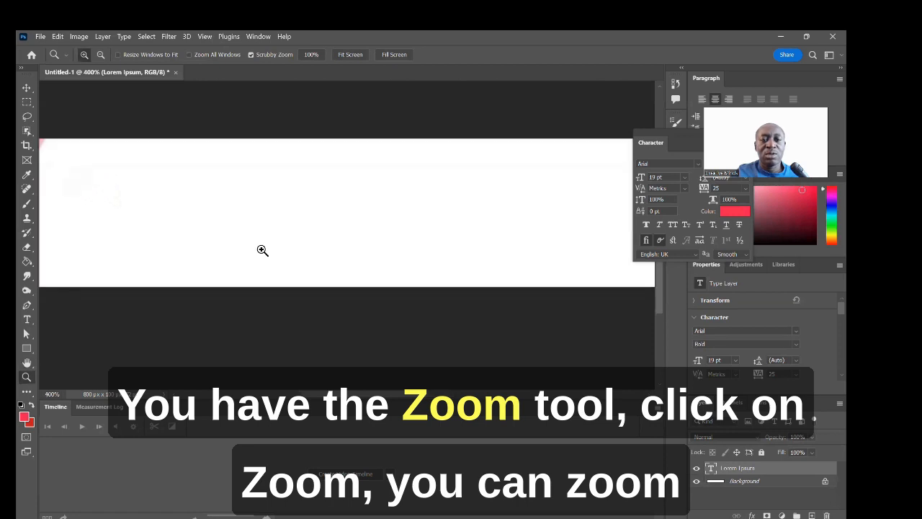
pyautogui.click(268, 247)
pyautogui.rightClick(275, 246)
pyautogui.click(299, 252)
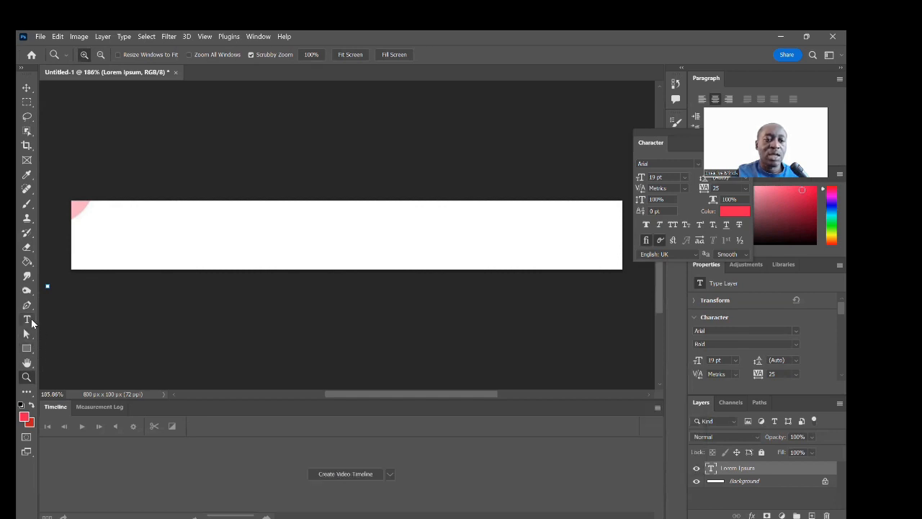
# Step: Start a new type layer on the banner and delete its Lorem Ipsum placeholder
pyautogui.click(27, 320)
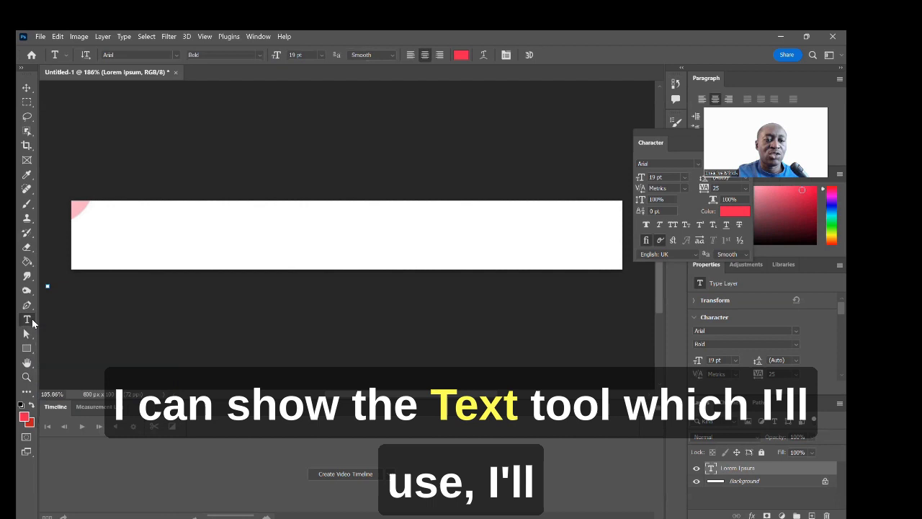
pyautogui.click(183, 242)
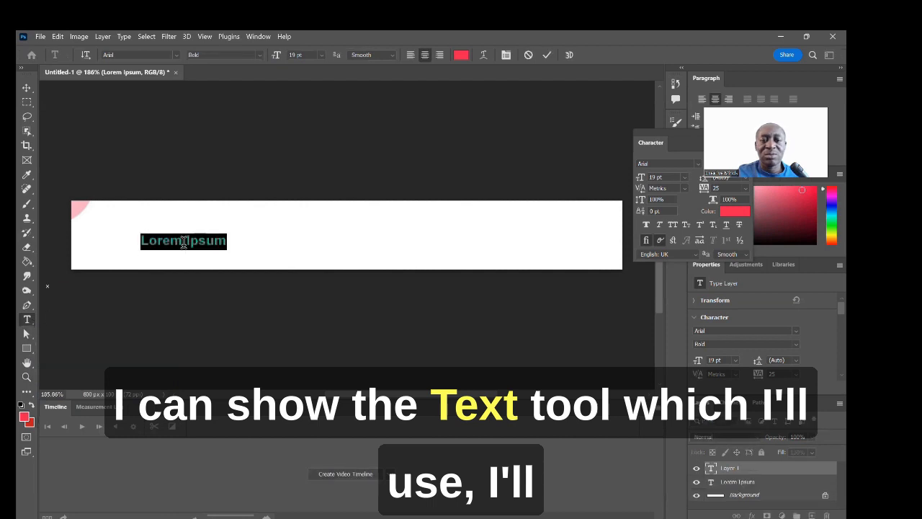
pyautogui.press('Delete')
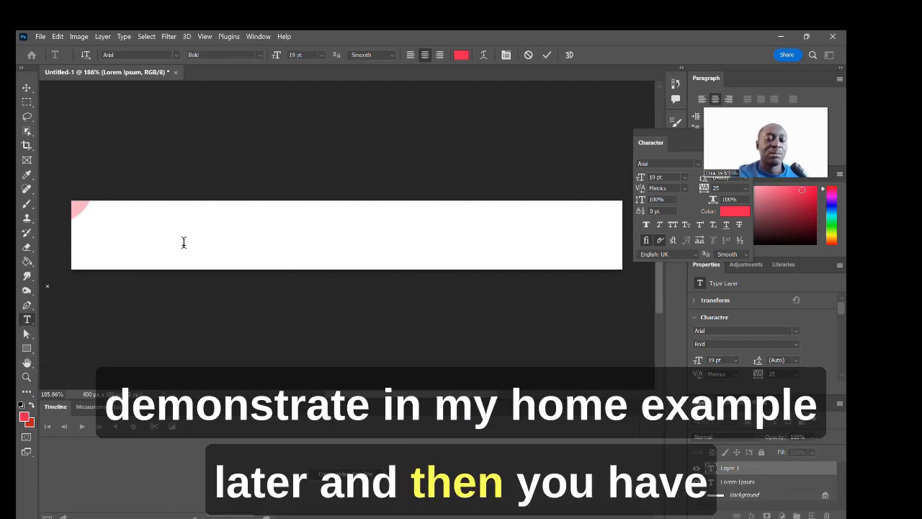
# Step: Browse the Path Selection and Hand tools, ending on Edit Toolbar
pyautogui.click(34, 341)
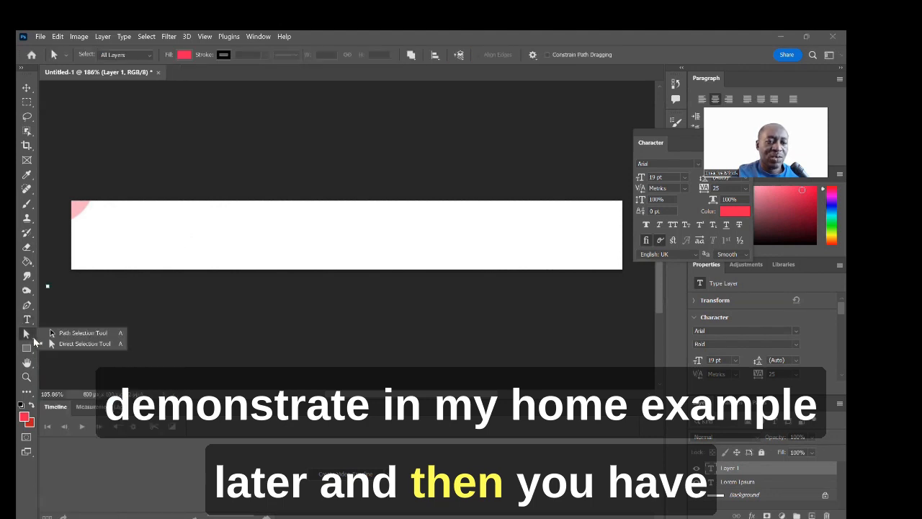
pyautogui.click(88, 371)
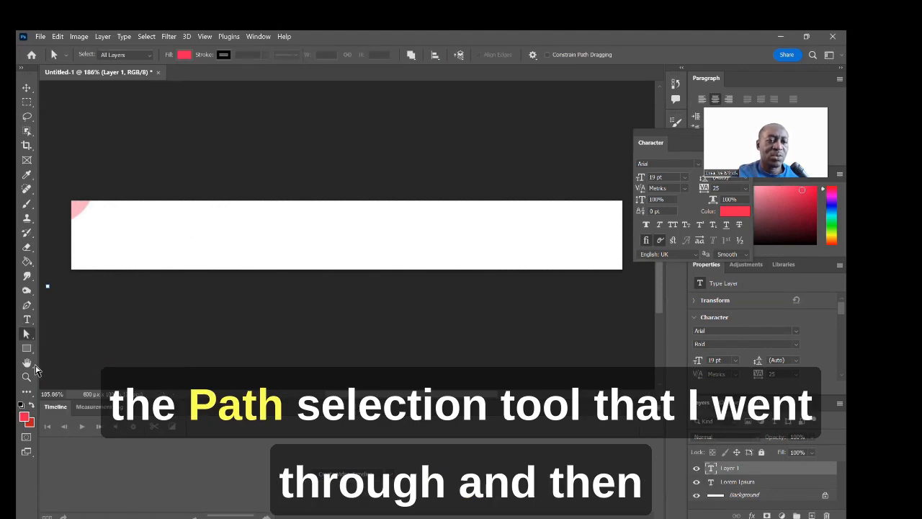
pyautogui.click(31, 364)
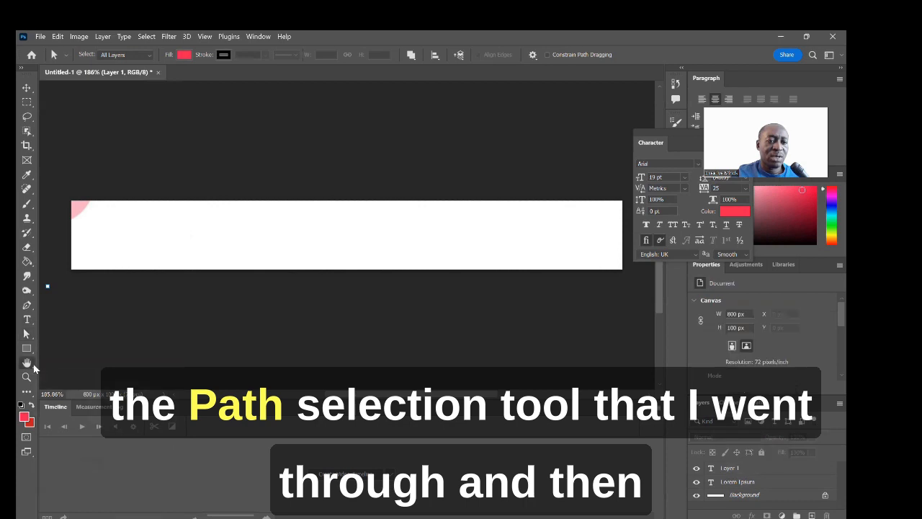
pyautogui.click(148, 329)
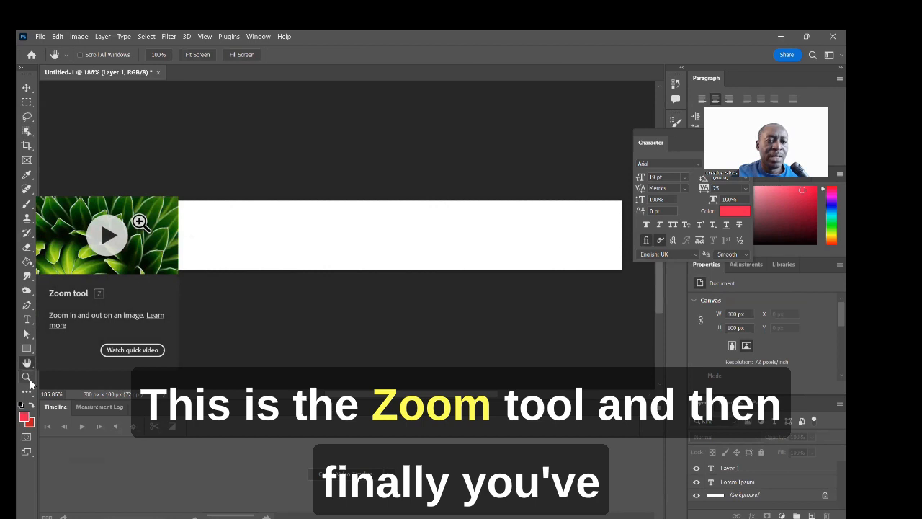
pyautogui.click(29, 395)
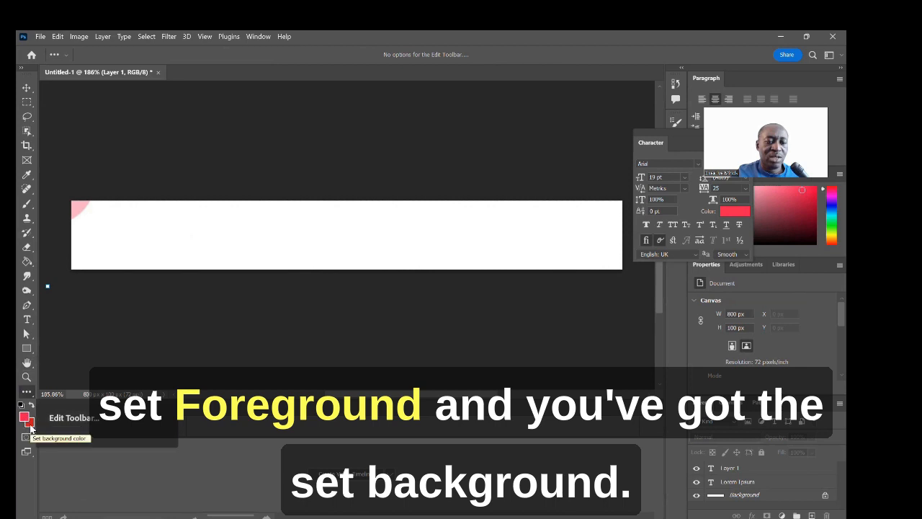
# Step: Set the foreground colour to a near-black shade in the Color Picker
pyautogui.click(24, 416)
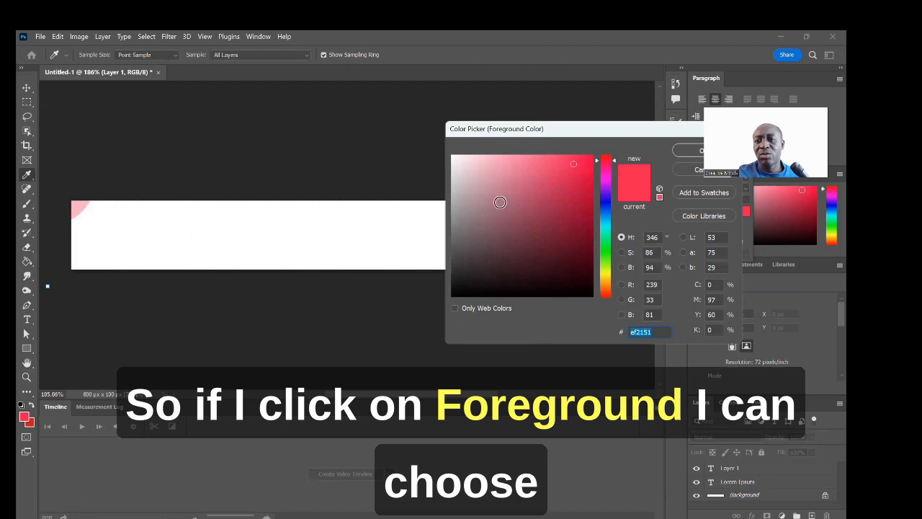
pyautogui.click(464, 163)
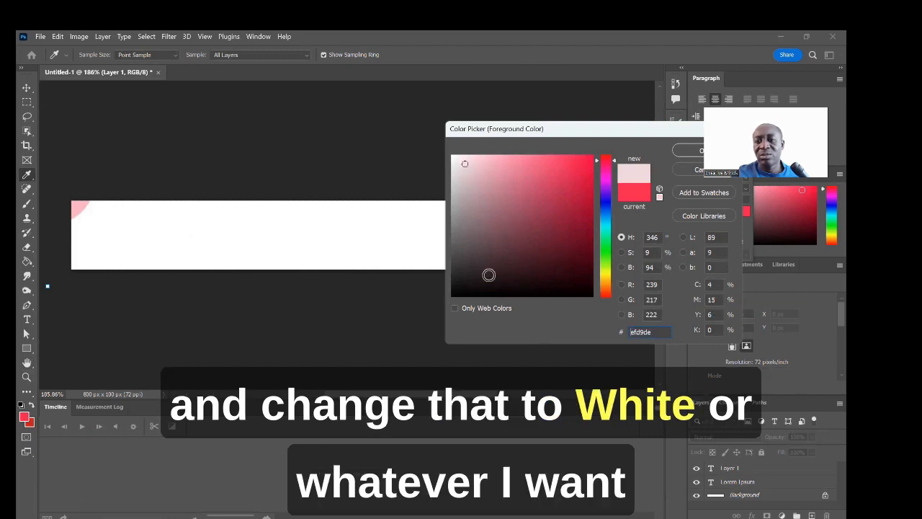
pyautogui.click(486, 281)
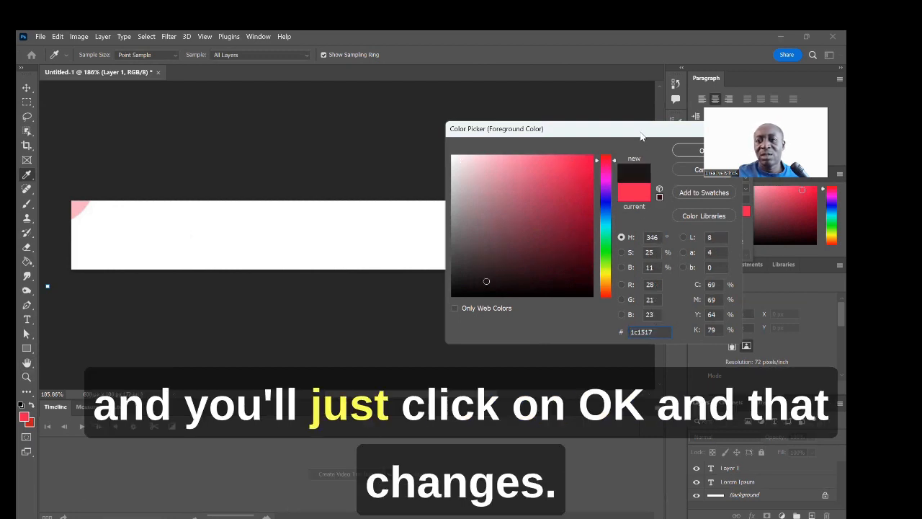
pyautogui.moveTo(660, 134); pyautogui.dragTo(523, 139)
pyautogui.click(571, 157)
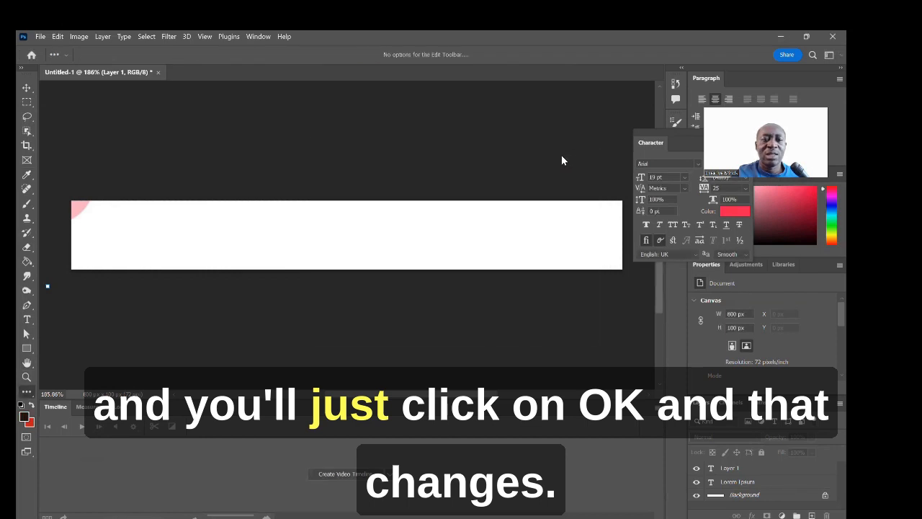
# Step: Change the background colour from red to bright pink (#c819b1)
pyautogui.click(30, 424)
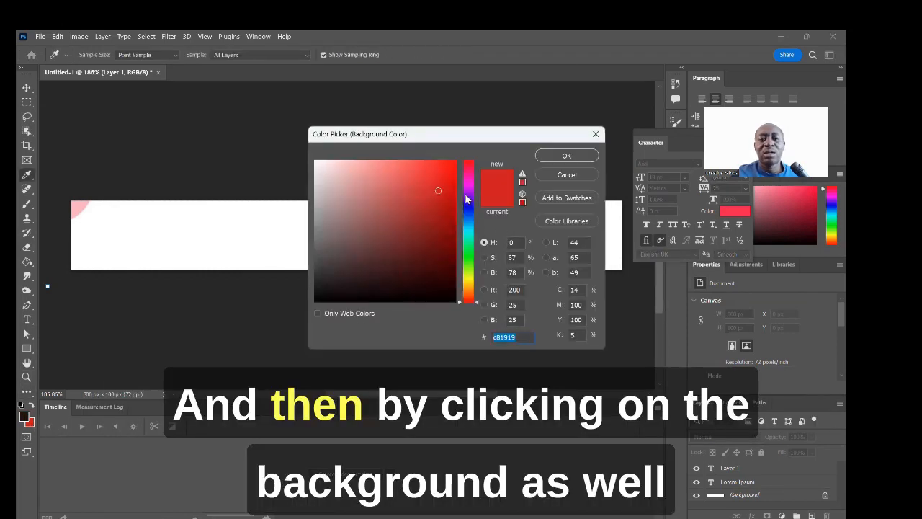
pyautogui.moveTo(468, 199); pyautogui.dragTo(469, 182)
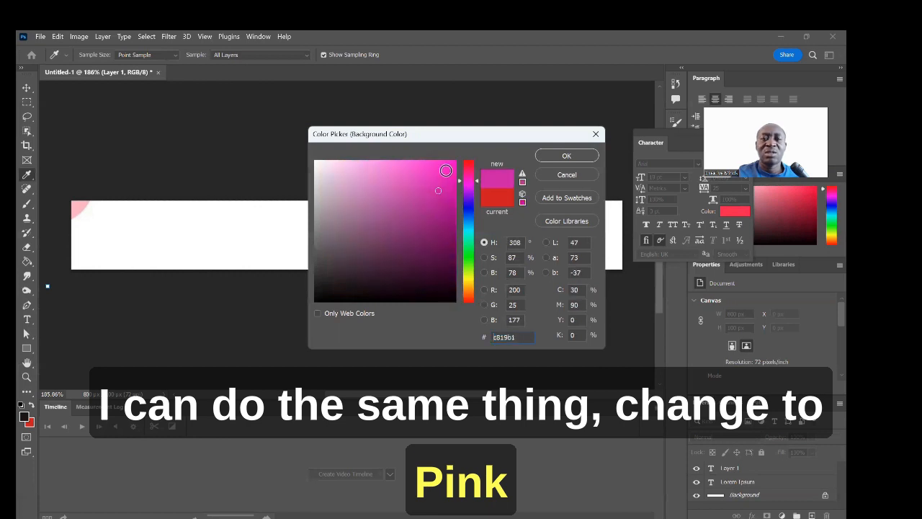
pyautogui.click(444, 167)
pyautogui.click(550, 158)
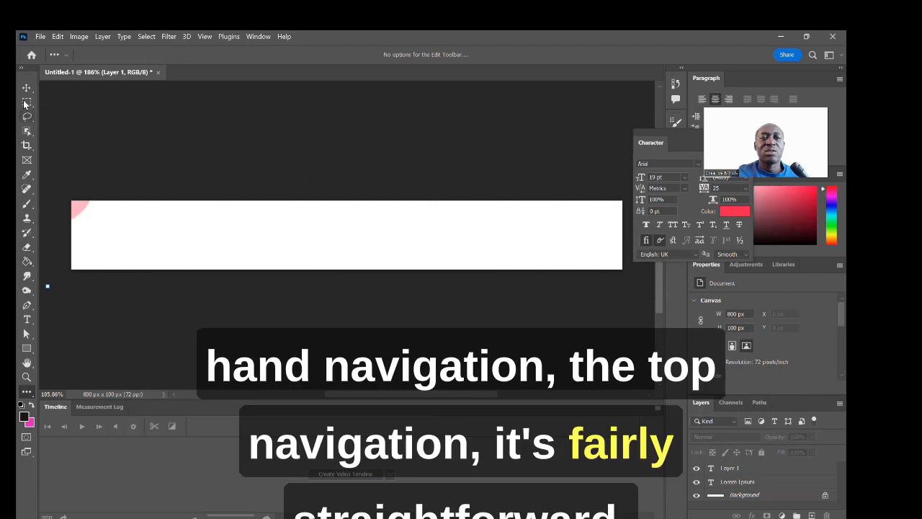
# Step: Browse the File menu's Export, Import and Automate submenus, ending on the Layer menu
pyautogui.click(40, 37)
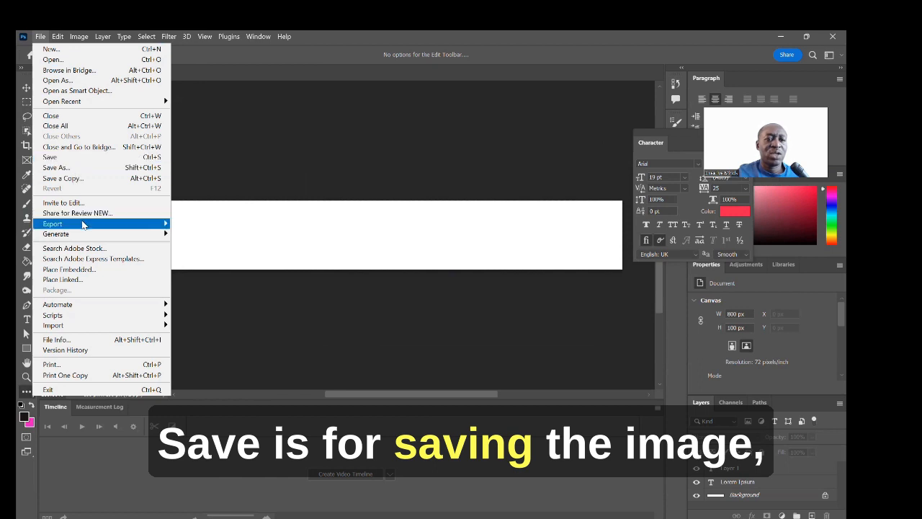
pyautogui.moveTo(84, 226)
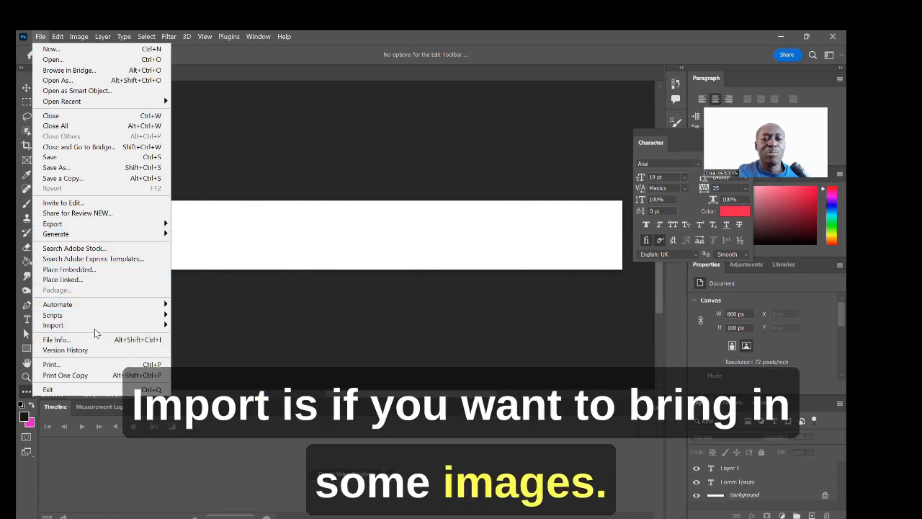
pyautogui.moveTo(97, 331)
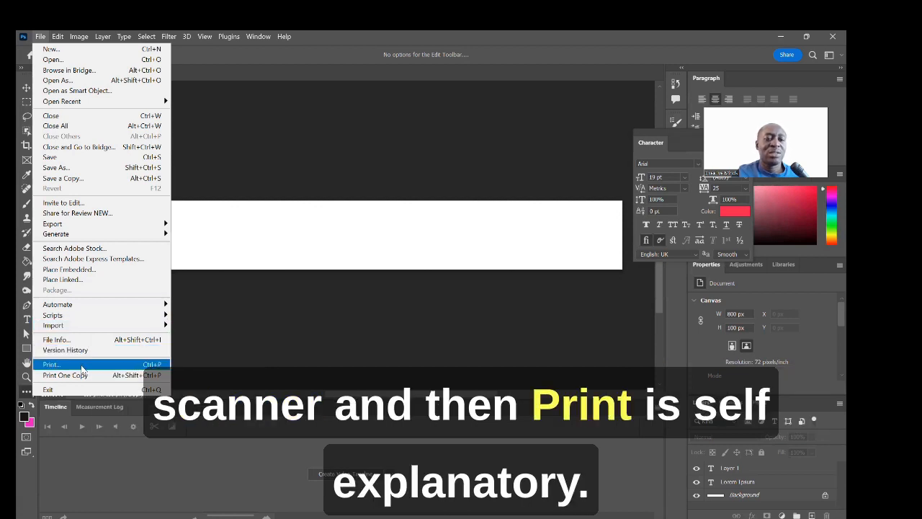
pyautogui.moveTo(114, 307)
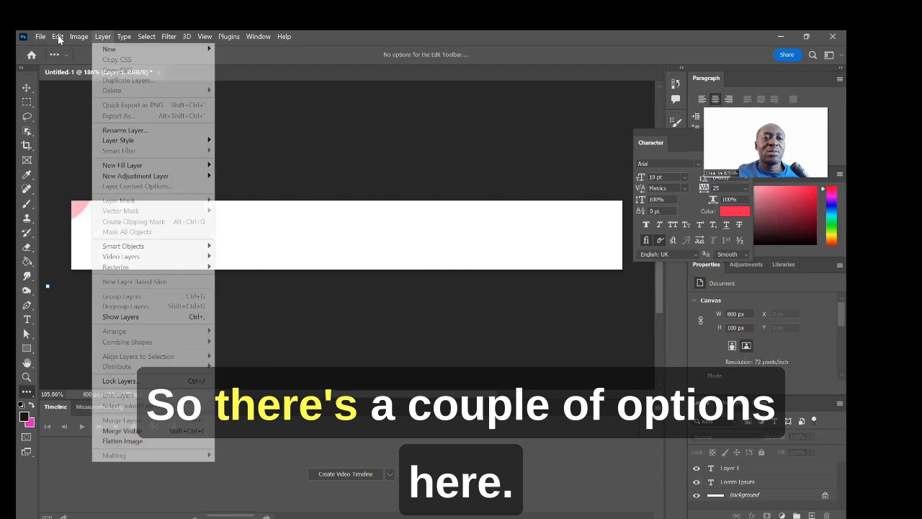
# Step: View the Edit menu's Transform Path submenu, then move across to the Type menu
pyautogui.moveTo(58, 40)
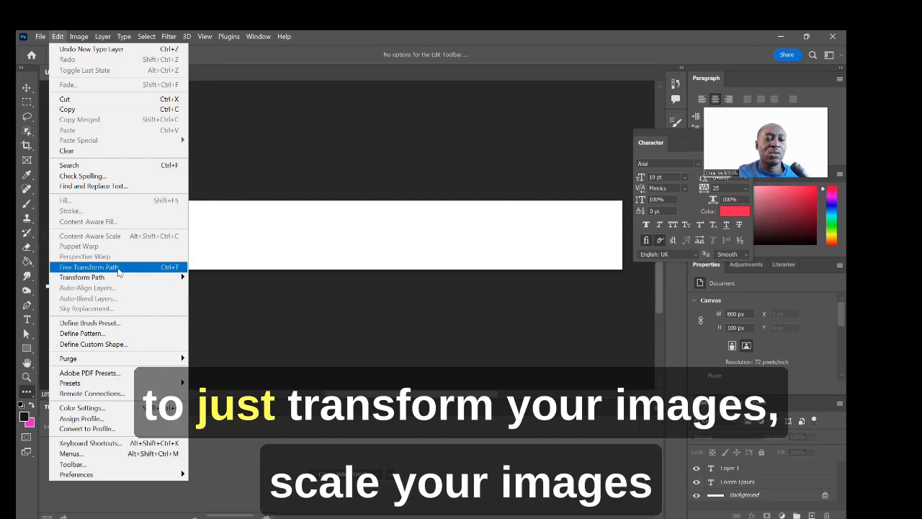
pyautogui.moveTo(111, 280)
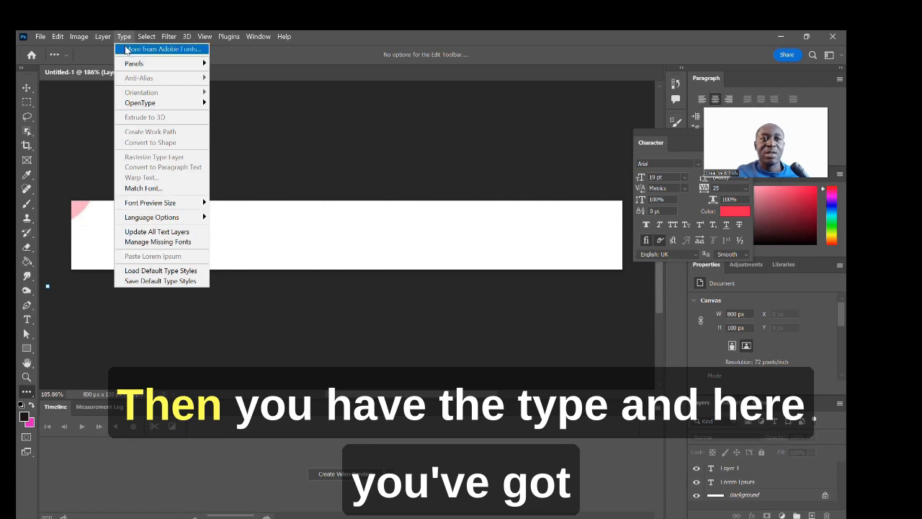
# Step: Browse the Filter, 3D, View Guides, Plugins, Window and Help menus, then close the menu
pyautogui.moveTo(130, 66)
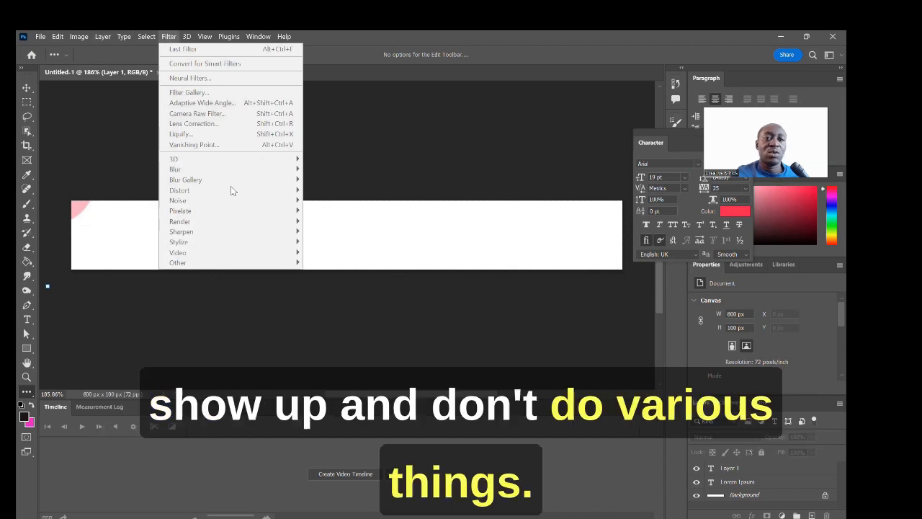
pyautogui.moveTo(192, 42)
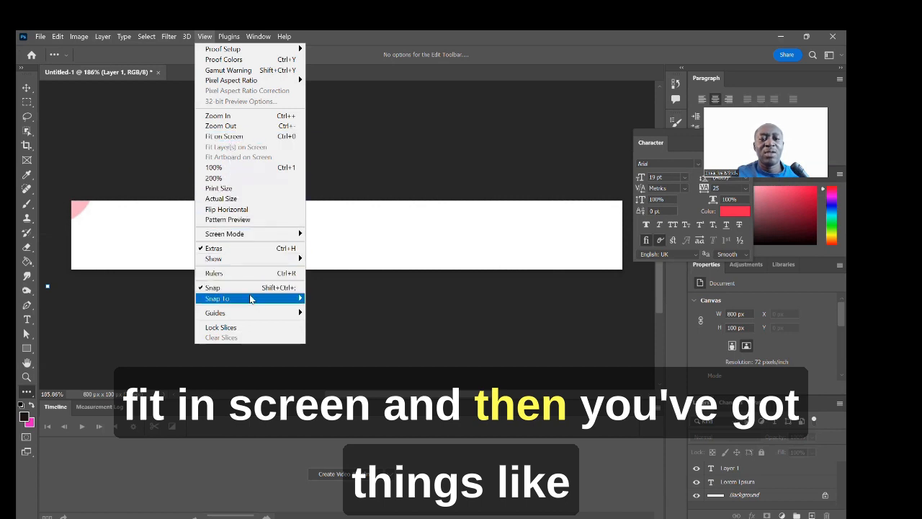
pyautogui.moveTo(252, 309)
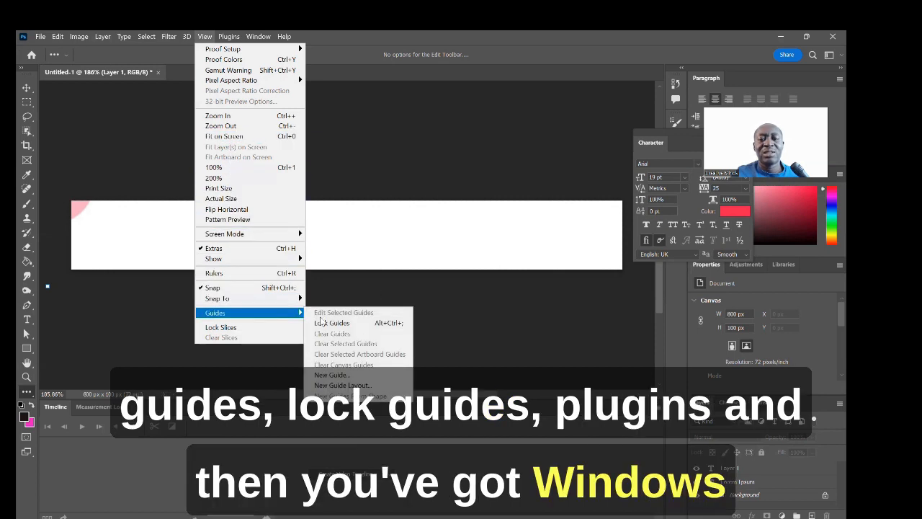
pyautogui.moveTo(233, 40)
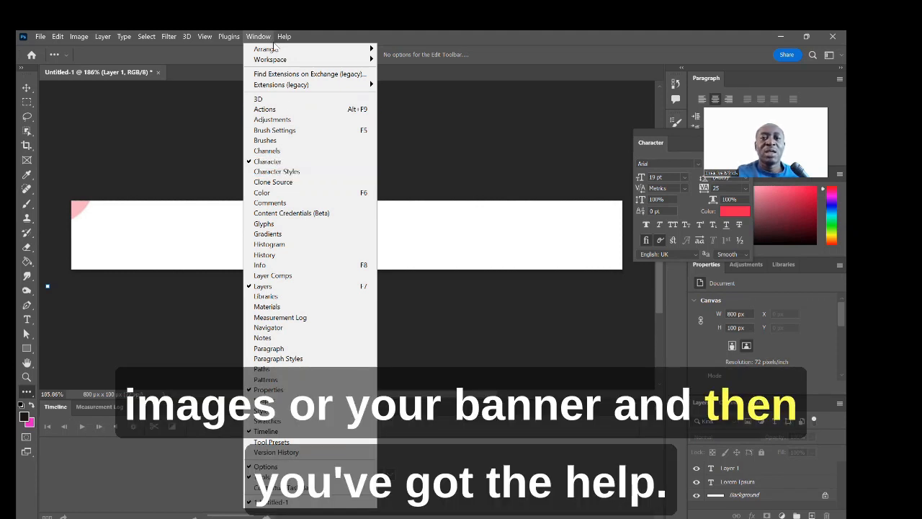
pyautogui.moveTo(280, 41)
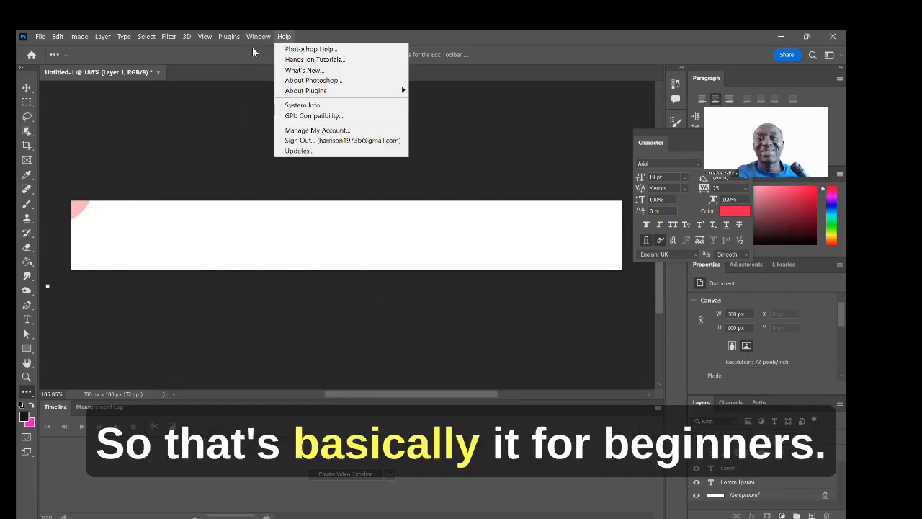
pyautogui.click(345, 48)
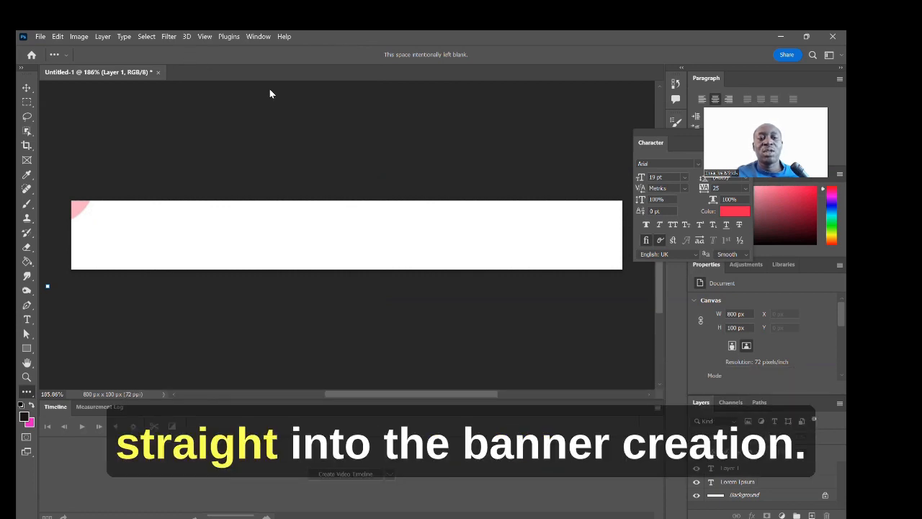
# Step: Close the old banner document, discarding its unsaved changes
pyautogui.click(41, 36)
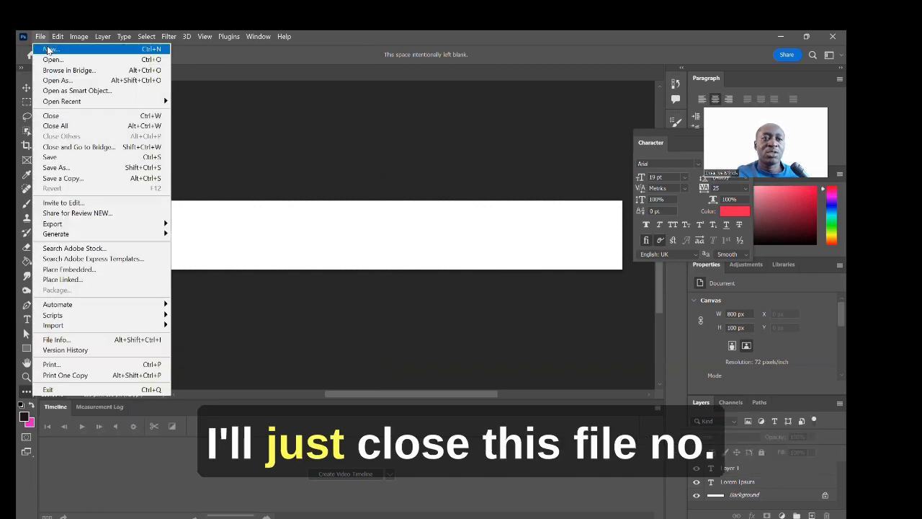
pyautogui.click(50, 116)
pyautogui.click(462, 231)
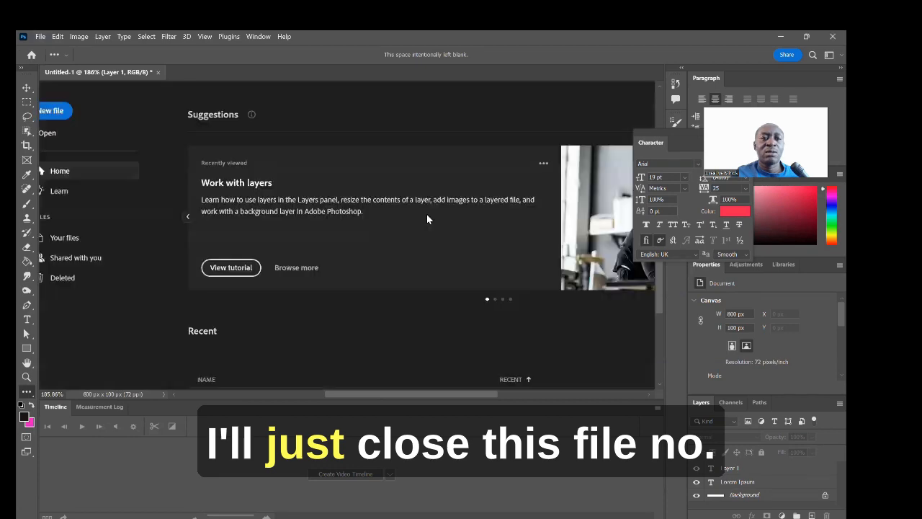
# Step: Create a new 800 × 100 px, 72 ppi white document from the recent preset
pyautogui.click(40, 36)
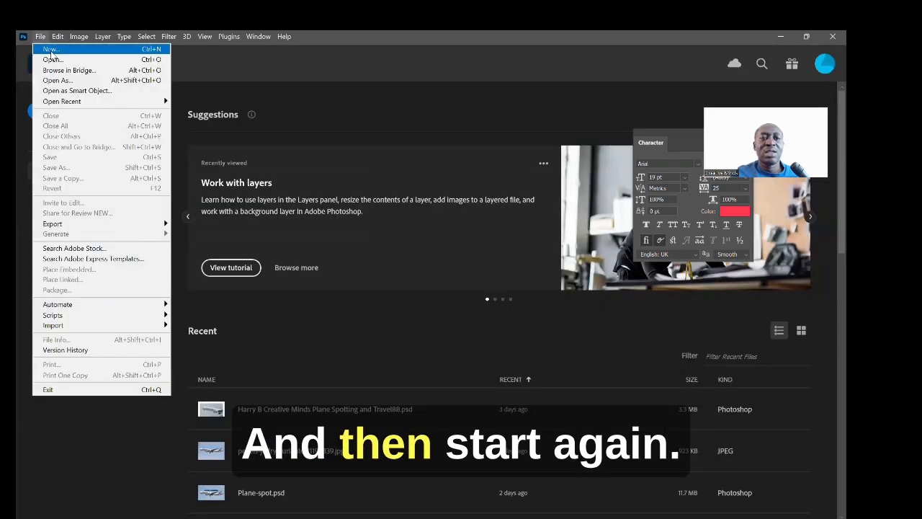
pyautogui.click(51, 49)
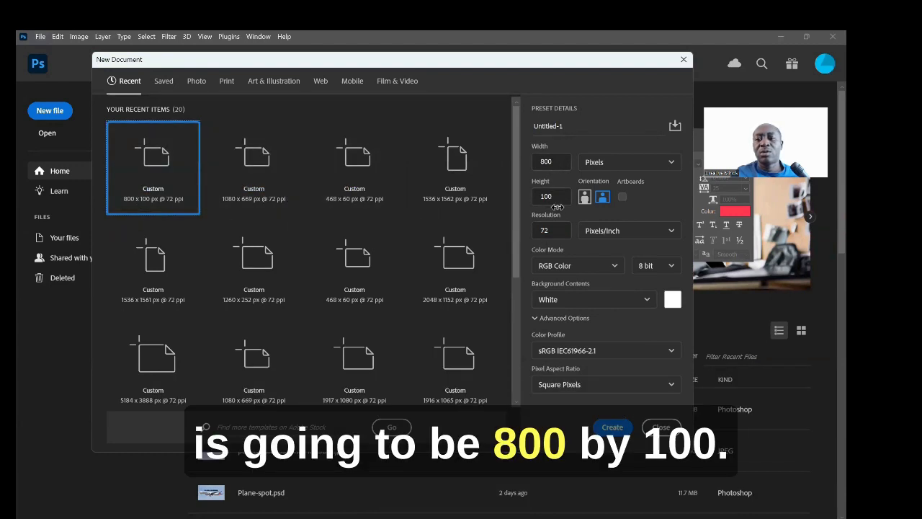
pyautogui.click(613, 428)
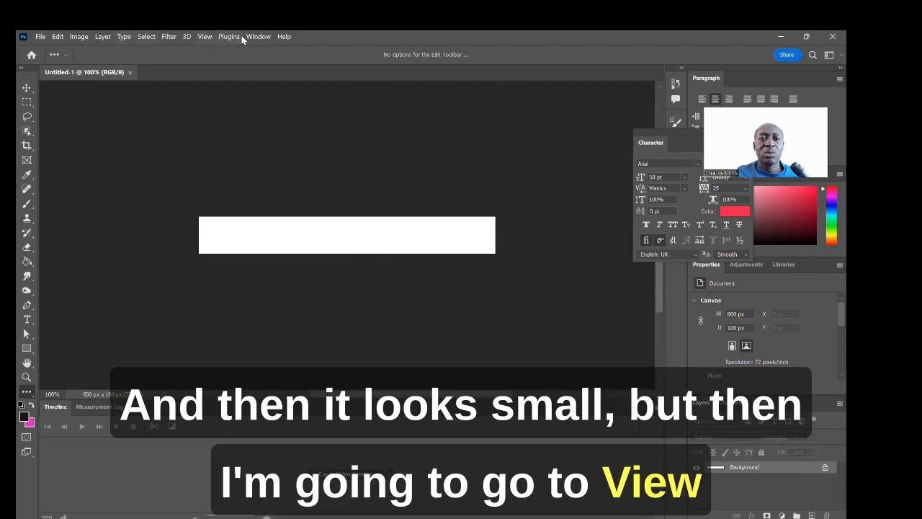
# Step: Display the new banner at actual size
pyautogui.click(206, 37)
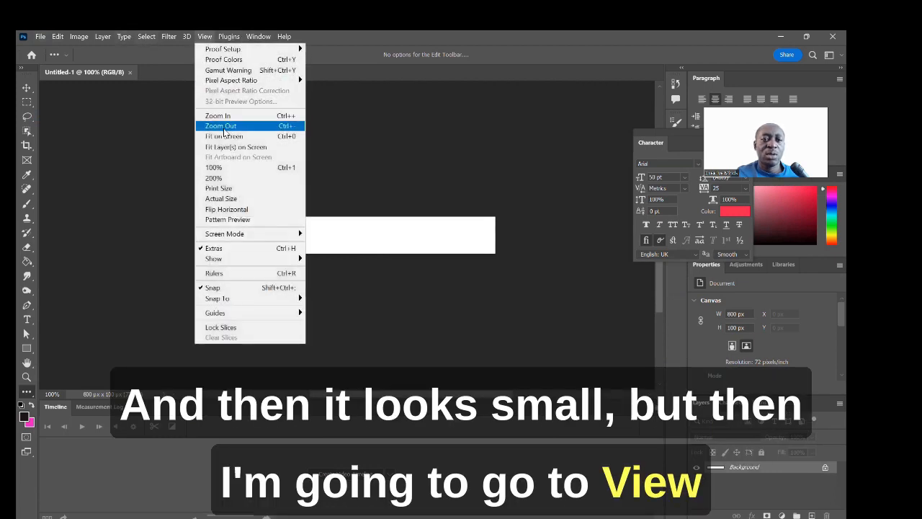
pyautogui.click(237, 200)
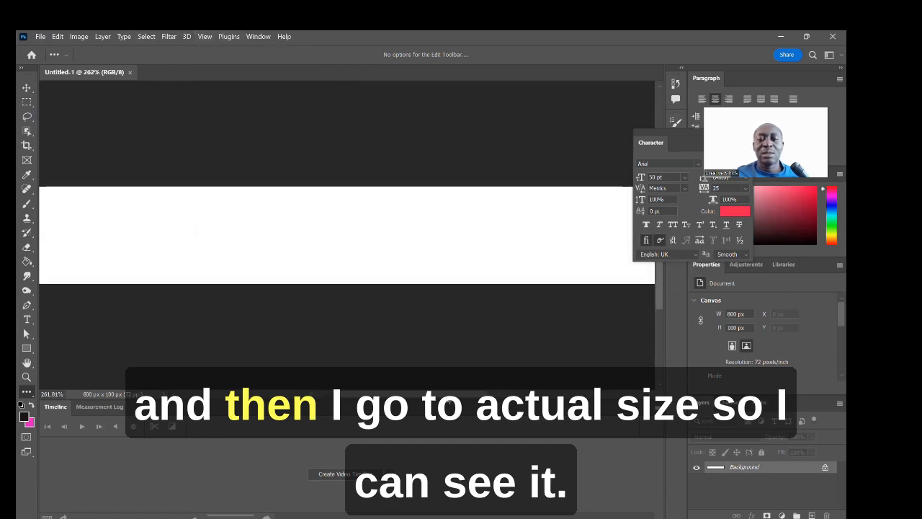
pyautogui.moveTo(446, 395); pyautogui.dragTo(426, 387)
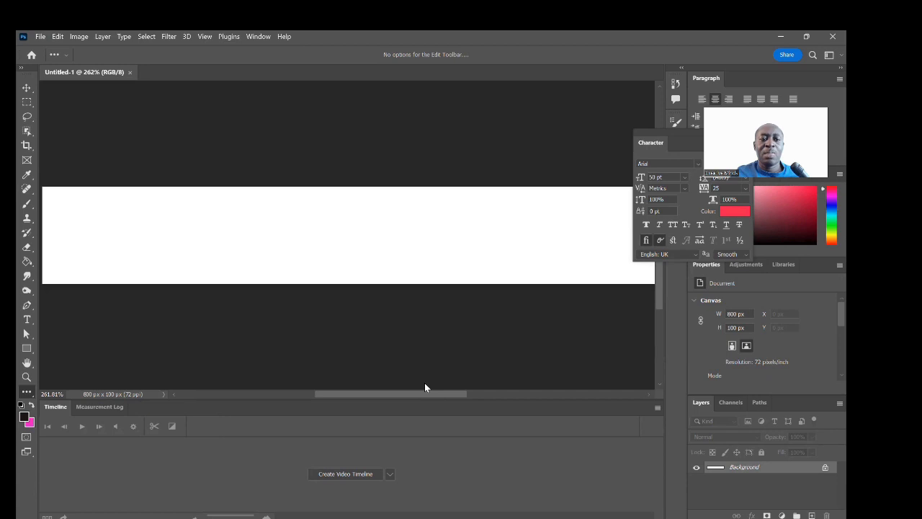
# Step: Place a Lorem Ipsum type layer near the banner's left side and bring up its text colour
pyautogui.click(27, 320)
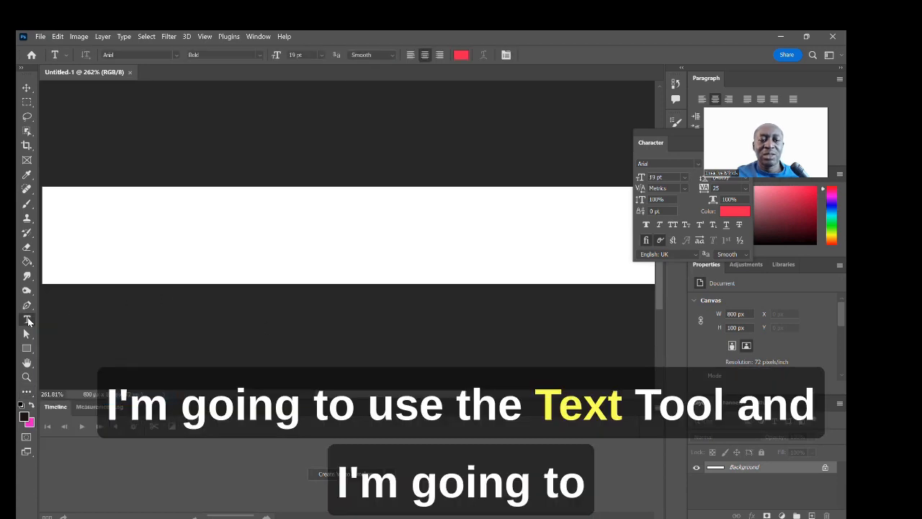
pyautogui.click(203, 219)
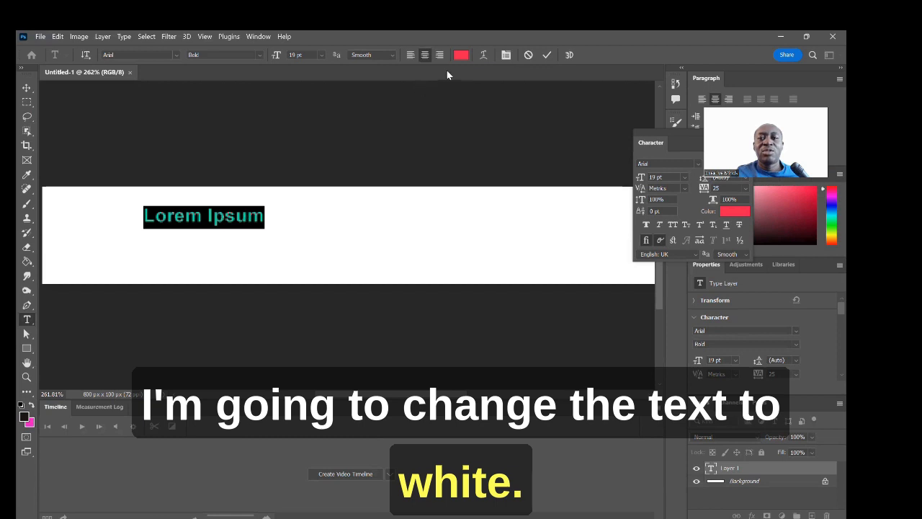
pyautogui.click(461, 56)
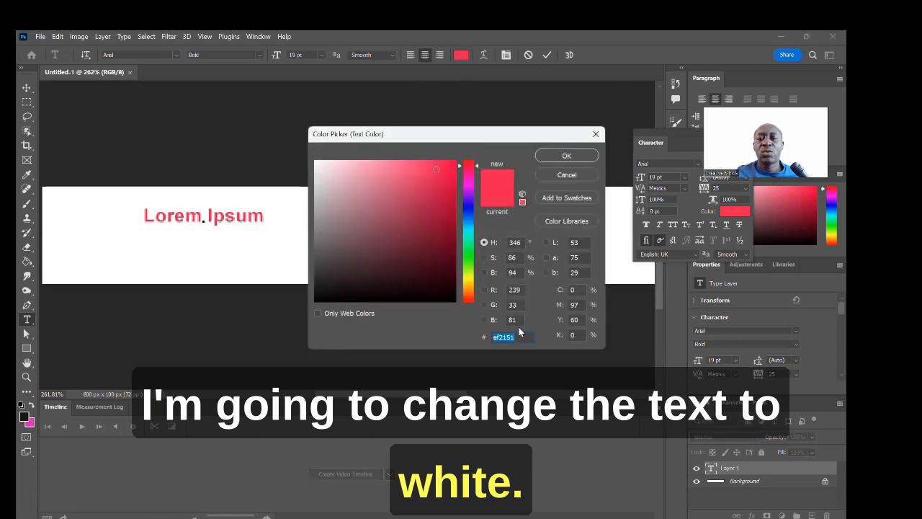
# Step: Change the Lorem Ipsum text colour from #ef2151 to black (#000000), then reselect the text
pyautogui.press('BackSpace')
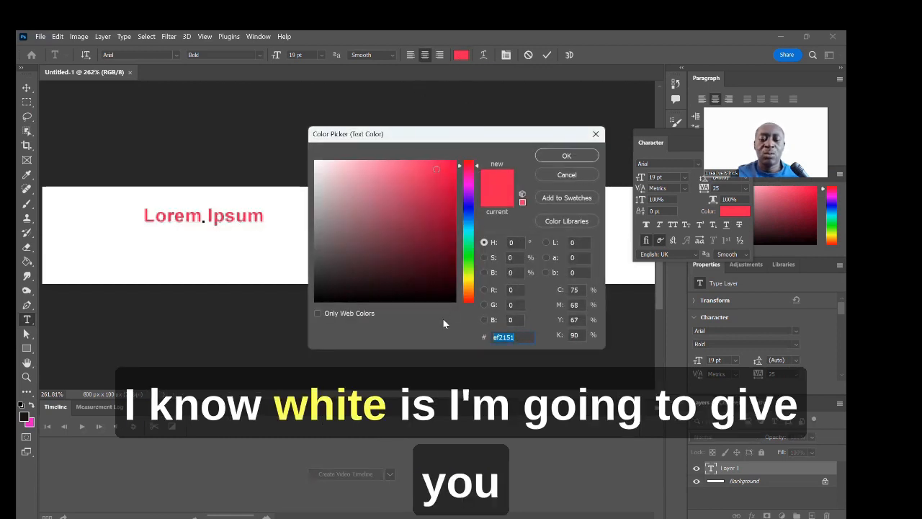
pyautogui.write('ffffff')
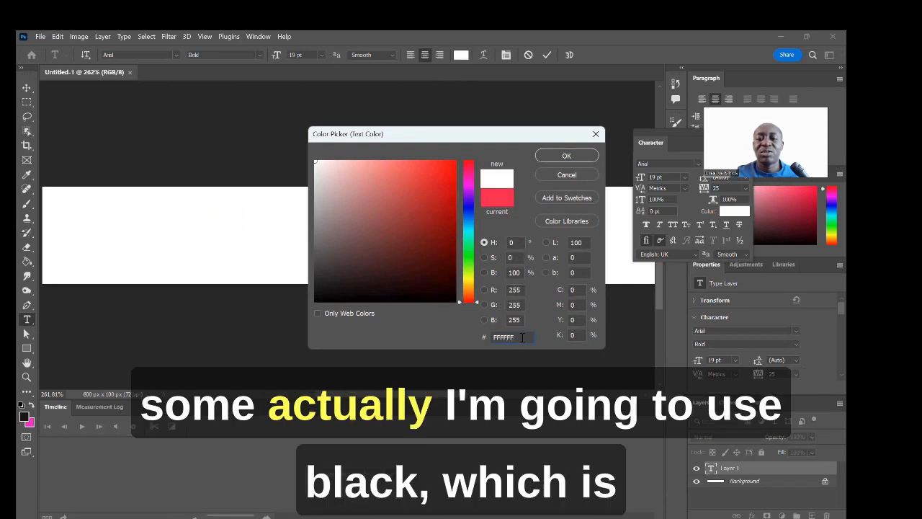
pyautogui.moveTo(522, 338); pyautogui.dragTo(446, 321)
pyautogui.write('0000')
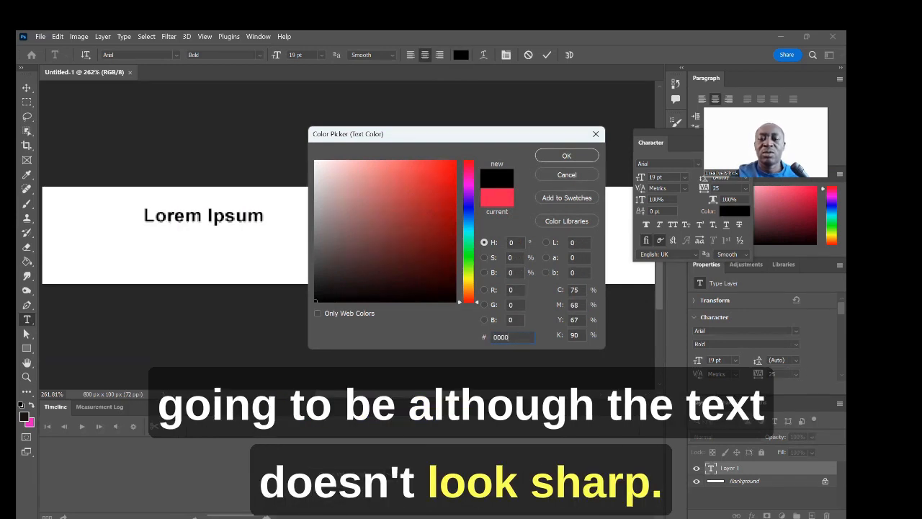
pyautogui.write('00')
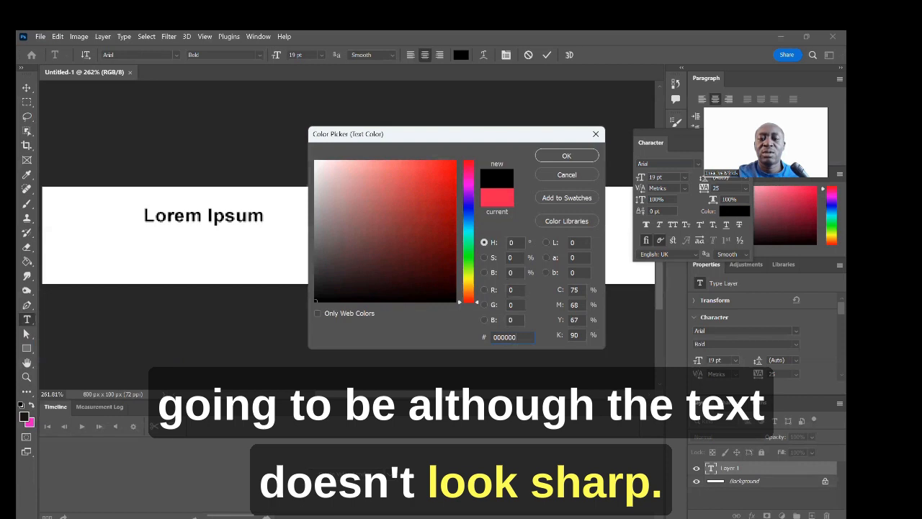
pyautogui.click(574, 156)
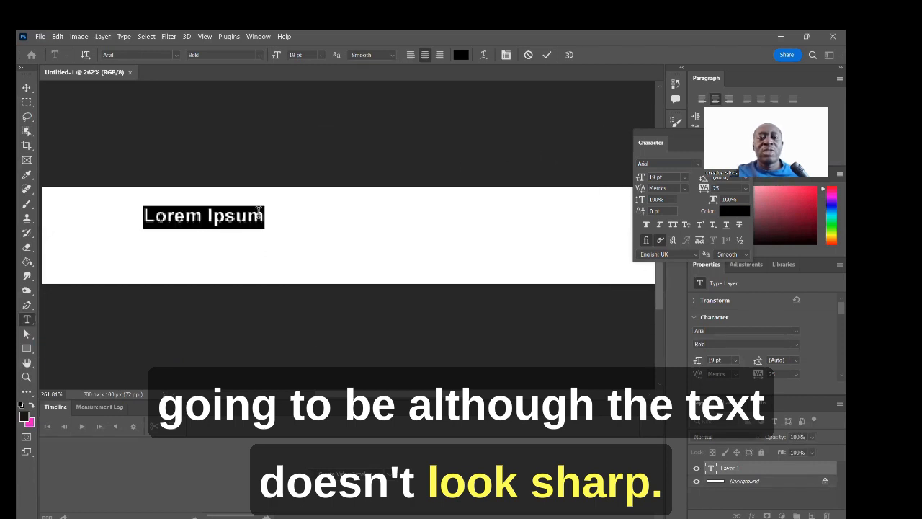
pyautogui.moveTo(259, 214); pyautogui.dragTo(140, 212)
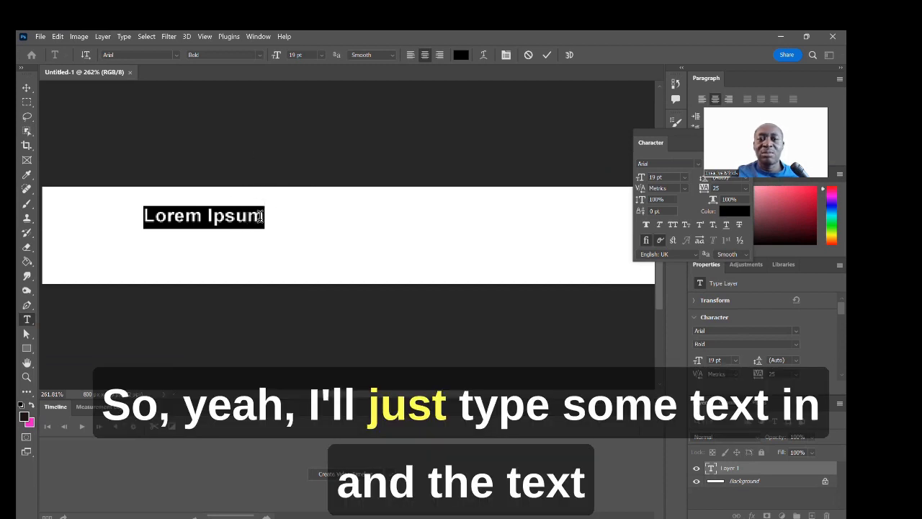
# Step: Delete the Lorem Ipsum placeholder text
pyautogui.click(269, 219)
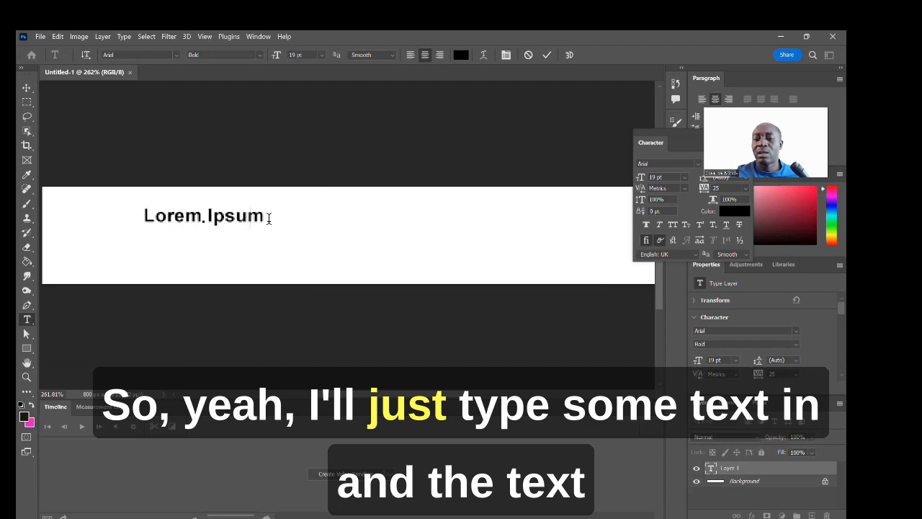
pyautogui.press('BackSpace')
pyautogui.press('BackSpace')
pyautogui.press('BackSpace')
pyautogui.press('BackSpace')
pyautogui.press('BackSpace')
pyautogui.press('BackSpace')
pyautogui.press('BackSpace')
pyautogui.press('BackSpace')
pyautogui.press('BackSpace')
pyautogui.press('BackSpace')
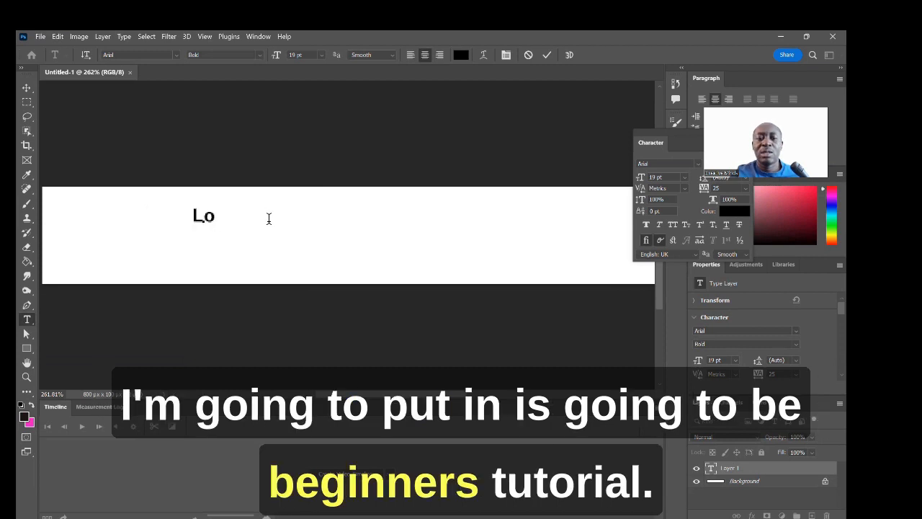
pyautogui.press('BackSpace')
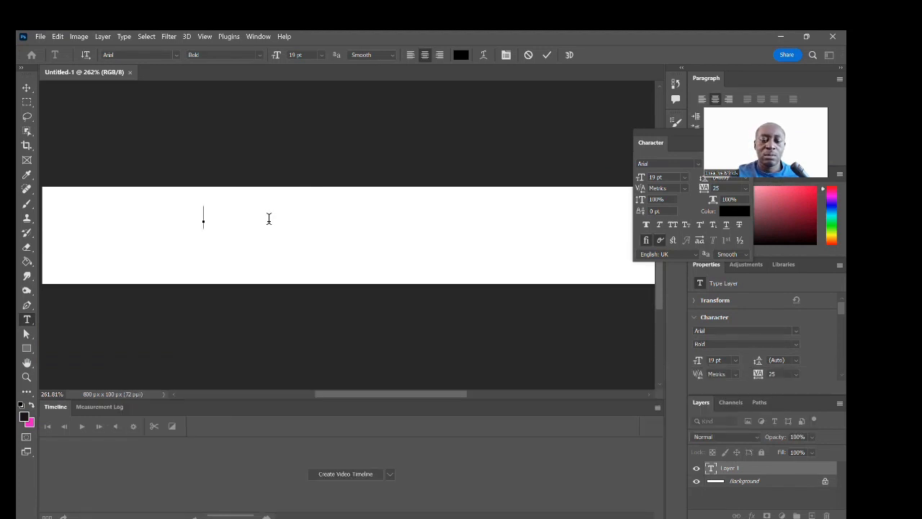
# Step: Type the heading 'BEGINNERS TUTORIAL' and drag it to the banner's centre
pyautogui.write('bEG')
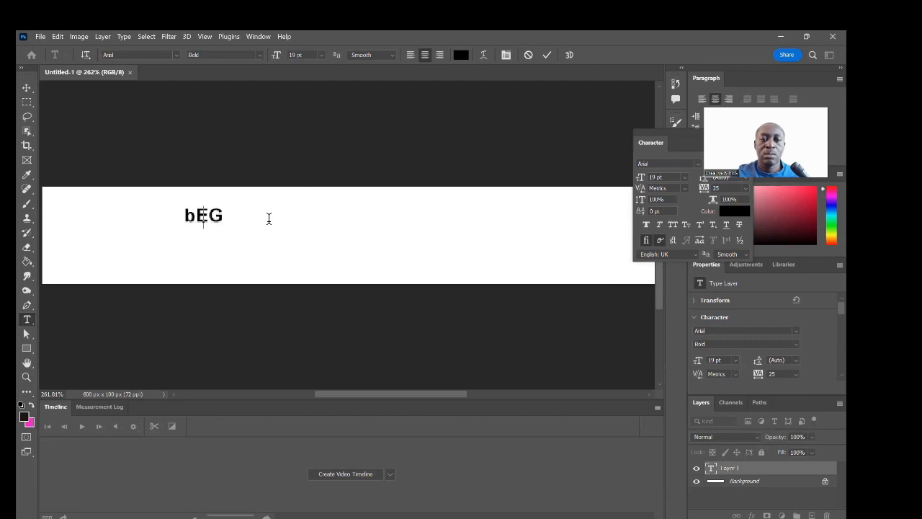
pyautogui.press('BackSpace')
pyautogui.press('BackSpace')
pyautogui.press('BackSpace')
pyautogui.write('E')
pyautogui.press('BackSpace')
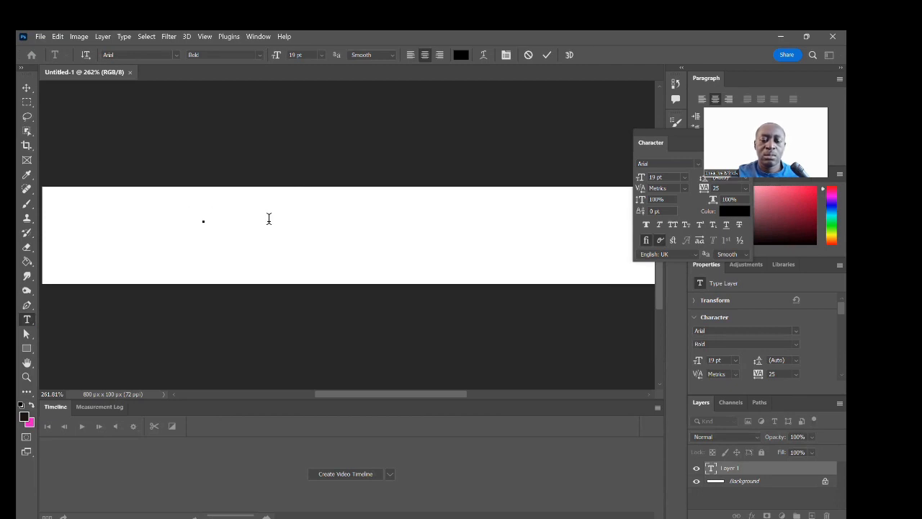
pyautogui.write('BEGI')
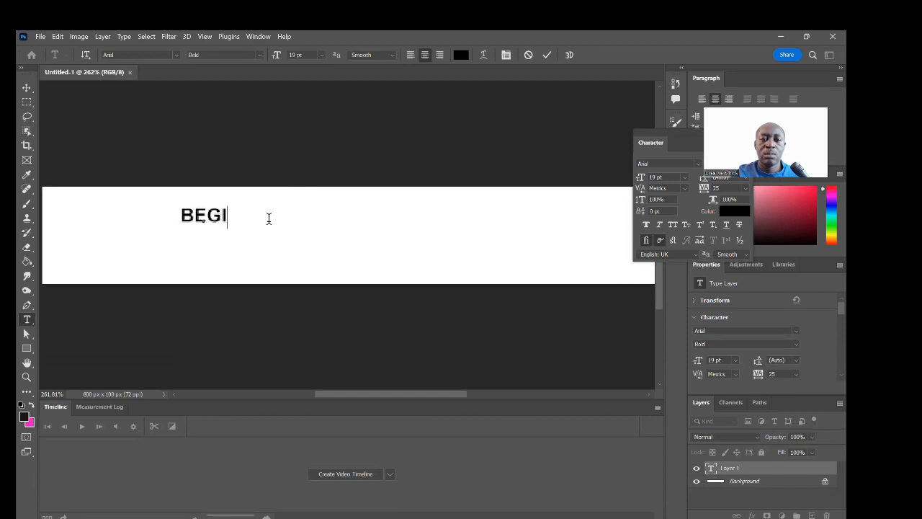
pyautogui.write('NNERS TUTPOT')
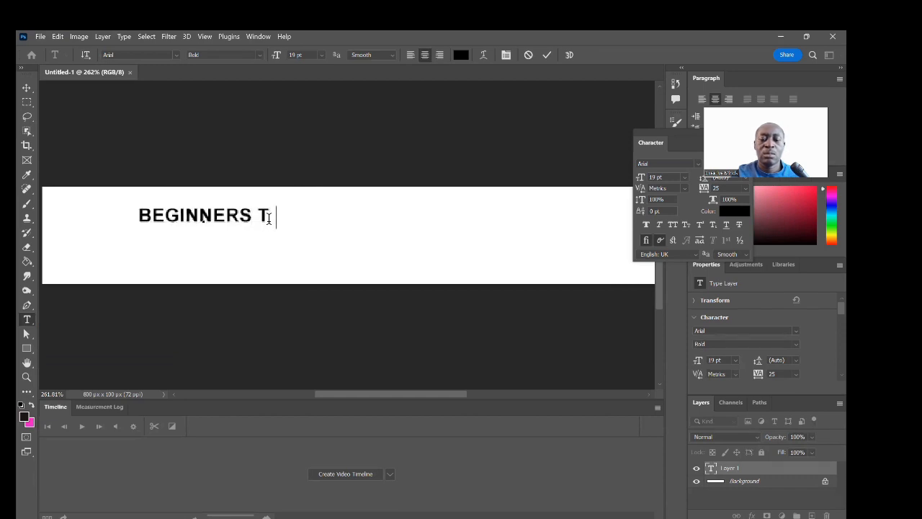
pyautogui.press('BackSpace')
pyautogui.press('BackSpace')
pyautogui.press('BackSpace')
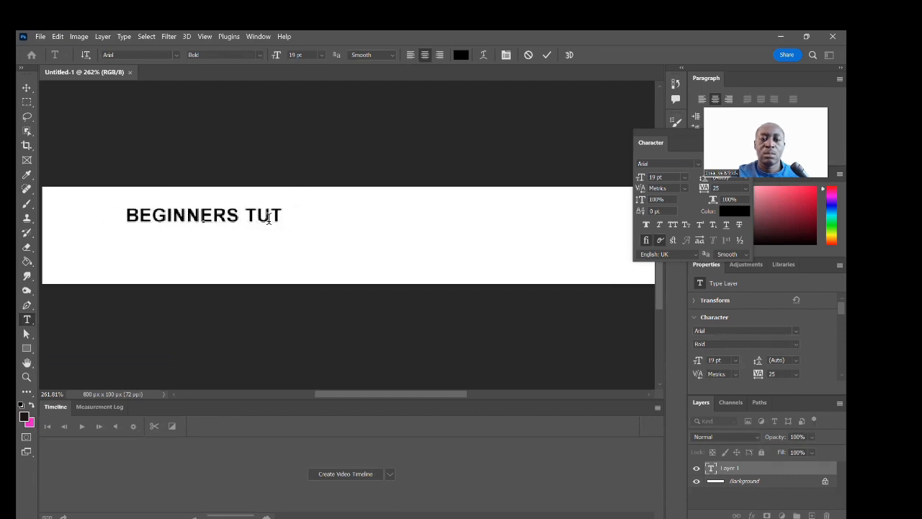
pyautogui.write('UT')
pyautogui.press('BackSpace')
pyautogui.press('BackSpace')
pyautogui.press('BackSpace')
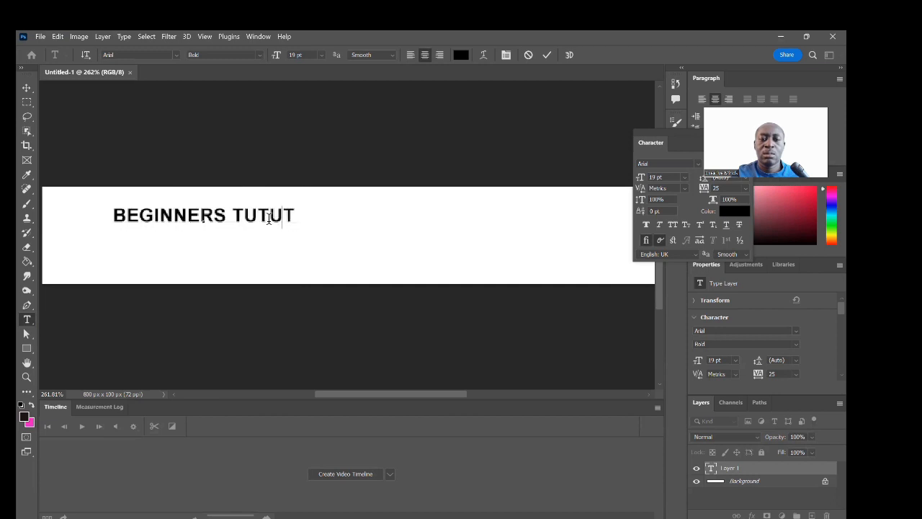
pyautogui.write('TORIAL')
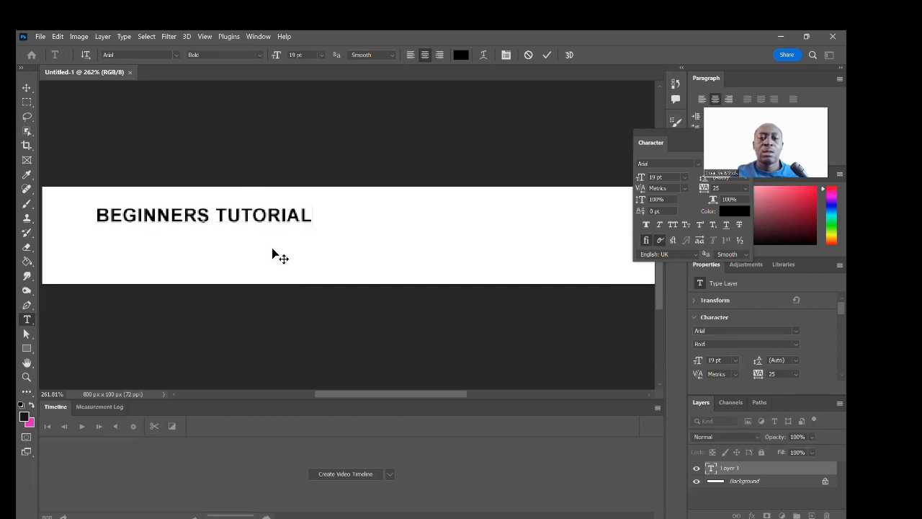
pyautogui.moveTo(274, 255); pyautogui.dragTo(423, 258)
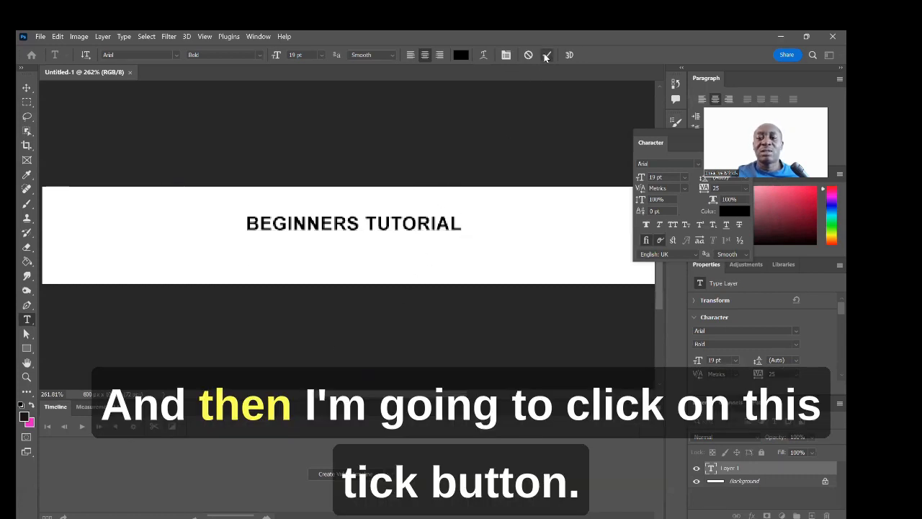
# Step: Commit the heading, then underline the whole BEGINNERS TUTORIAL text
pyautogui.click(546, 56)
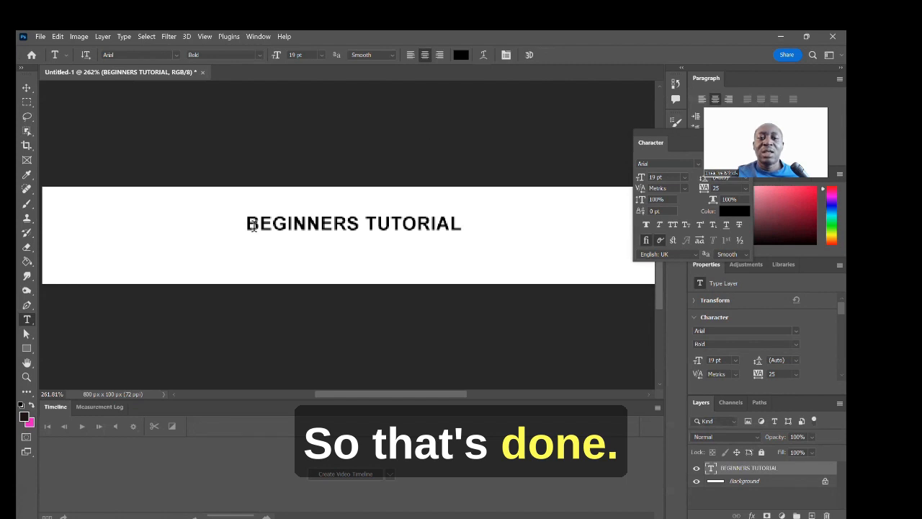
pyautogui.moveTo(246, 224); pyautogui.dragTo(476, 220)
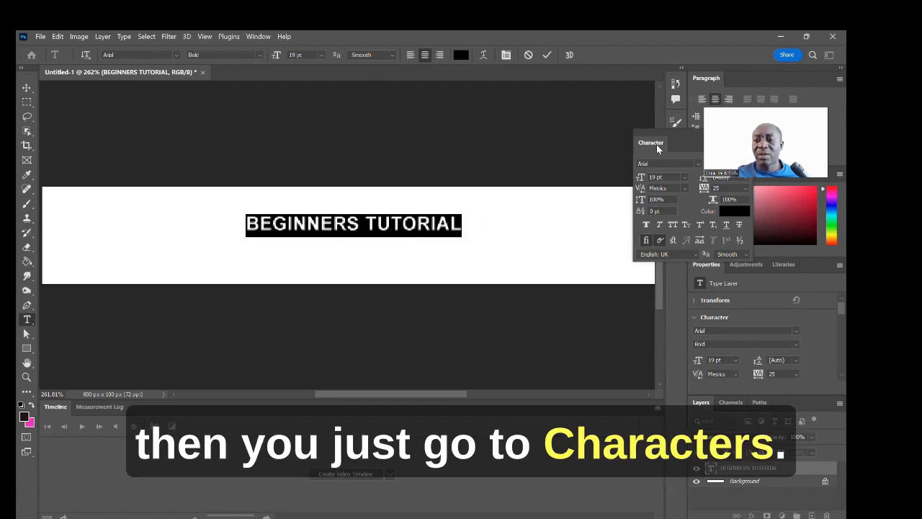
pyautogui.click(727, 225)
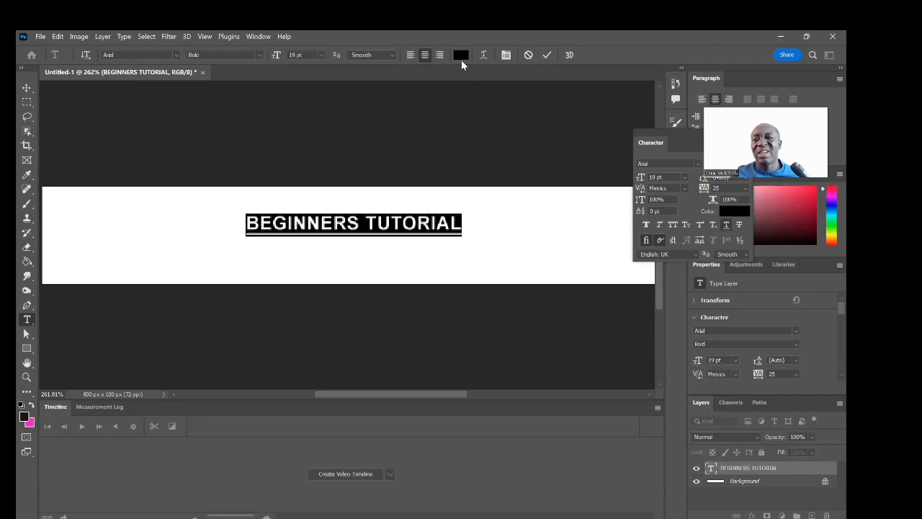
# Step: Colour the heading bright blue (#1a1ff4) and commit the text edits
pyautogui.click(461, 59)
pyautogui.click(470, 209)
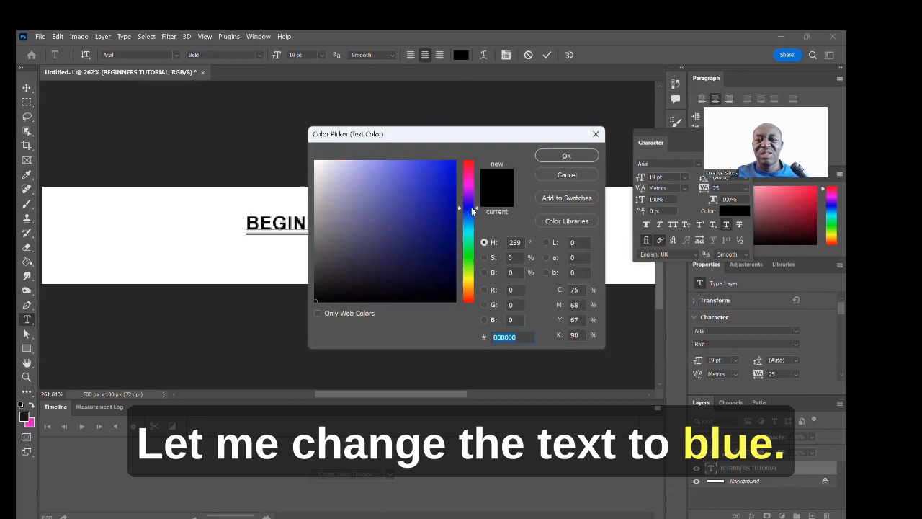
pyautogui.click(441, 166)
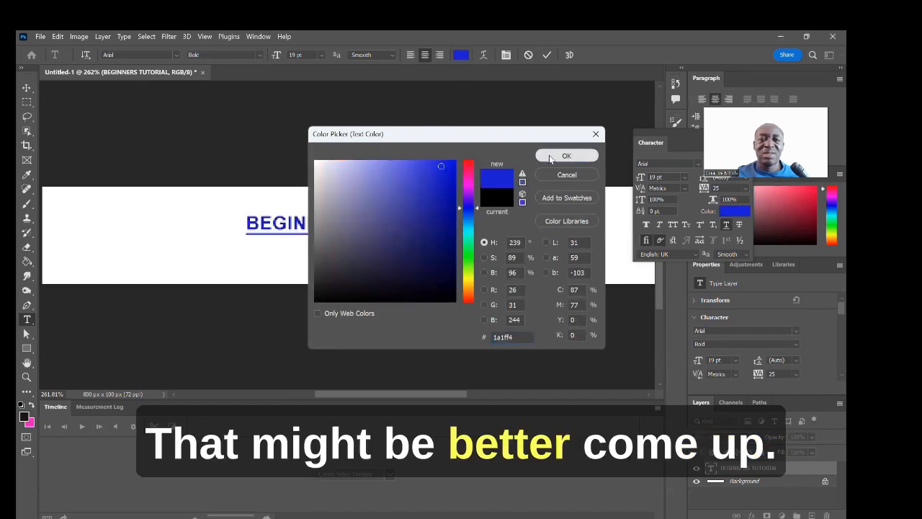
pyautogui.click(549, 157)
pyautogui.hotkey('ctrl', 'a')
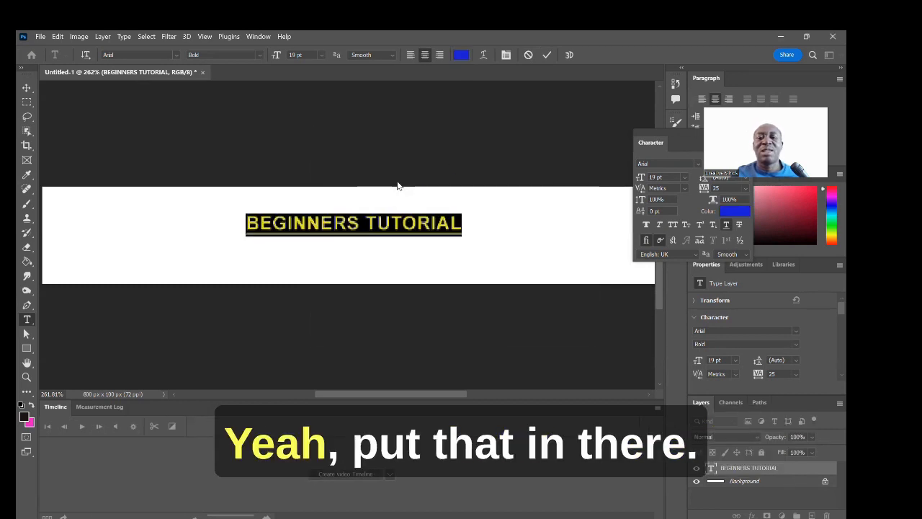
pyautogui.click(470, 222)
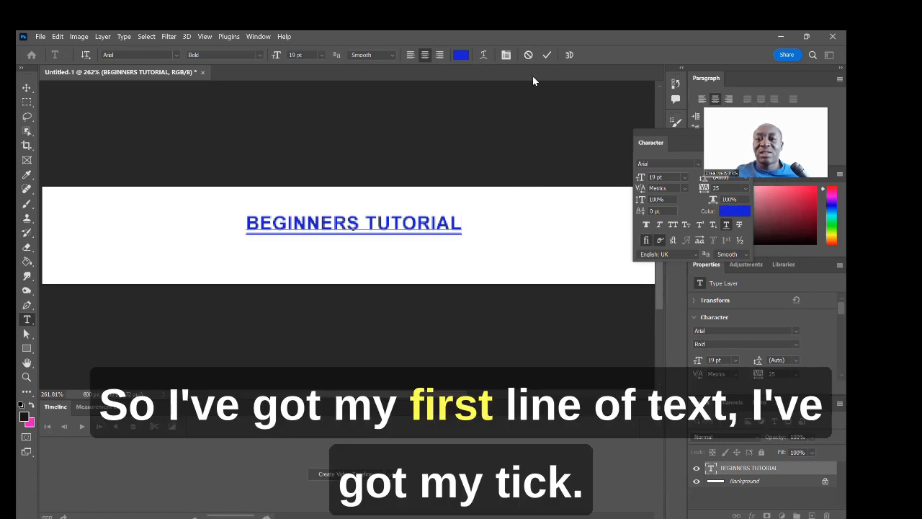
pyautogui.click(548, 56)
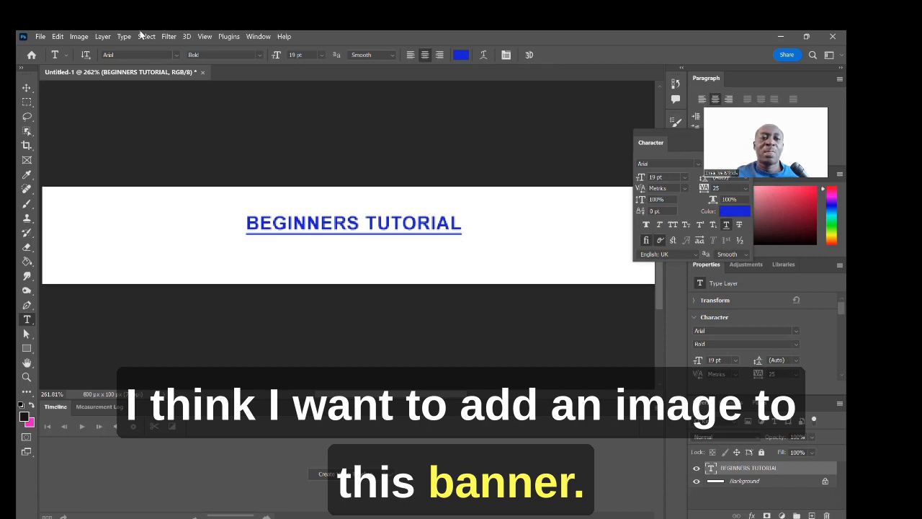
# Step: Open the PIC1 photo from the Adobe teach folder
pyautogui.click(40, 37)
pyautogui.click(59, 60)
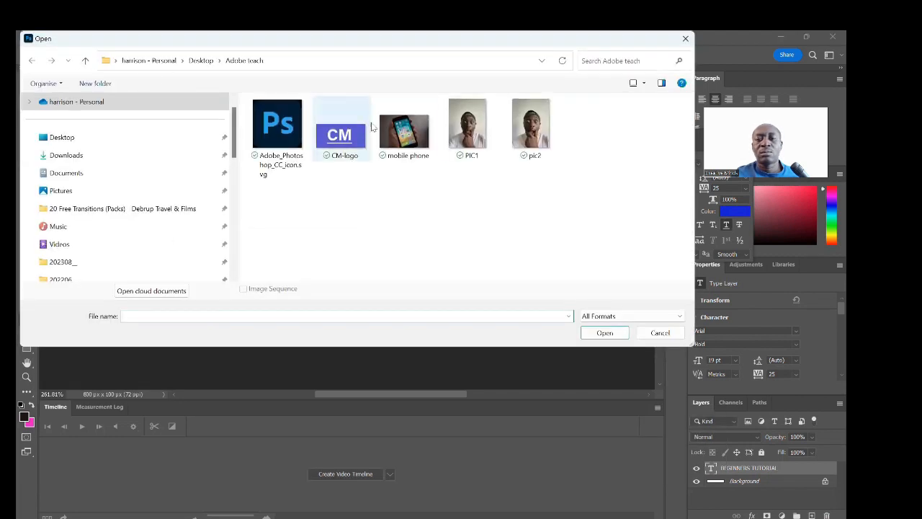
pyautogui.click(473, 133)
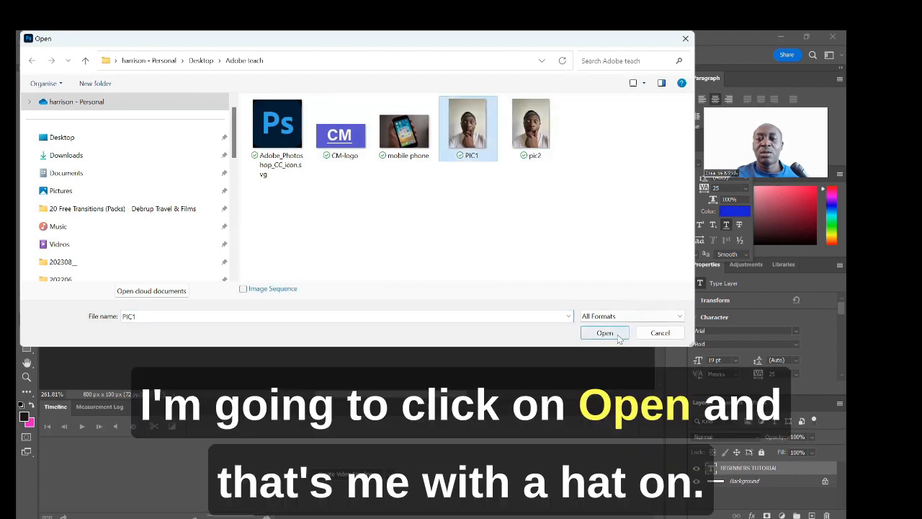
pyautogui.click(616, 337)
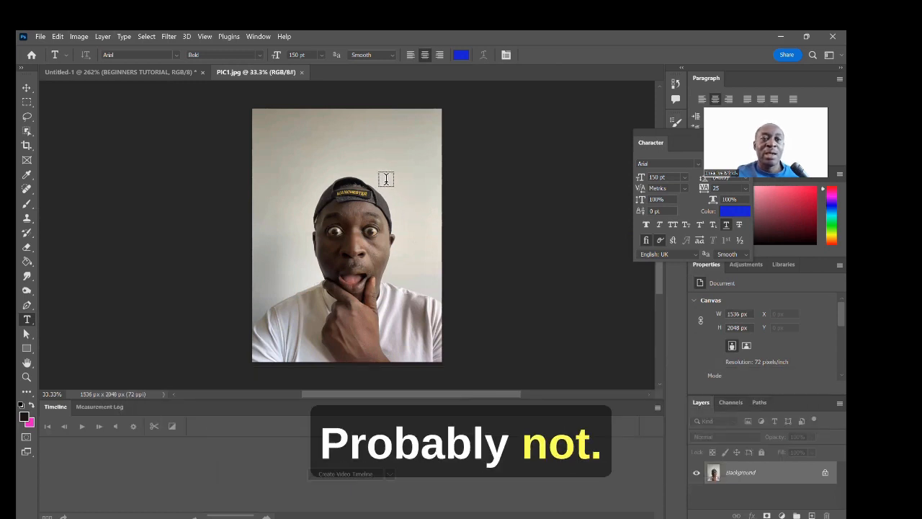
# Step: Fill a rectangular selection over the cap's lettering with black, then deselect
pyautogui.click(27, 102)
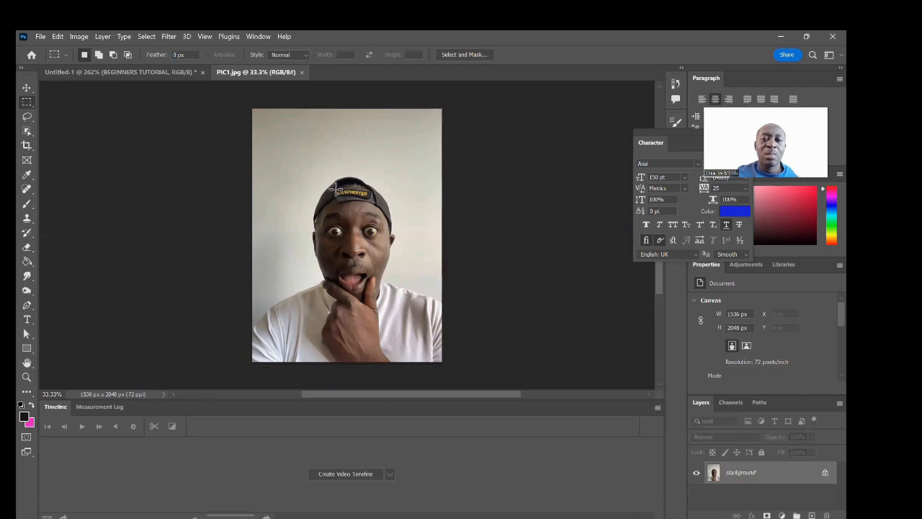
pyautogui.moveTo(335, 189); pyautogui.dragTo(368, 199)
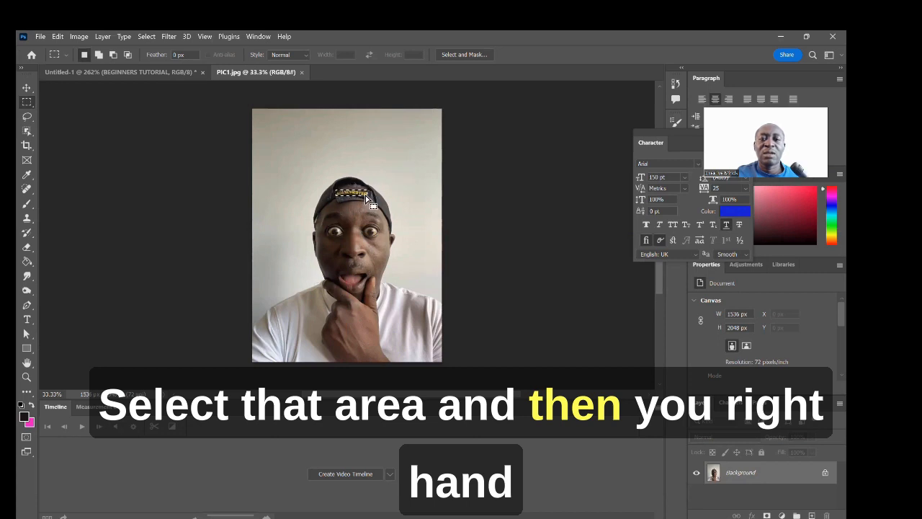
pyautogui.rightClick(368, 198)
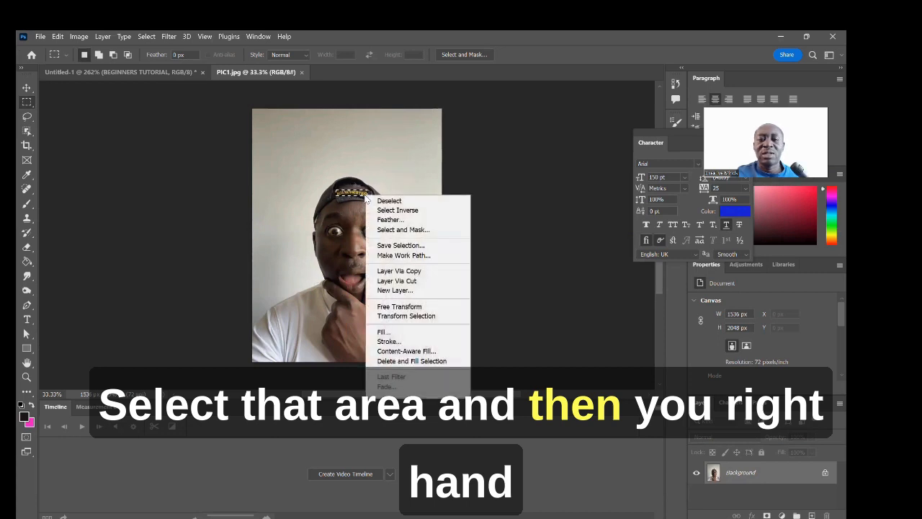
pyautogui.click(417, 333)
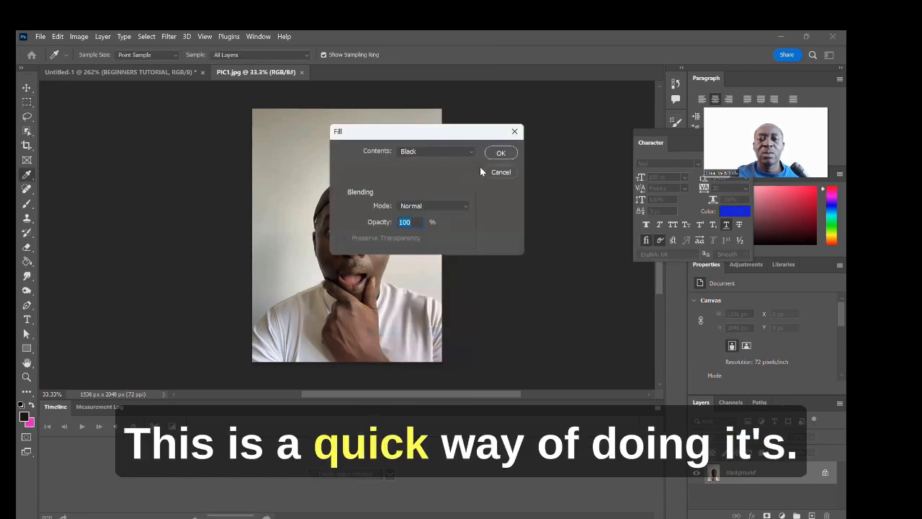
pyautogui.click(501, 153)
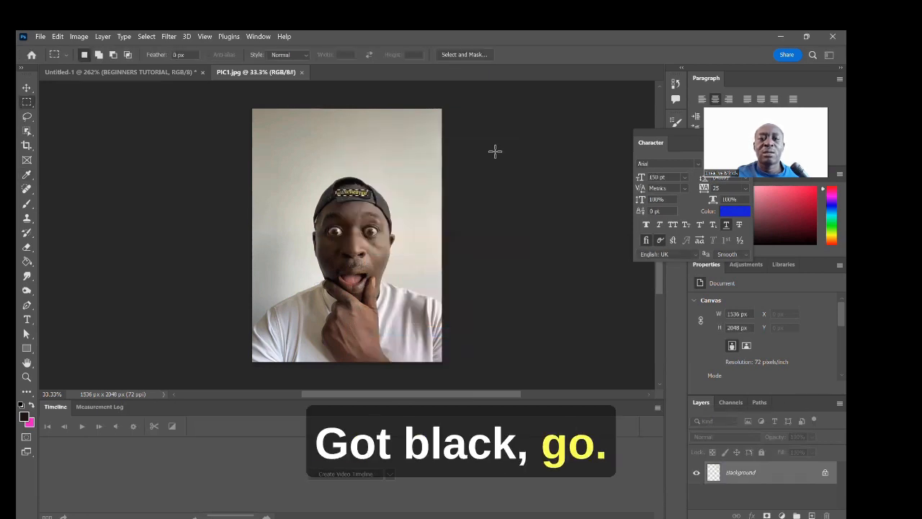
pyautogui.click(371, 192)
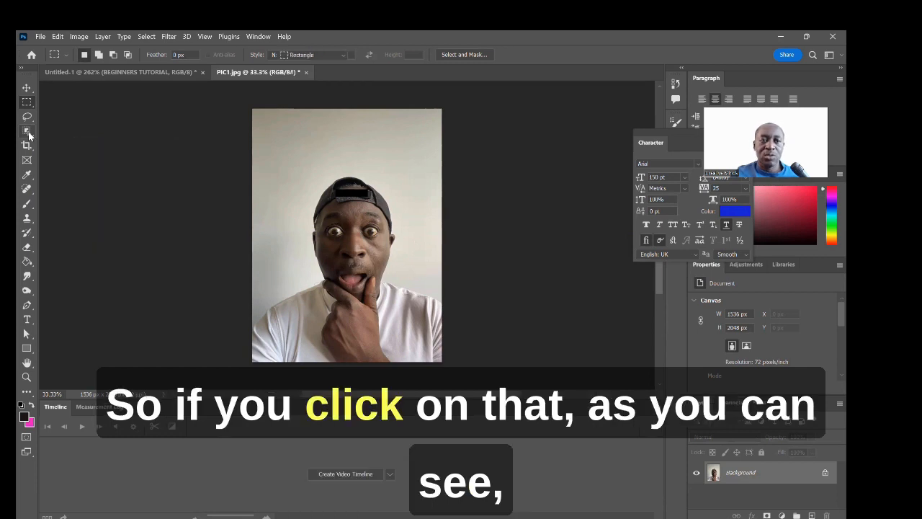
# Step: Box the man with the Object Selection tool in Rectangle mode to select him
pyautogui.click(26, 131)
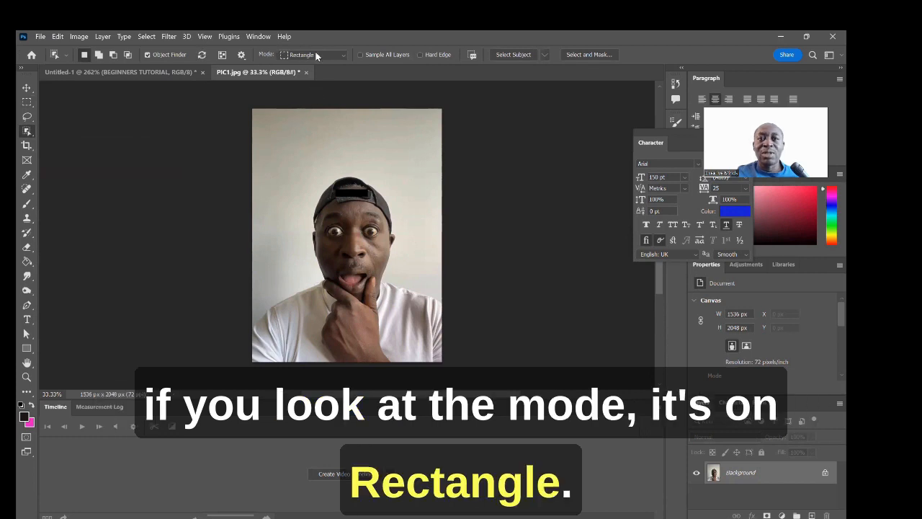
pyautogui.click(343, 55)
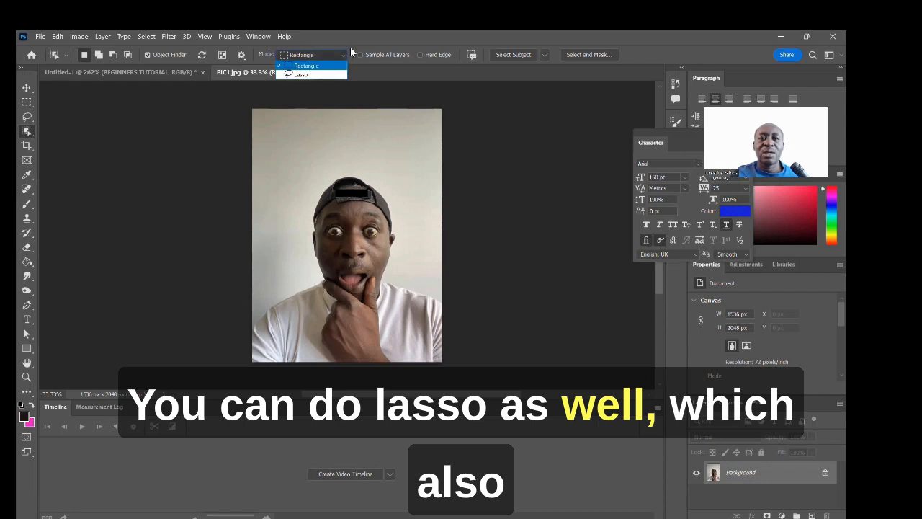
pyautogui.click(351, 39)
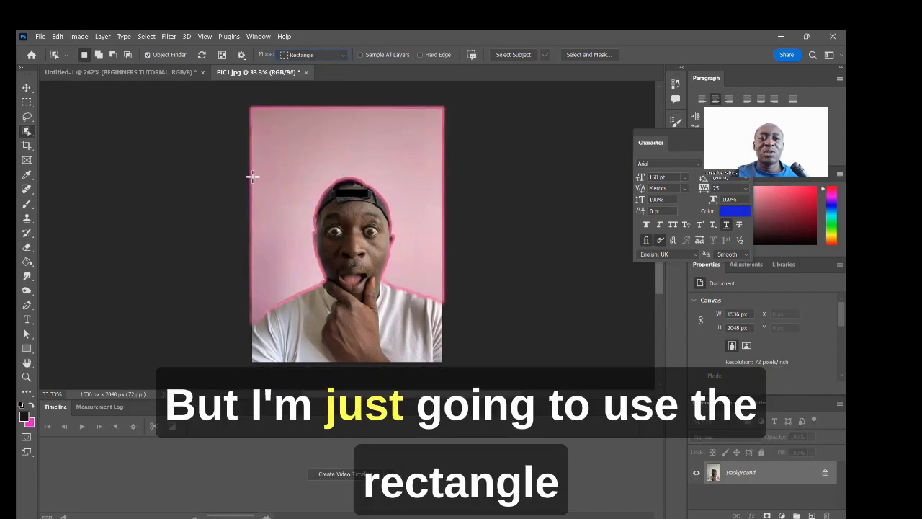
pyautogui.moveTo(252, 177); pyautogui.dragTo(441, 364)
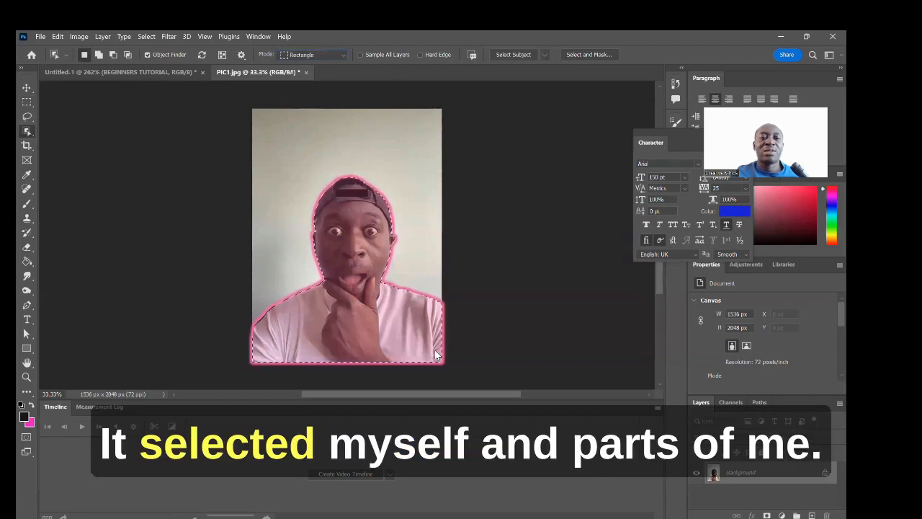
# Step: Copy the selected man and switch to the Untitled-1 banner document
pyautogui.click(57, 37)
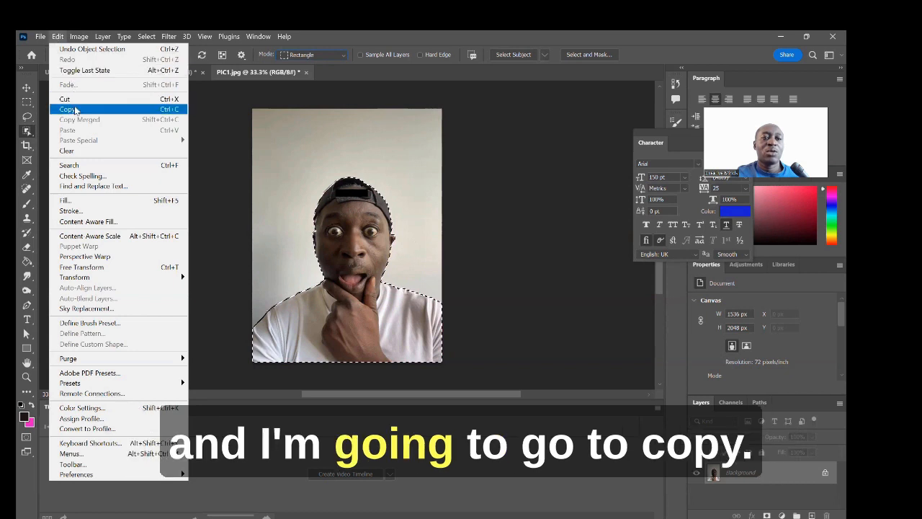
pyautogui.click(75, 110)
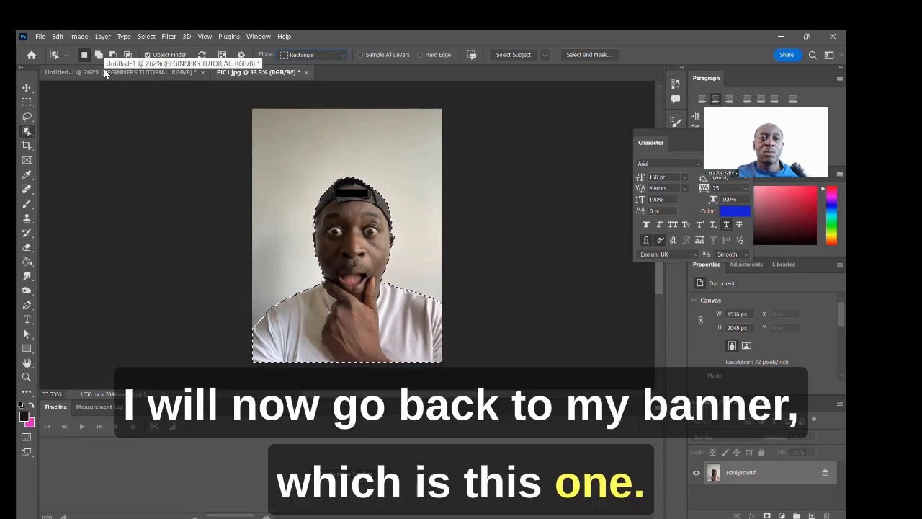
pyautogui.click(104, 71)
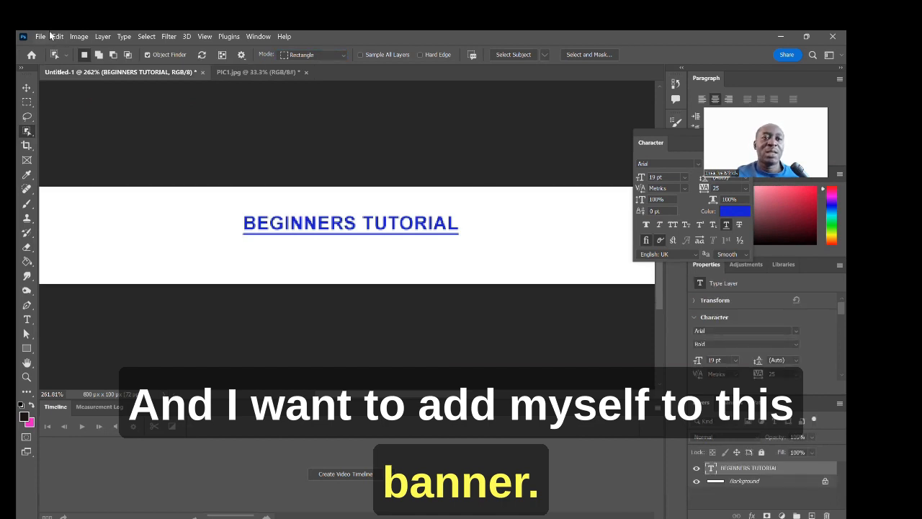
# Step: Create an empty Layer 1 above the BEGINNERS TUTORIAL type layer with default settings
pyautogui.click(101, 36)
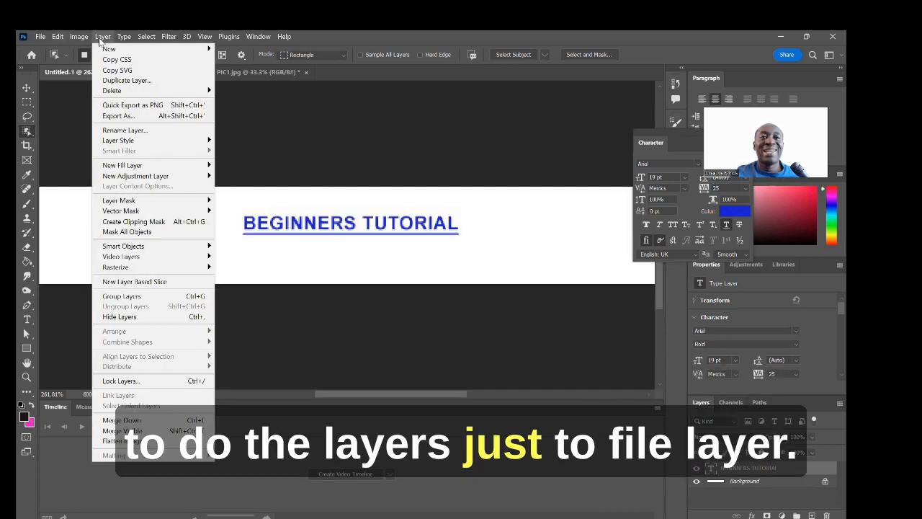
pyautogui.moveTo(108, 49)
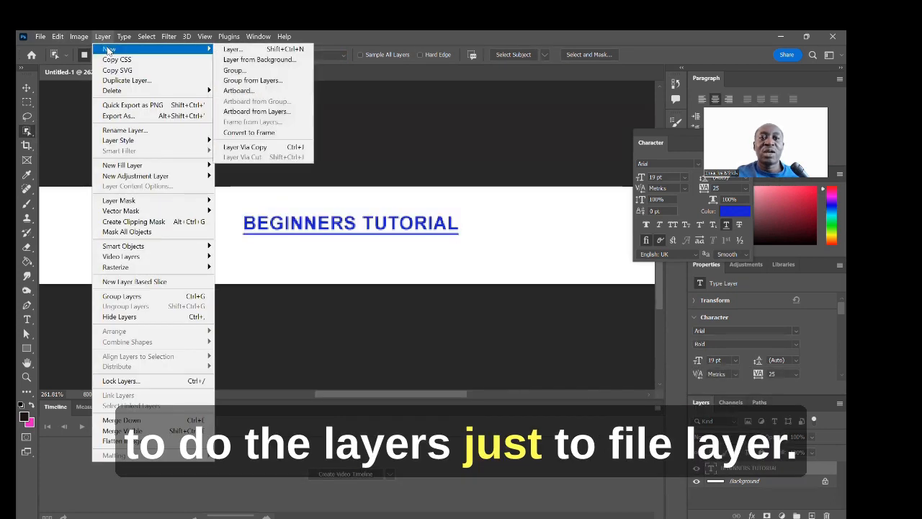
pyautogui.click(246, 50)
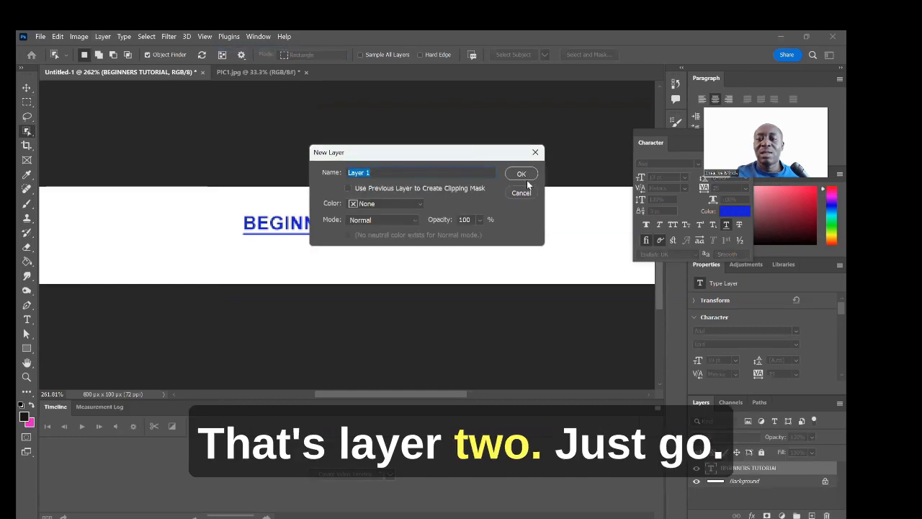
pyautogui.click(523, 175)
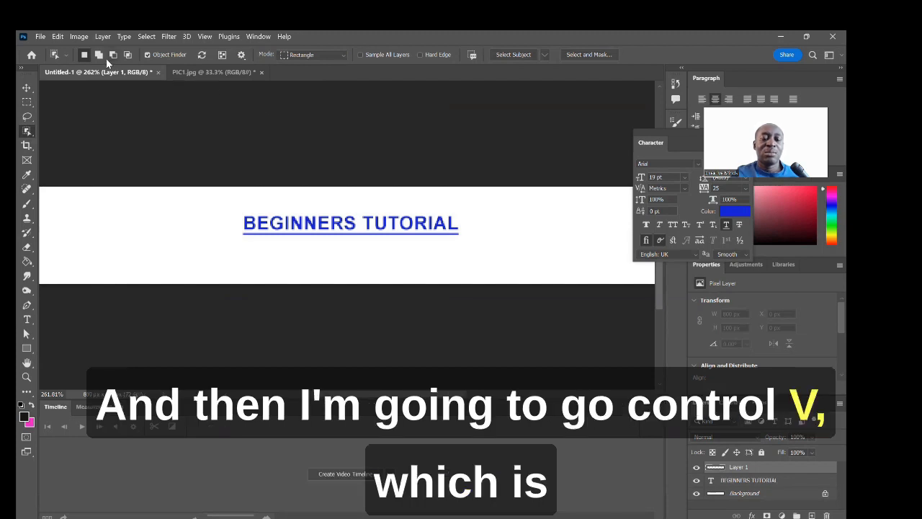
# Step: Paste the copied portrait onto Layer 1 and drag it into the banner with the Move tool
pyautogui.hotkey('ctrl', 'v')
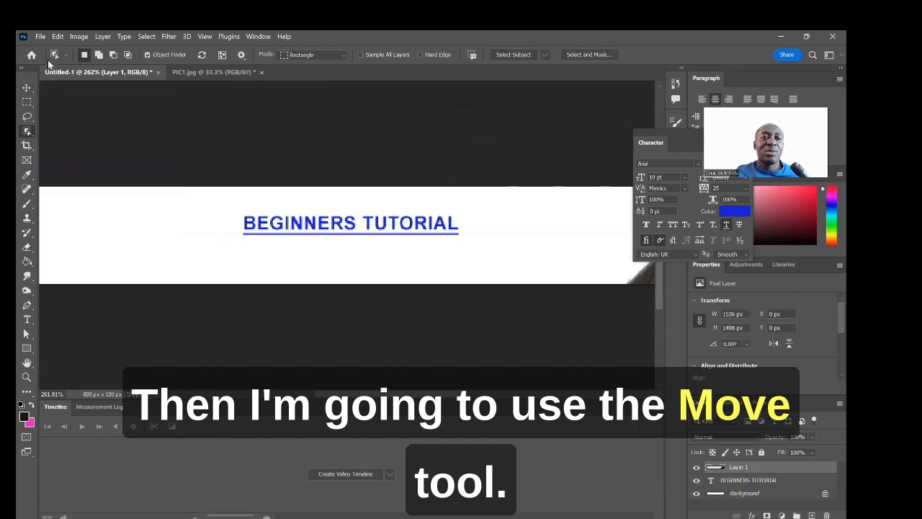
pyautogui.click(27, 87)
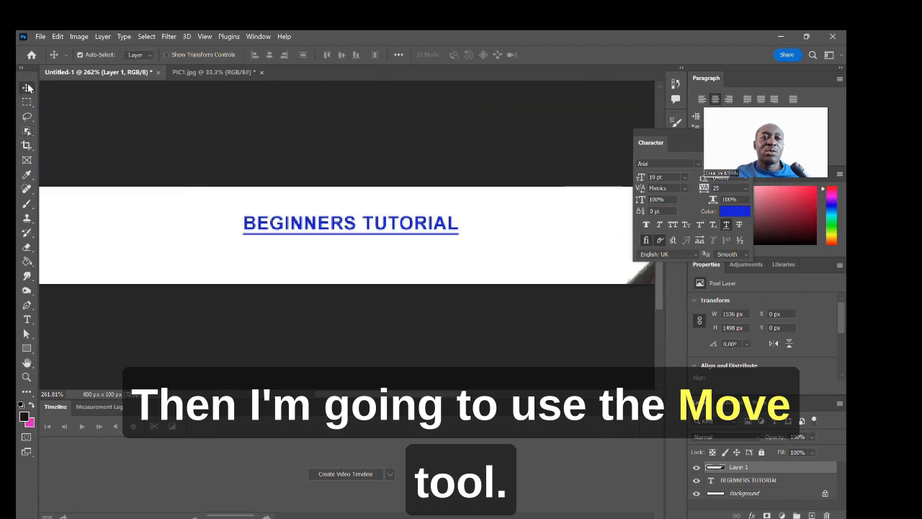
pyautogui.moveTo(649, 271); pyautogui.dragTo(232, 106)
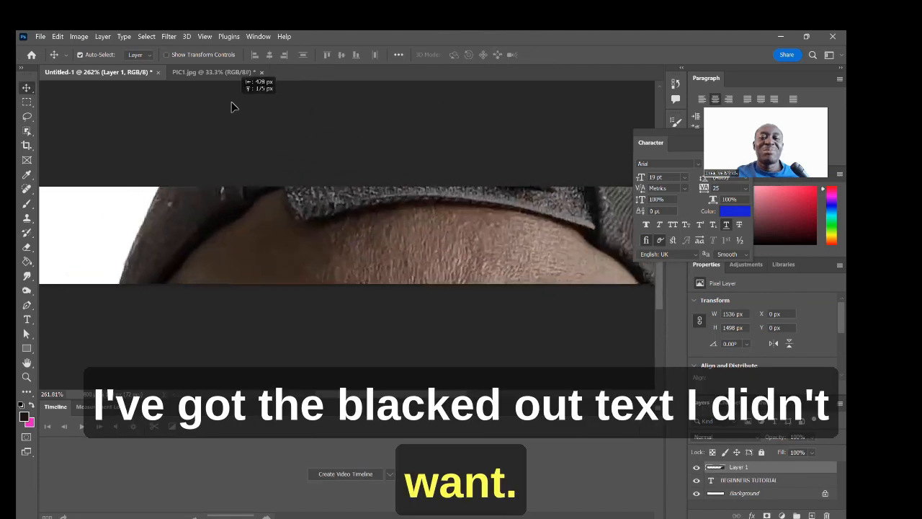
pyautogui.moveTo(302, 209); pyautogui.dragTo(340, 216)
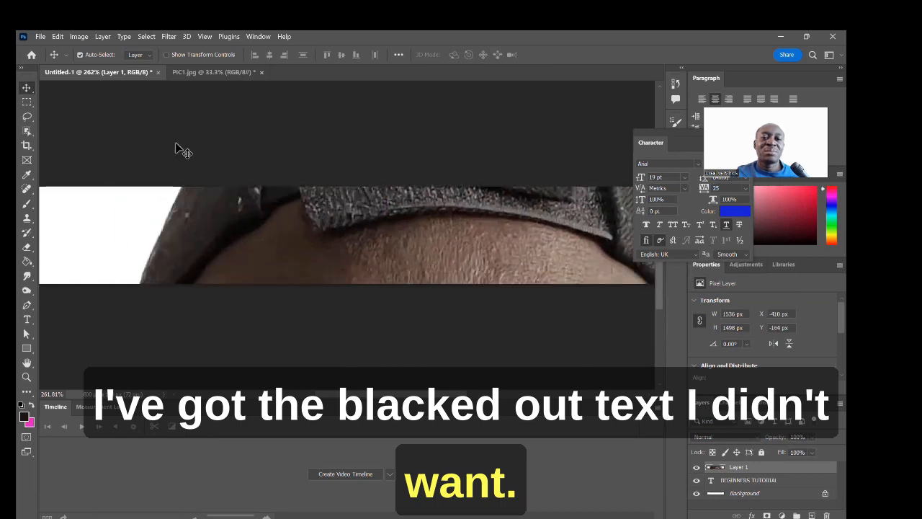
pyautogui.moveTo(233, 202); pyautogui.dragTo(195, 243)
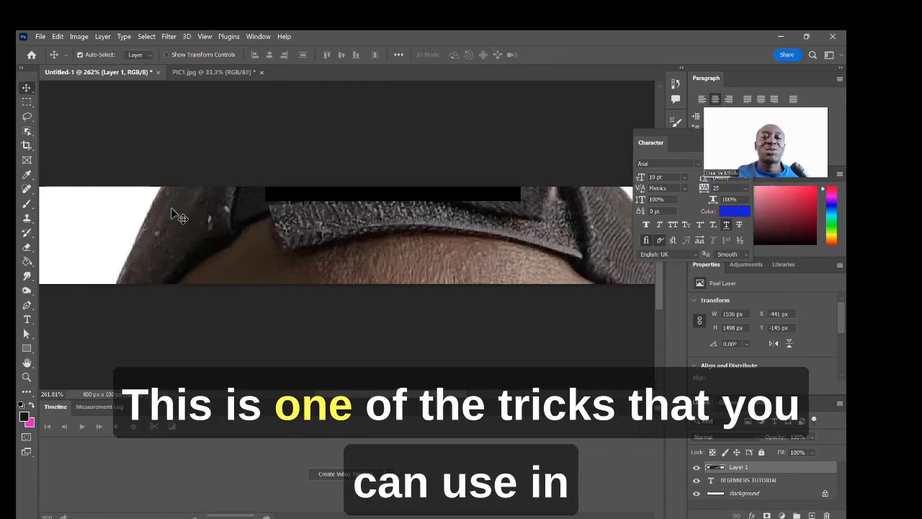
# Step: Start a Free Transform on the pasted portrait from the Edit menu
pyautogui.click(41, 36)
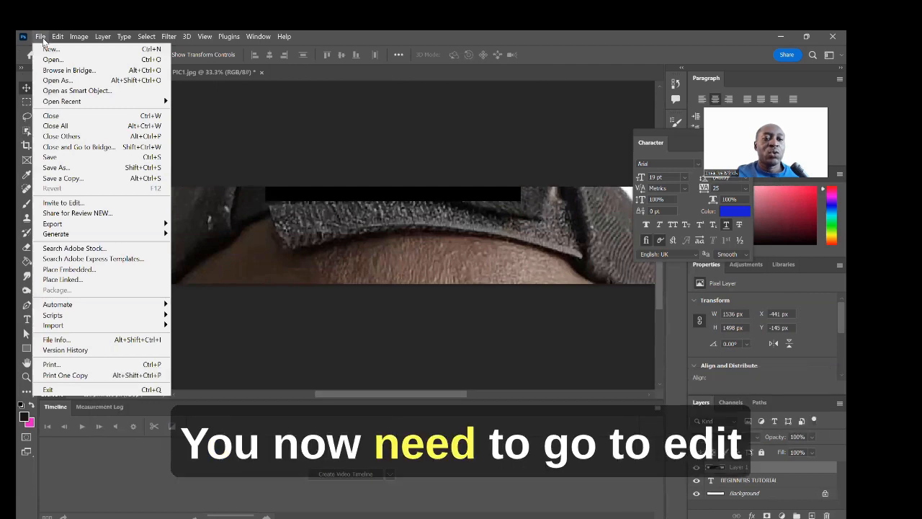
pyautogui.moveTo(57, 36)
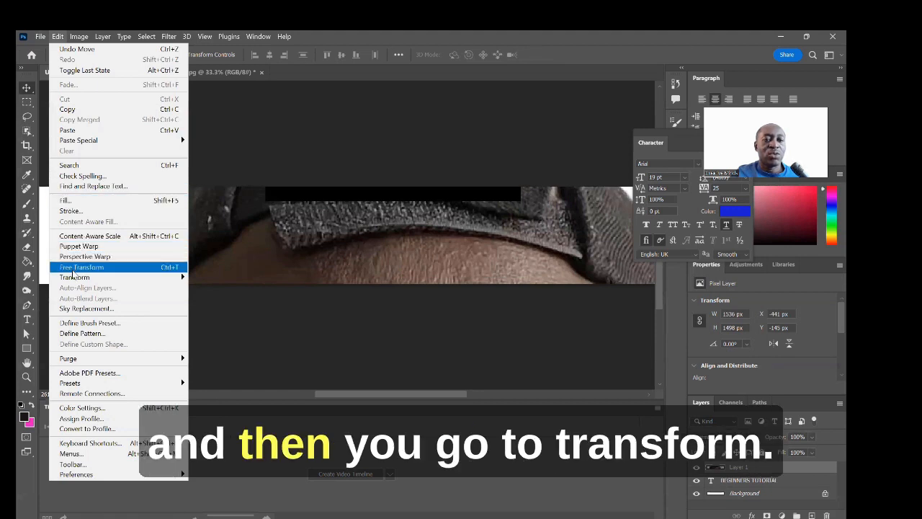
pyautogui.moveTo(75, 277)
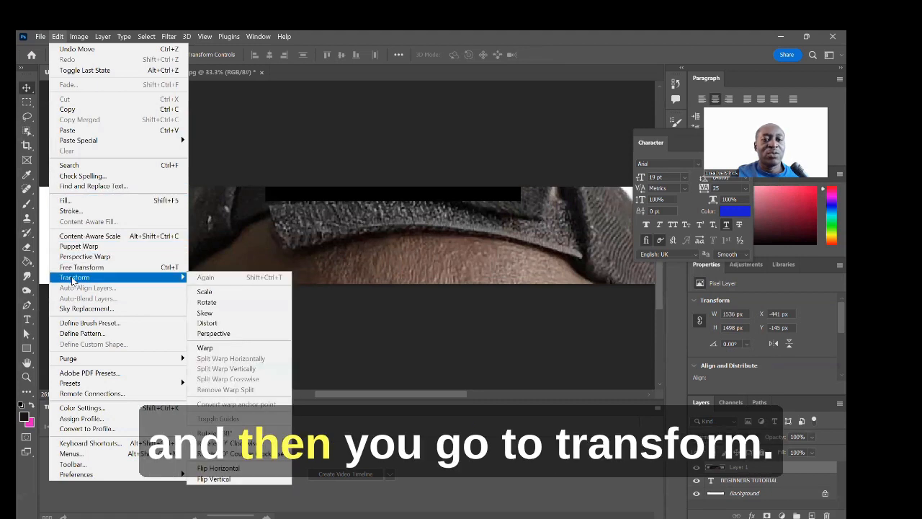
pyautogui.click(208, 291)
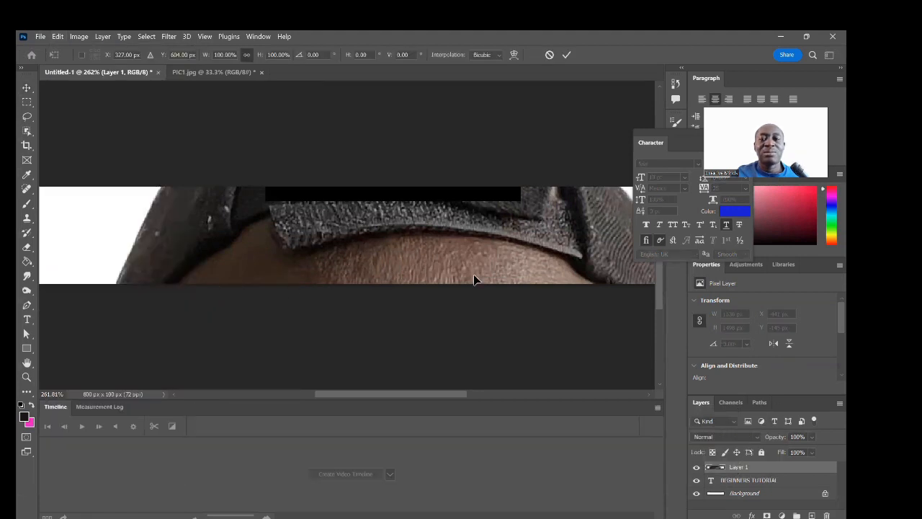
pyautogui.moveTo(434, 396); pyautogui.dragTo(505, 392)
pyautogui.scroll(10, 605, 205)
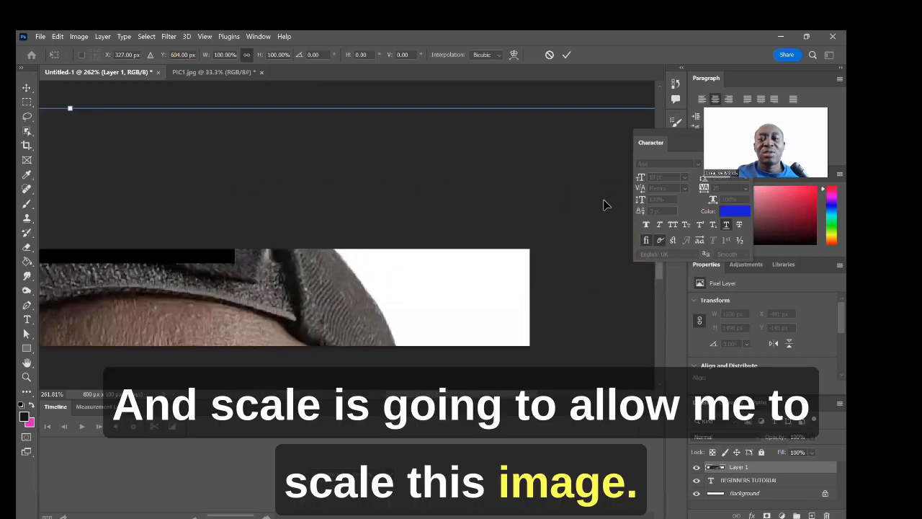
pyautogui.scroll(-3, 605, 205)
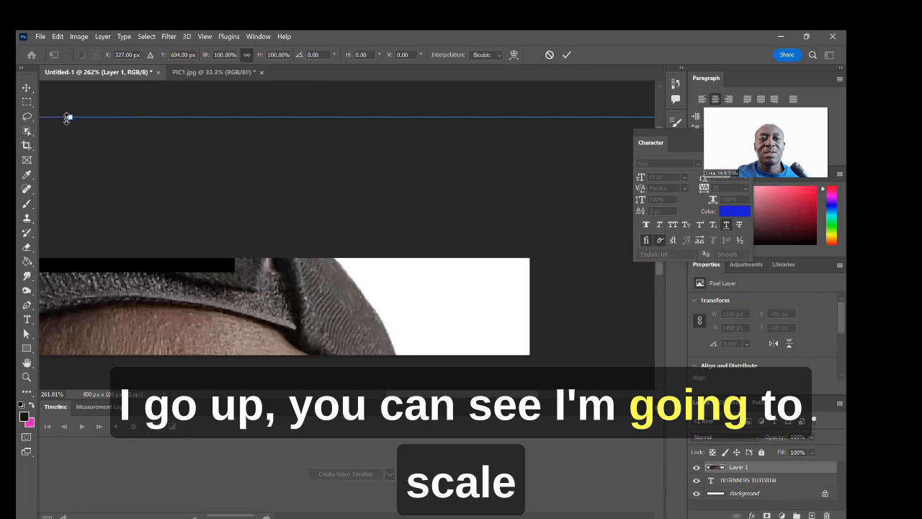
# Step: Scale the portrait down to 86.63% and move it up and slightly left
pyautogui.moveTo(70, 117); pyautogui.dragTo(83, 216)
pyautogui.hscroll(-10, 233, 245)
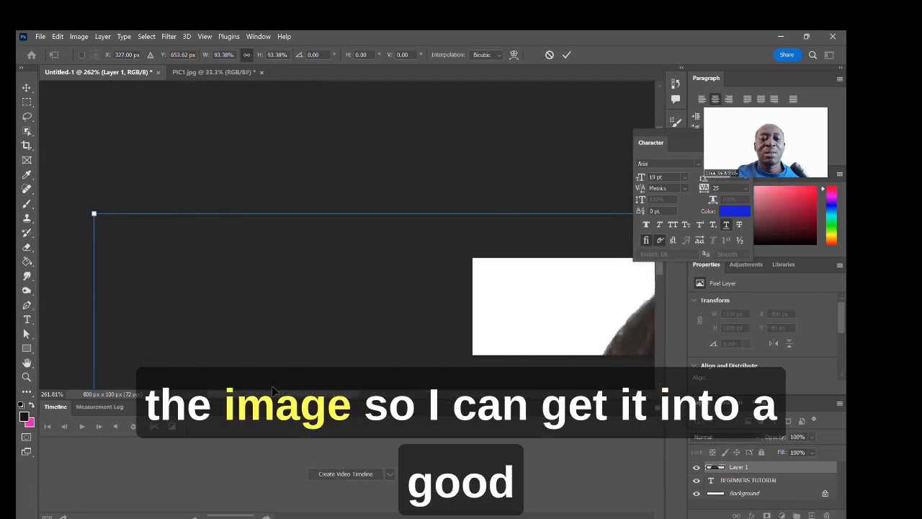
pyautogui.moveTo(183, 214); pyautogui.dragTo(353, 263)
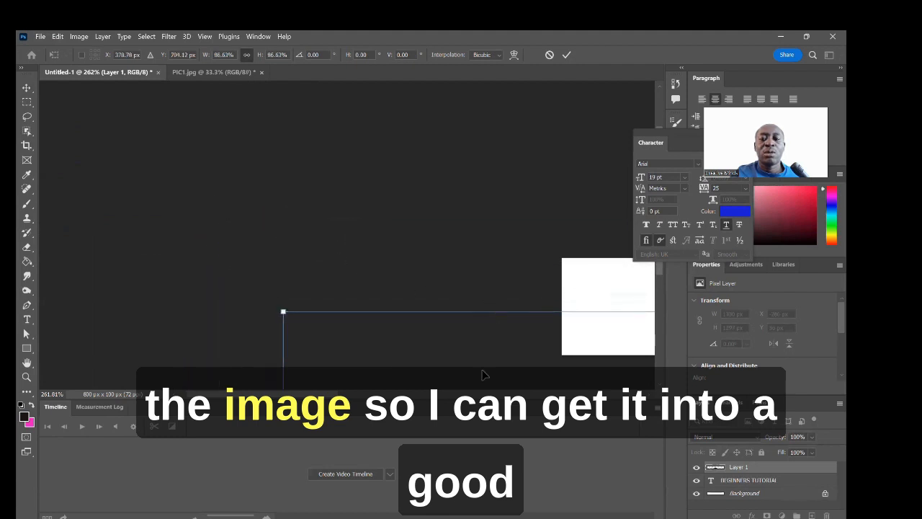
pyautogui.hscroll(10, 476, 381)
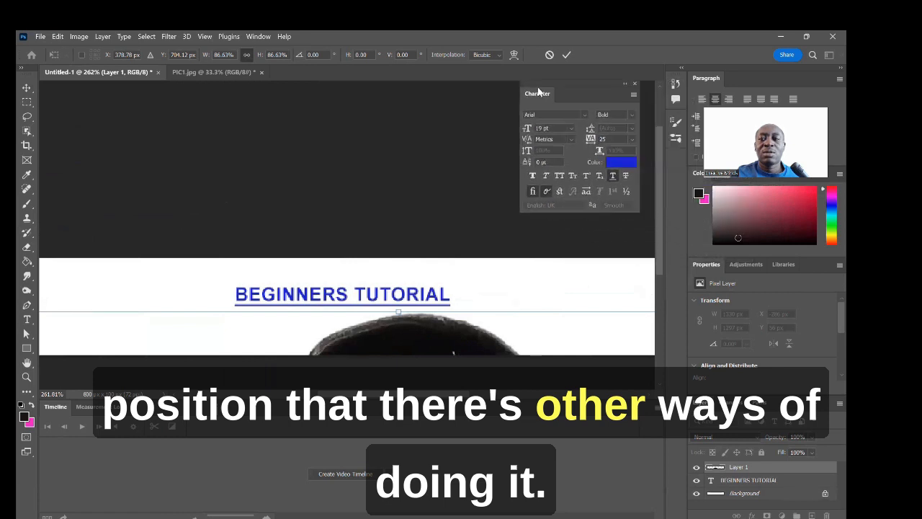
pyautogui.moveTo(660, 136); pyautogui.dragTo(661, 217)
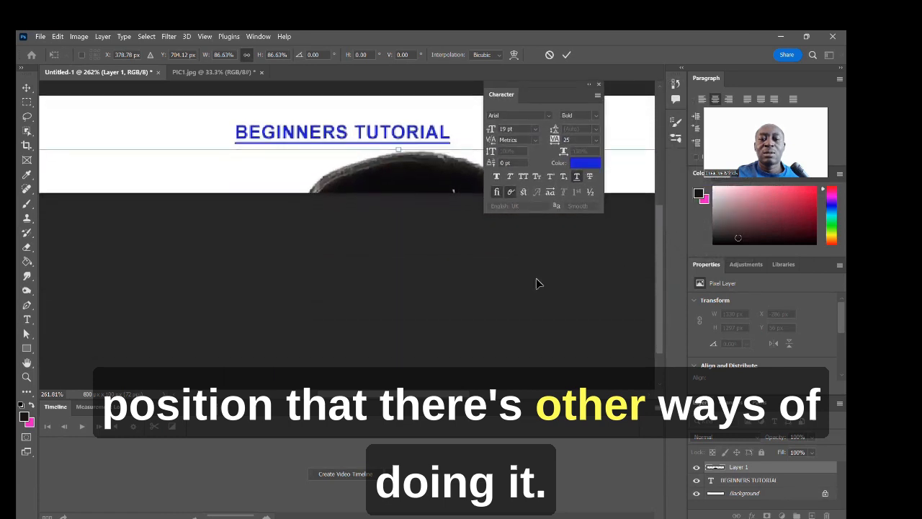
pyautogui.moveTo(449, 397); pyautogui.dragTo(603, 324)
pyautogui.scroll(-2, 605, 321)
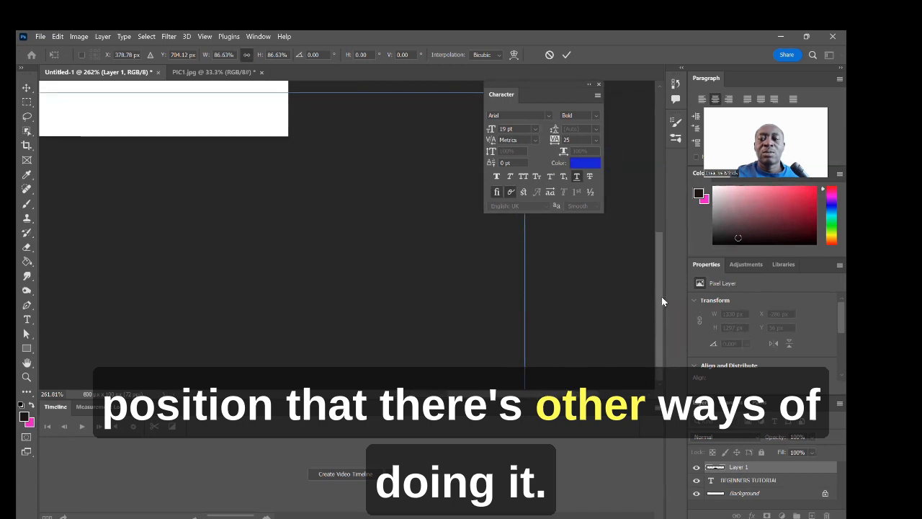
pyautogui.moveTo(661, 296); pyautogui.dragTo(651, 209)
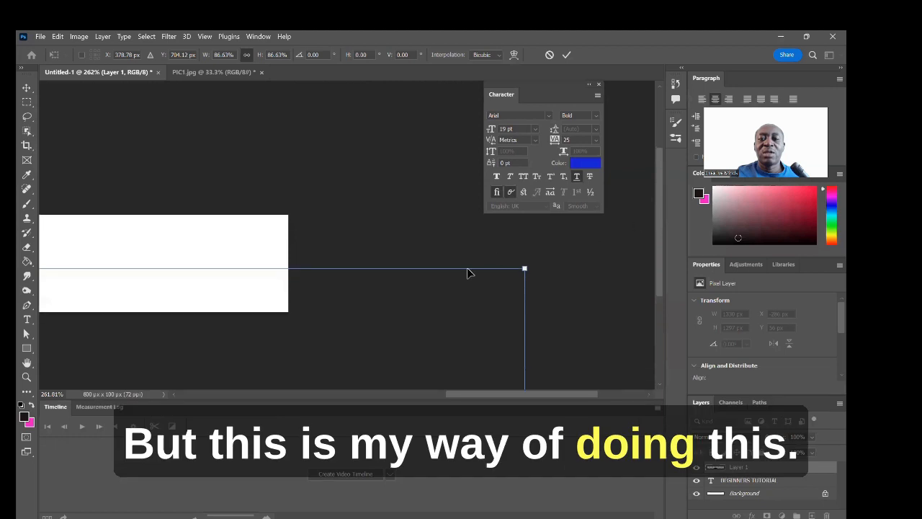
pyautogui.moveTo(467, 273); pyautogui.dragTo(443, 118)
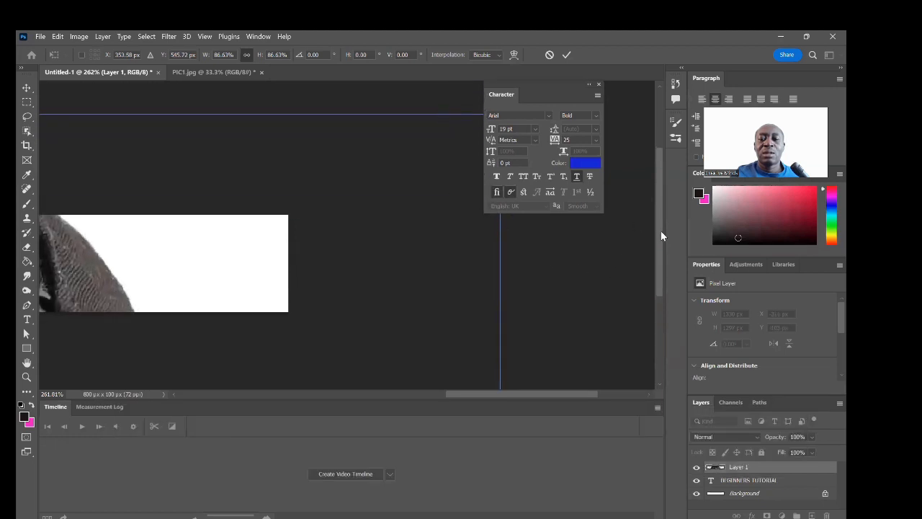
# Step: Shrink the portrait further and shift it slightly left over the banner
pyautogui.moveTo(661, 236); pyautogui.dragTo(659, 175)
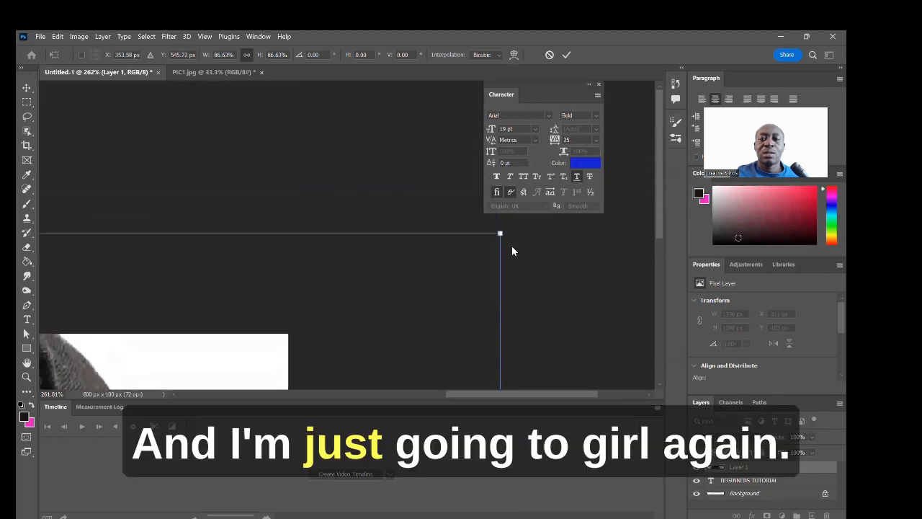
pyautogui.moveTo(501, 234); pyautogui.dragTo(346, 324)
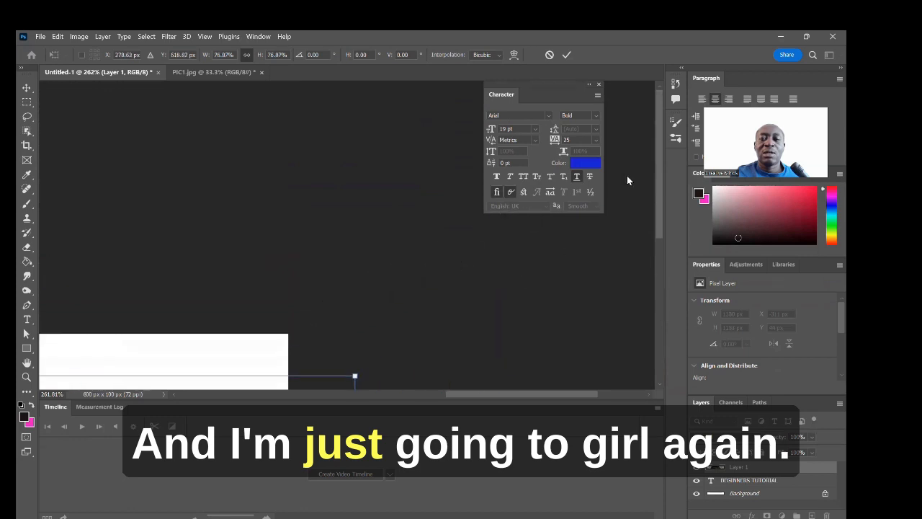
pyautogui.moveTo(661, 120); pyautogui.dragTo(649, 329)
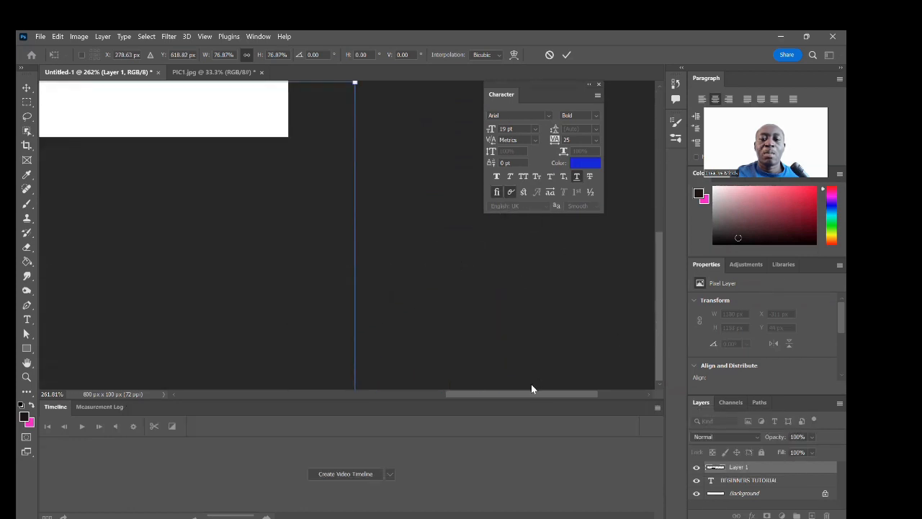
pyautogui.moveTo(531, 389); pyautogui.dragTo(281, 379)
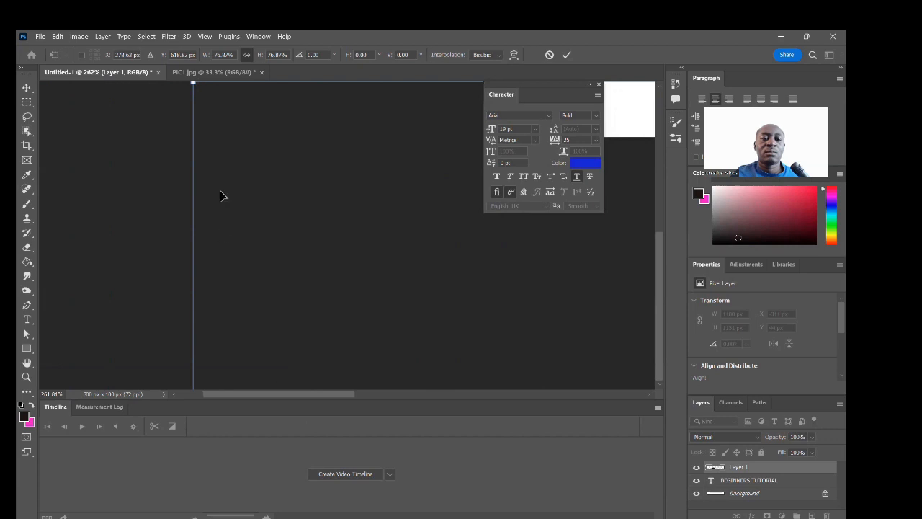
pyautogui.moveTo(368, 305); pyautogui.dragTo(406, 175)
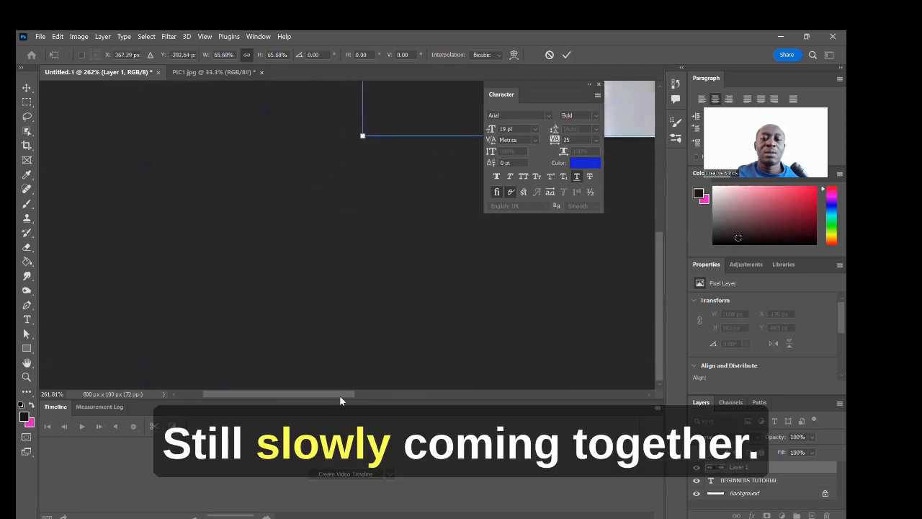
pyautogui.moveTo(341, 400); pyautogui.dragTo(497, 387)
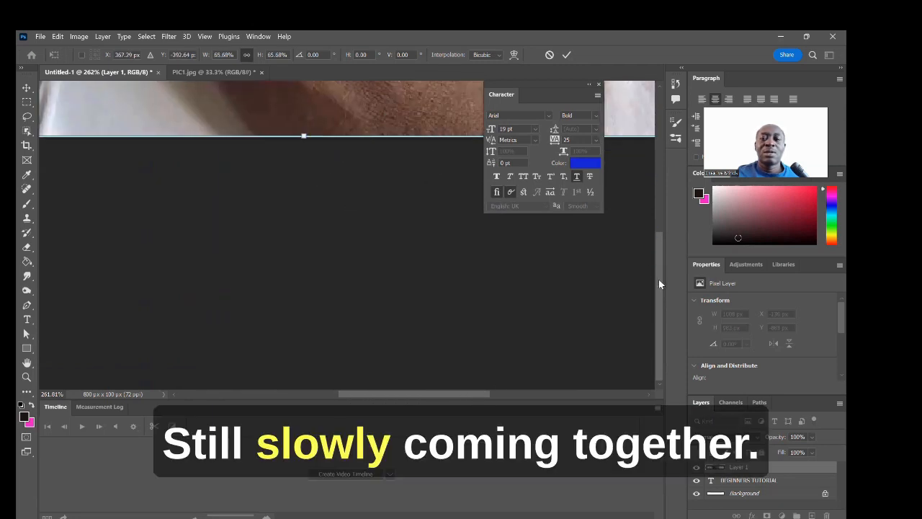
pyautogui.moveTo(658, 279); pyautogui.dragTo(657, 180)
pyautogui.moveTo(407, 395); pyautogui.dragTo(360, 394)
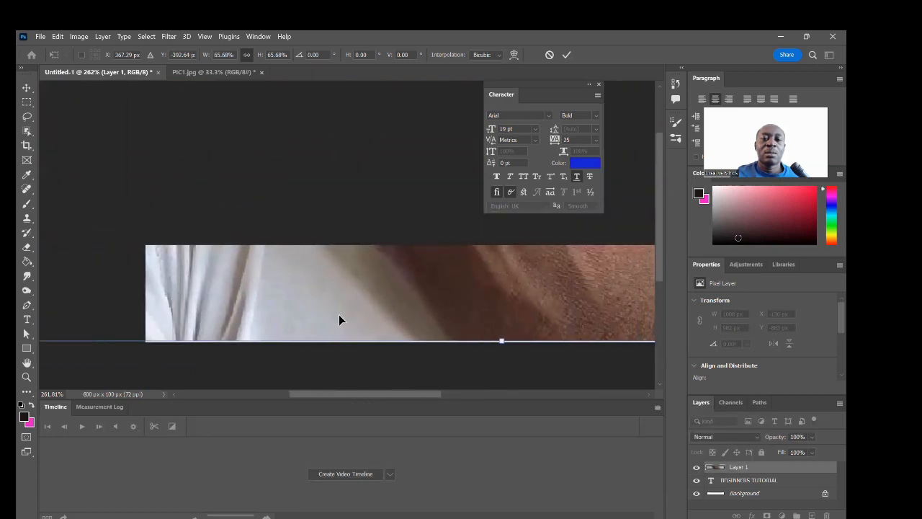
pyautogui.scroll(3, 337, 314)
pyautogui.moveTo(181, 94); pyautogui.dragTo(199, 216)
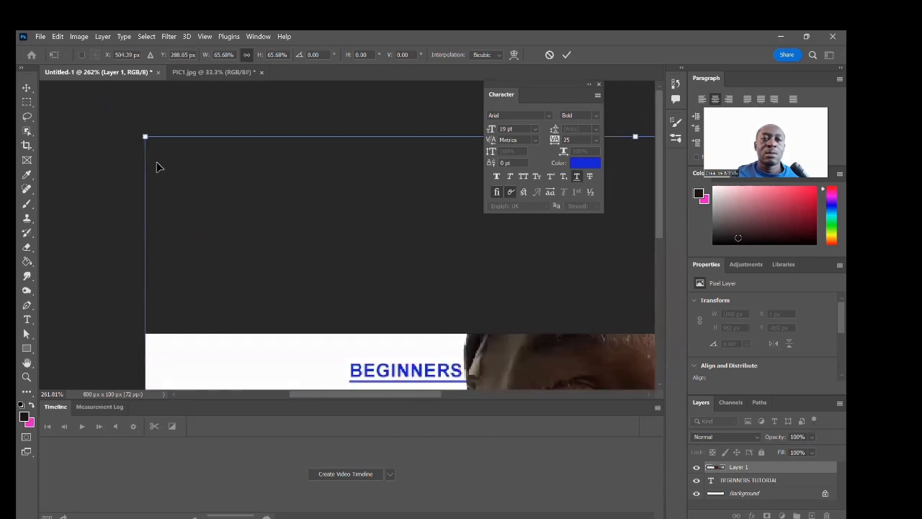
# Step: Scale the portrait to 108 × 106 px at the banner's left edge and commit the transform
pyautogui.moveTo(145, 136); pyautogui.dragTo(358, 185)
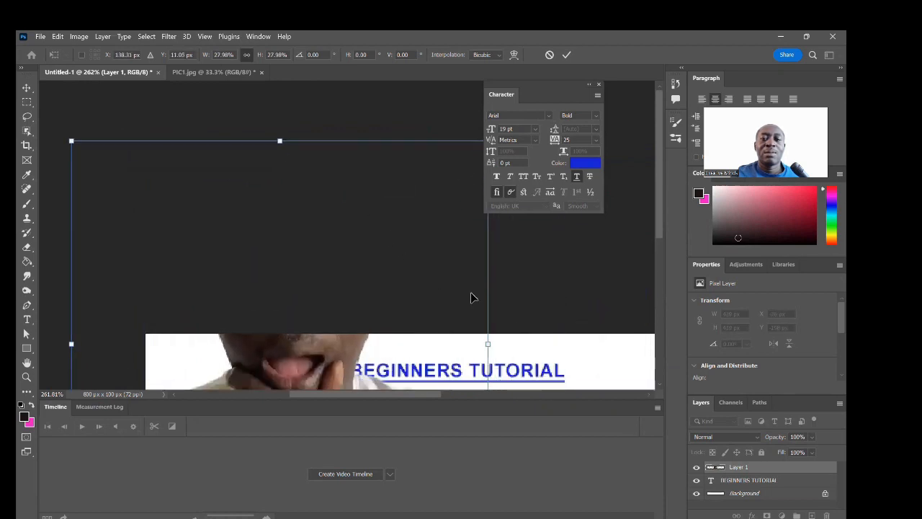
pyautogui.moveTo(72, 140); pyautogui.dragTo(264, 279)
pyautogui.moveTo(393, 309); pyautogui.dragTo(337, 205)
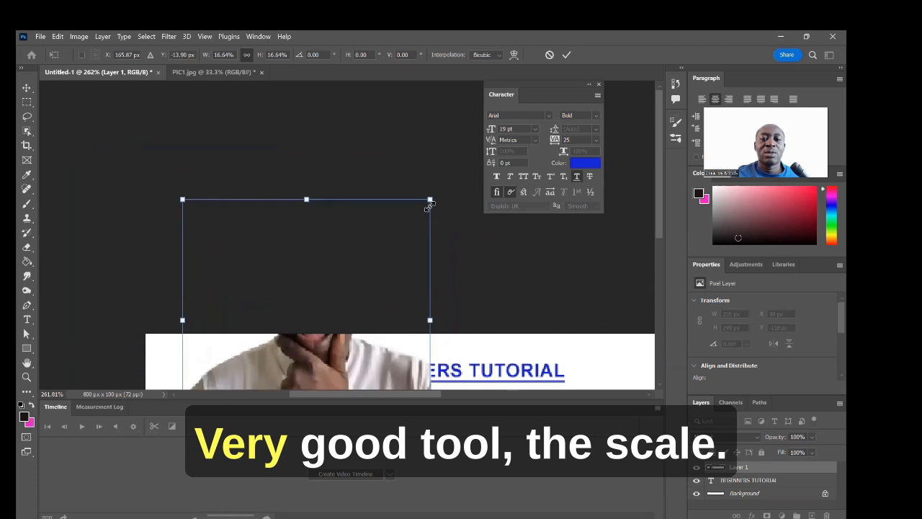
pyautogui.moveTo(432, 199); pyautogui.dragTo(340, 360)
pyautogui.moveTo(659, 195); pyautogui.dragTo(358, 264)
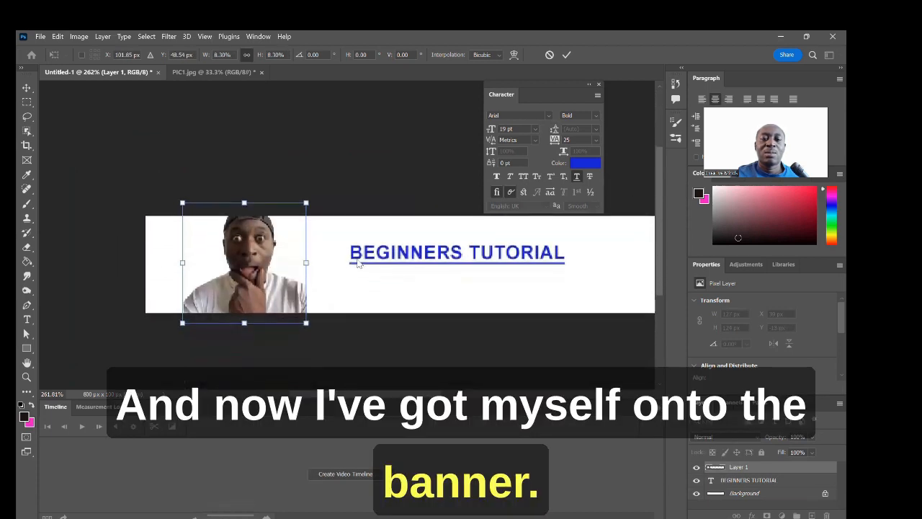
pyautogui.moveTo(206, 268); pyautogui.dragTo(168, 271)
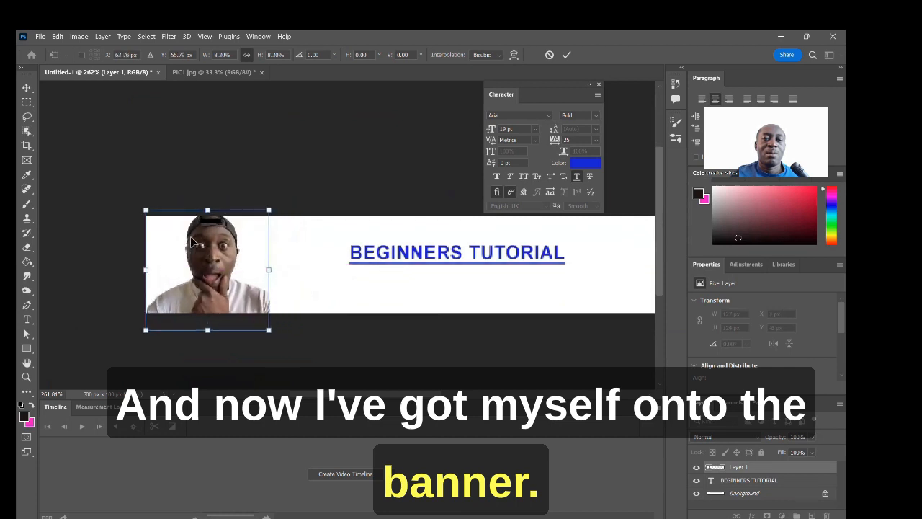
pyautogui.moveTo(269, 330); pyautogui.dragTo(253, 313)
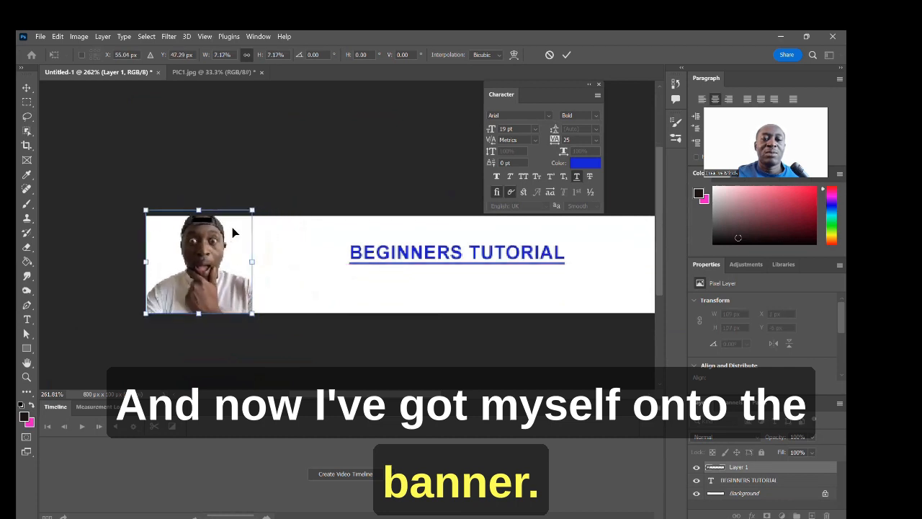
pyautogui.moveTo(254, 206); pyautogui.dragTo(231, 240)
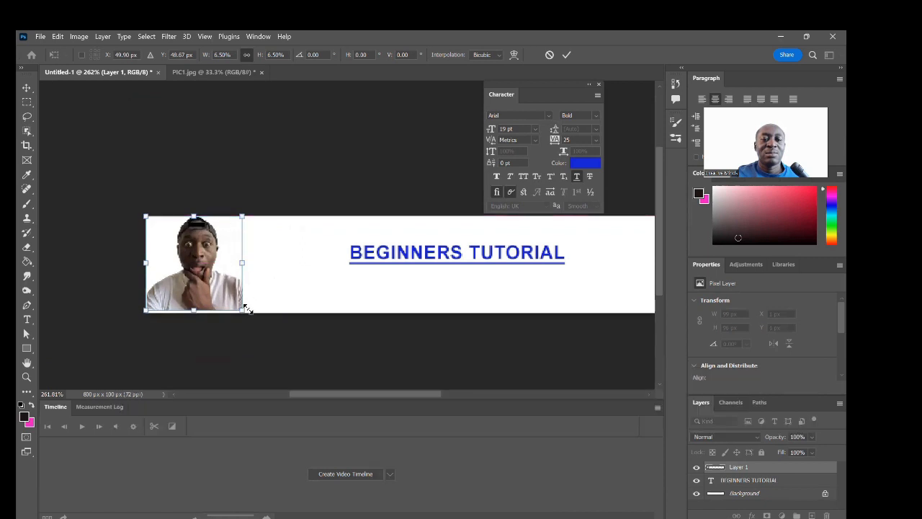
pyautogui.moveTo(244, 313); pyautogui.dragTo(251, 317)
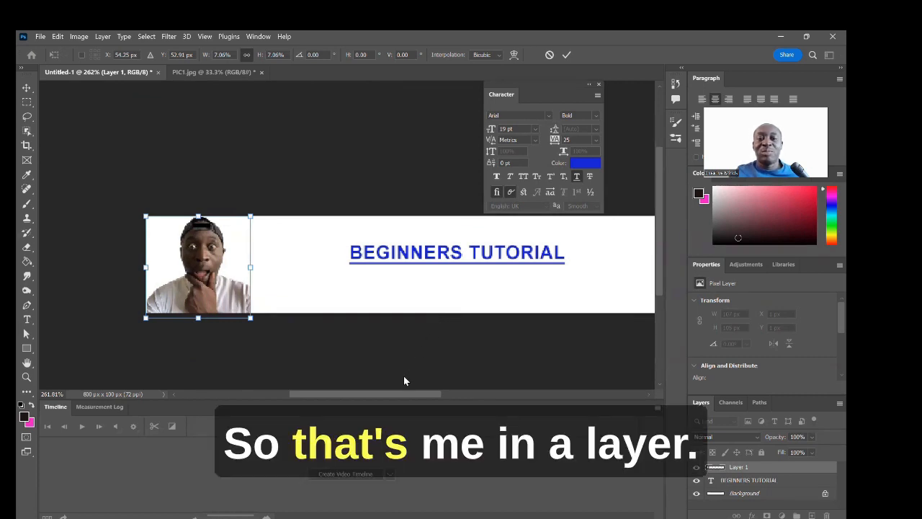
pyautogui.click(565, 56)
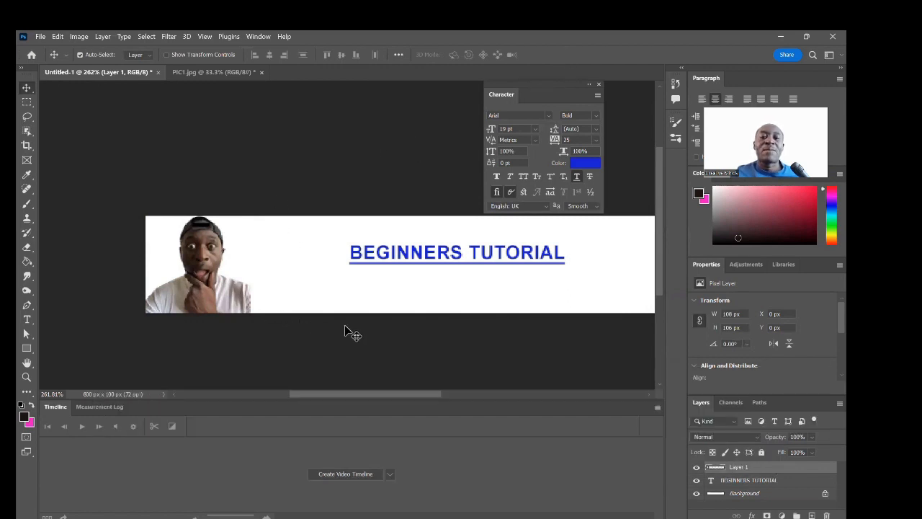
pyautogui.moveTo(395, 394); pyautogui.dragTo(415, 387)
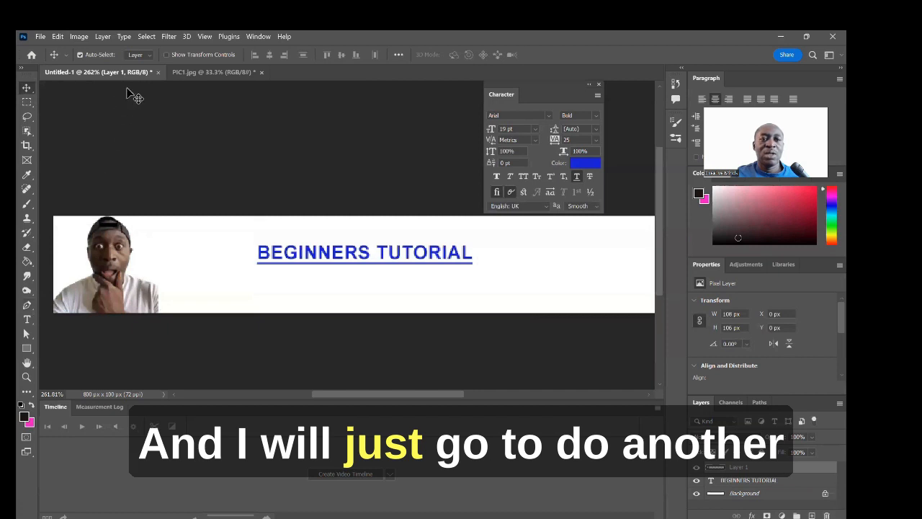
# Step: Add a new empty layer named Layer 2
pyautogui.click(102, 37)
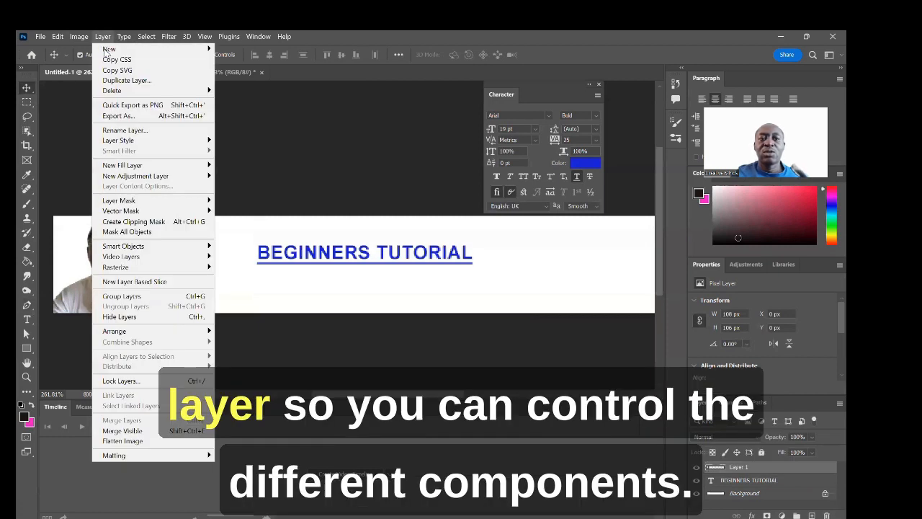
pyautogui.moveTo(131, 50)
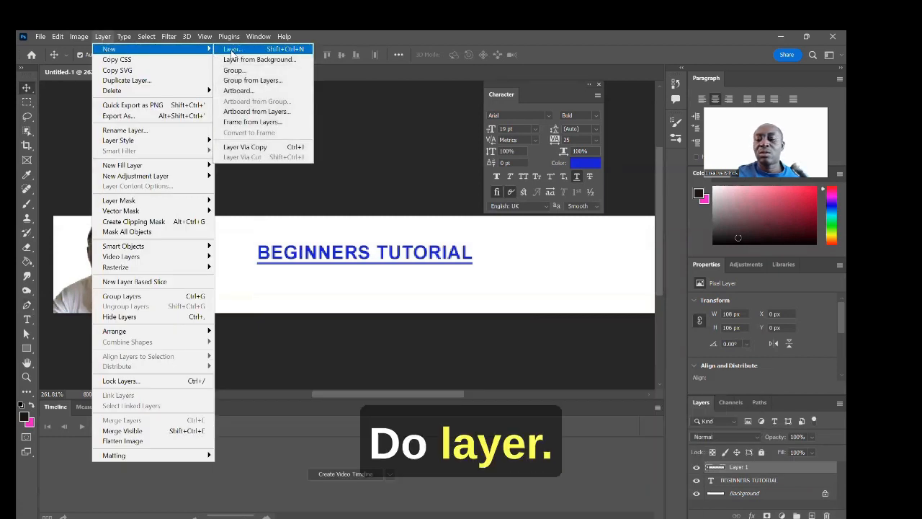
pyautogui.click(232, 49)
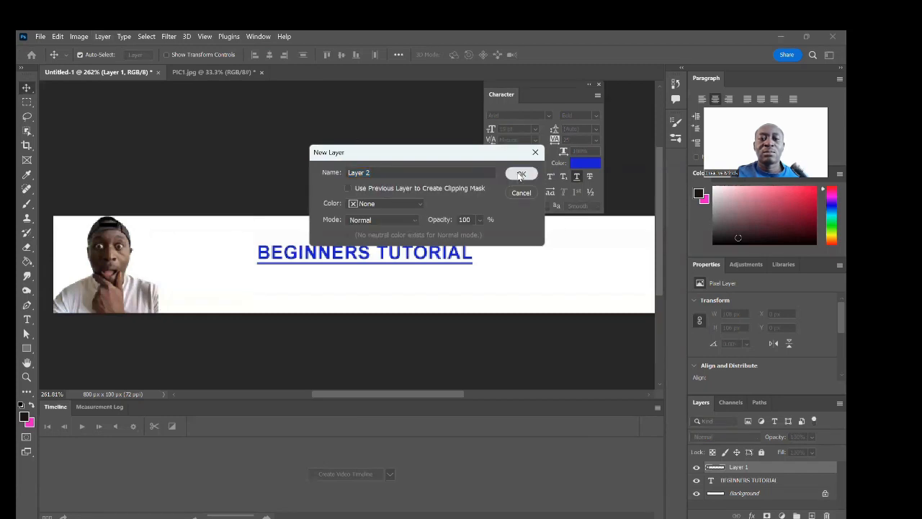
pyautogui.click(521, 173)
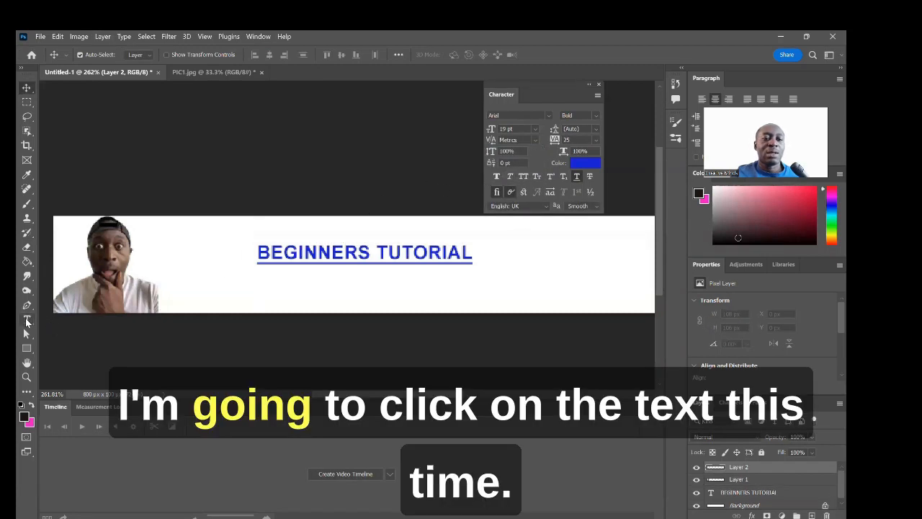
# Step: Set the Type tool to pink-red #f41a7b at 16 pt
pyautogui.click(27, 319)
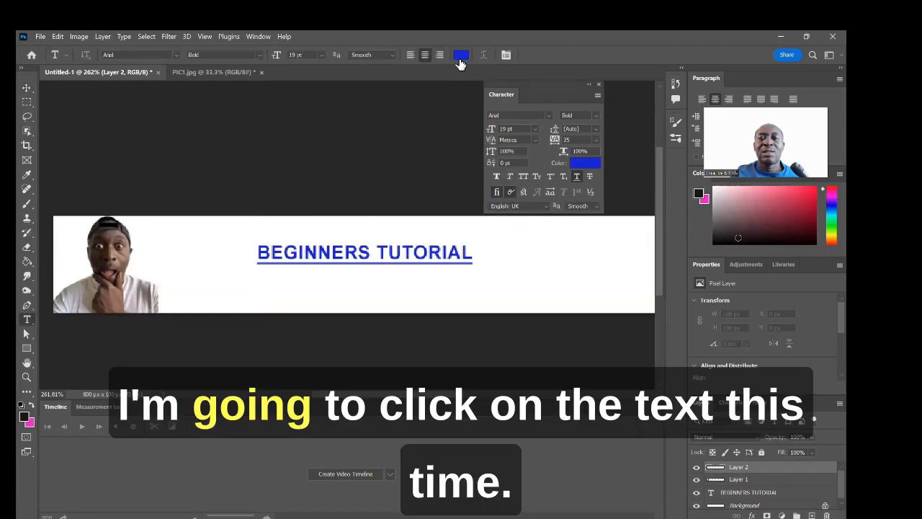
pyautogui.click(460, 56)
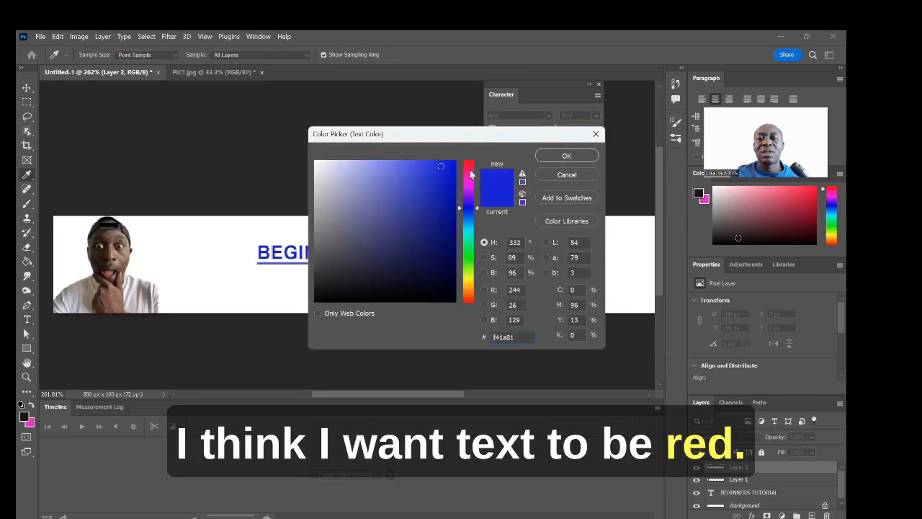
pyautogui.click(471, 174)
pyautogui.click(564, 158)
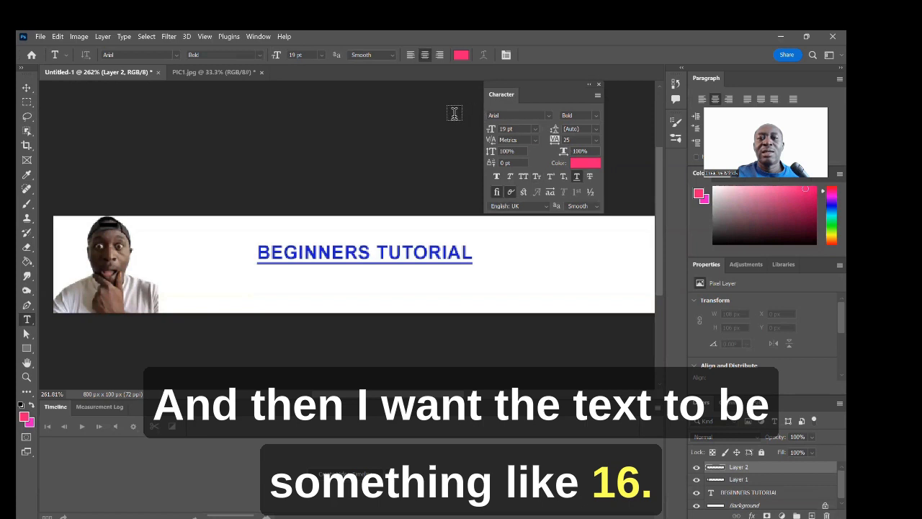
pyautogui.click(321, 55)
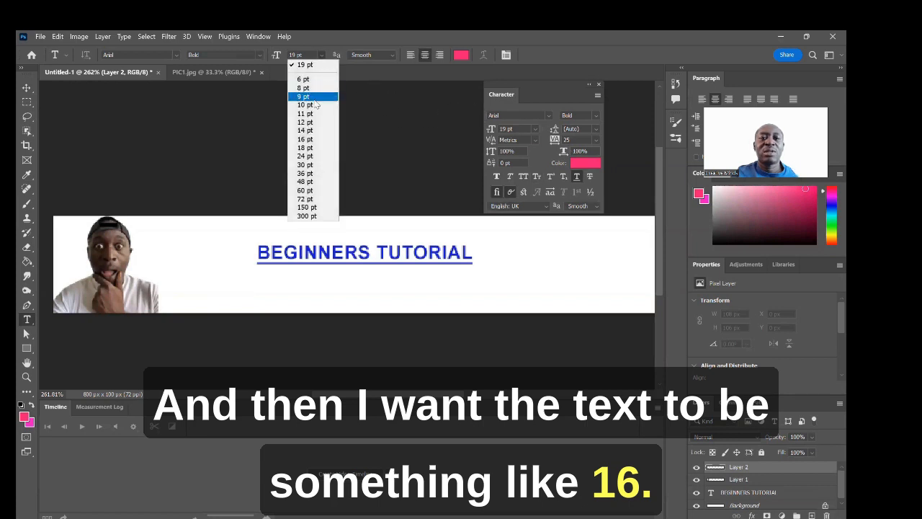
pyautogui.click(314, 140)
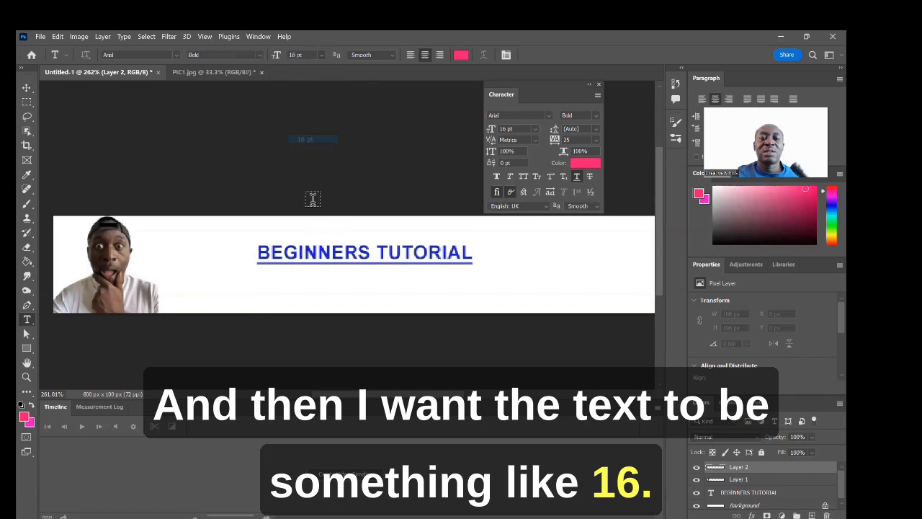
# Step: Start a text line below BEGINNERS TUTORIAL and delete the Lorem Ipsum placeholder
pyautogui.click(313, 281)
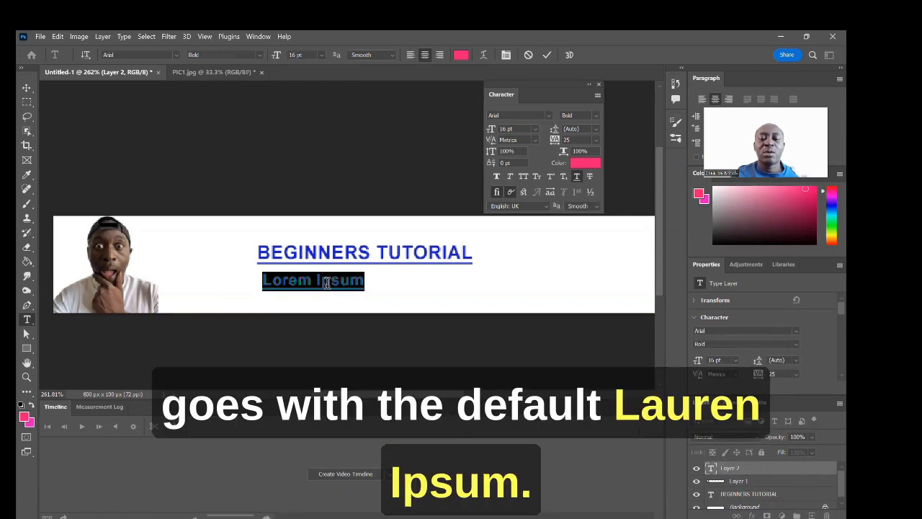
pyautogui.click(364, 281)
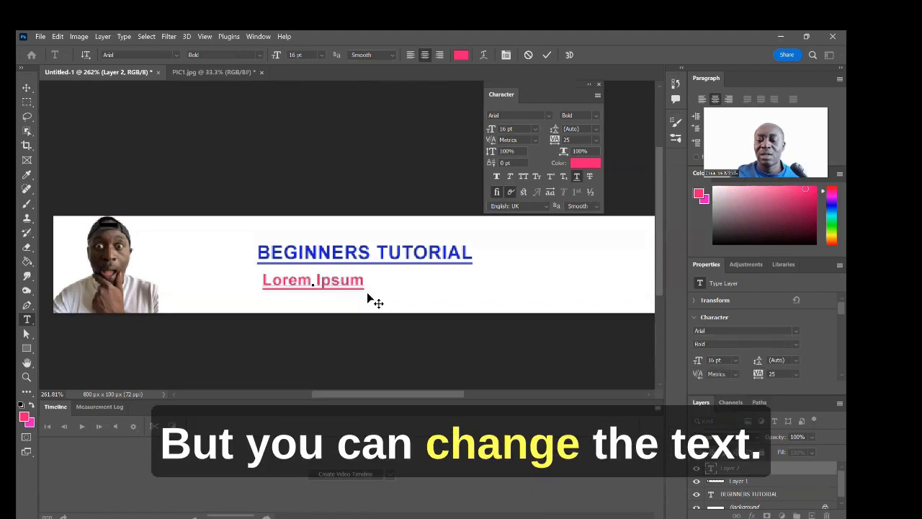
pyautogui.press('BackSpace')
pyautogui.press('BackSpace')
pyautogui.press('BackSpace')
pyautogui.press('BackSpace')
pyautogui.press('BackSpace')
pyautogui.press('BackSpace')
pyautogui.press('BackSpace')
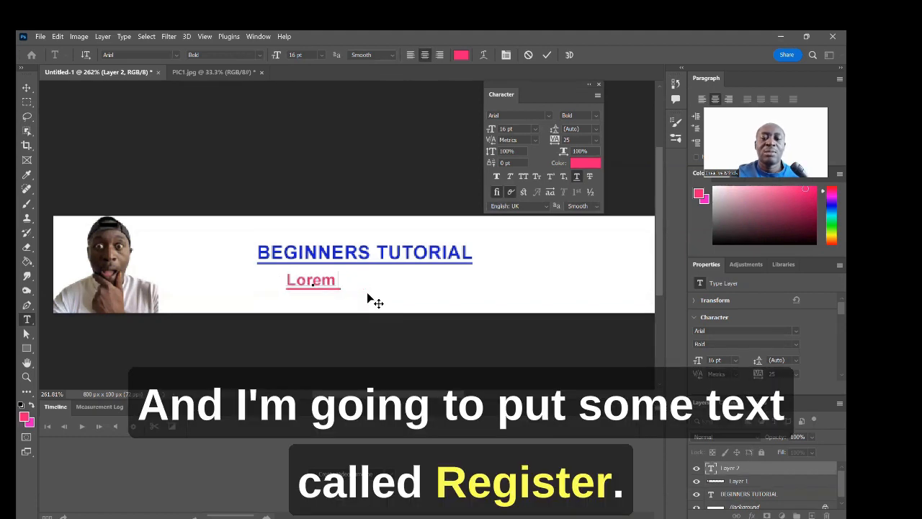
pyautogui.press('BackSpace')
pyautogui.press('BackSpace')
pyautogui.press('BackSpace')
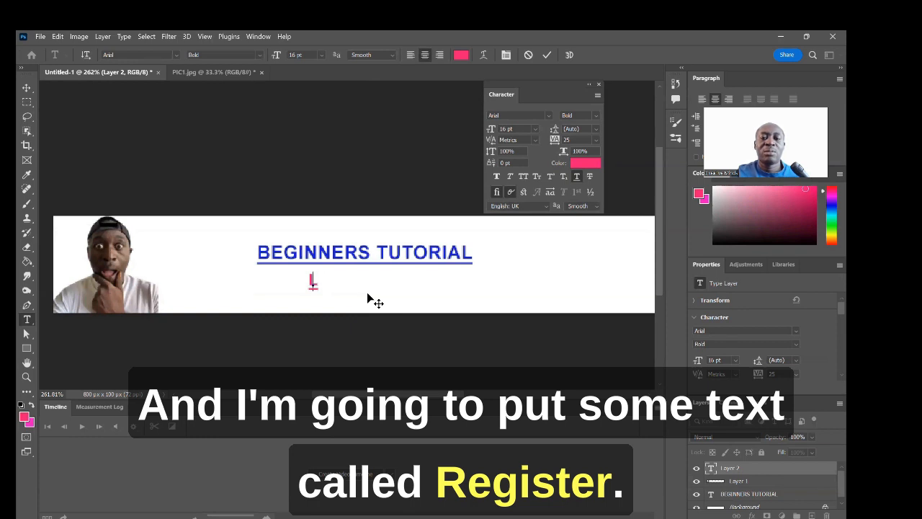
pyautogui.press('BackSpace')
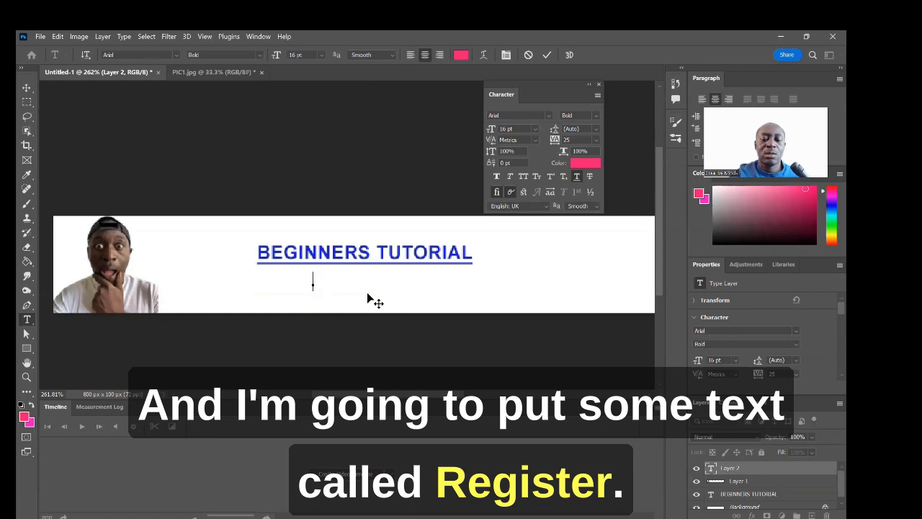
# Step: Type 'Register now!' and centre it beneath the heading
pyautogui.write('registe')
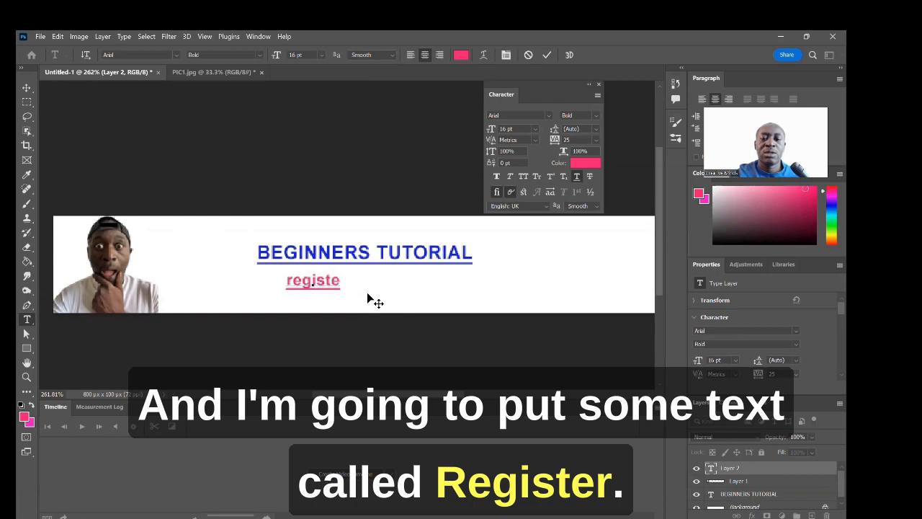
pyautogui.write('r')
pyautogui.press('BackSpace')
pyautogui.press('BackSpace')
pyautogui.press('BackSpace')
pyautogui.press('BackSpace')
pyautogui.press('BackSpace')
pyautogui.press('BackSpace')
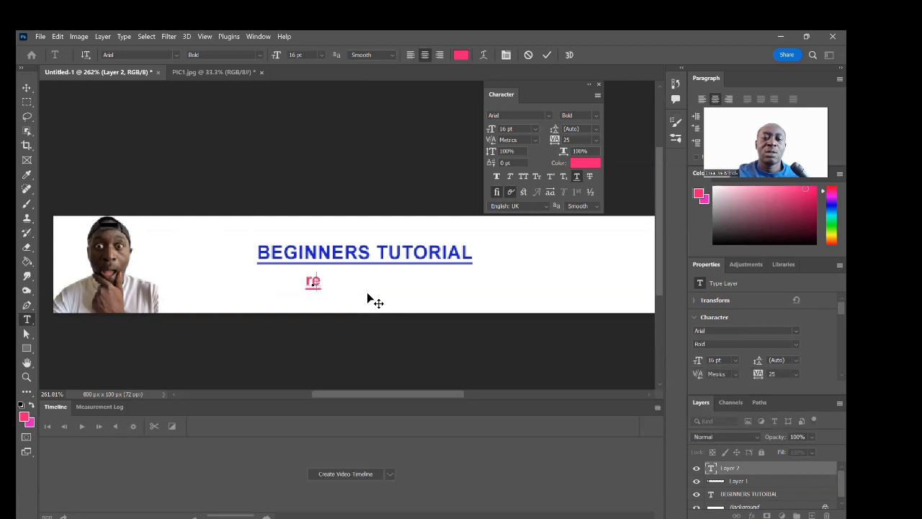
pyautogui.press('BackSpace')
pyautogui.press('BackSpace')
pyautogui.write('R')
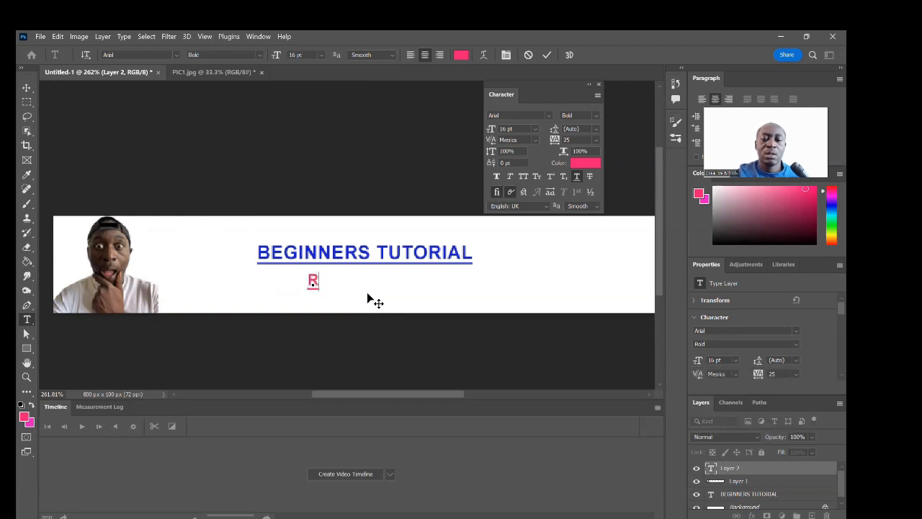
pyautogui.write('egis')
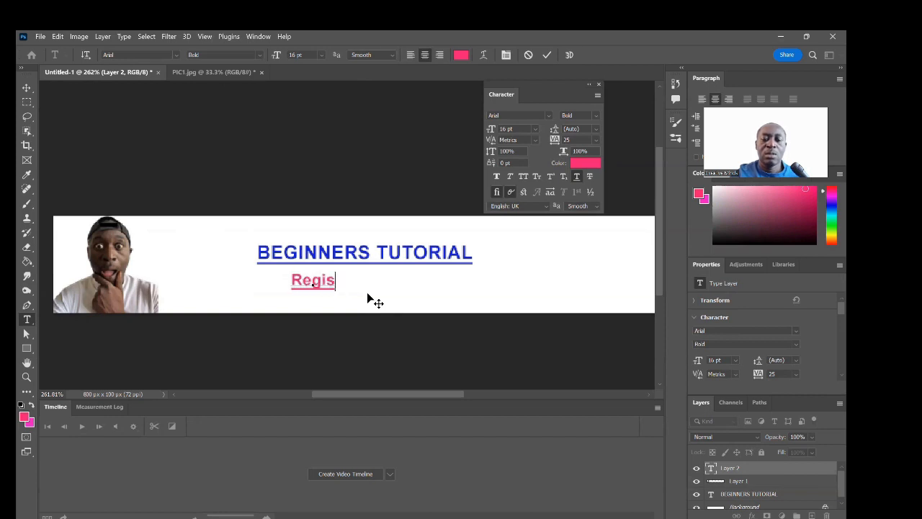
pyautogui.write('t er noq')
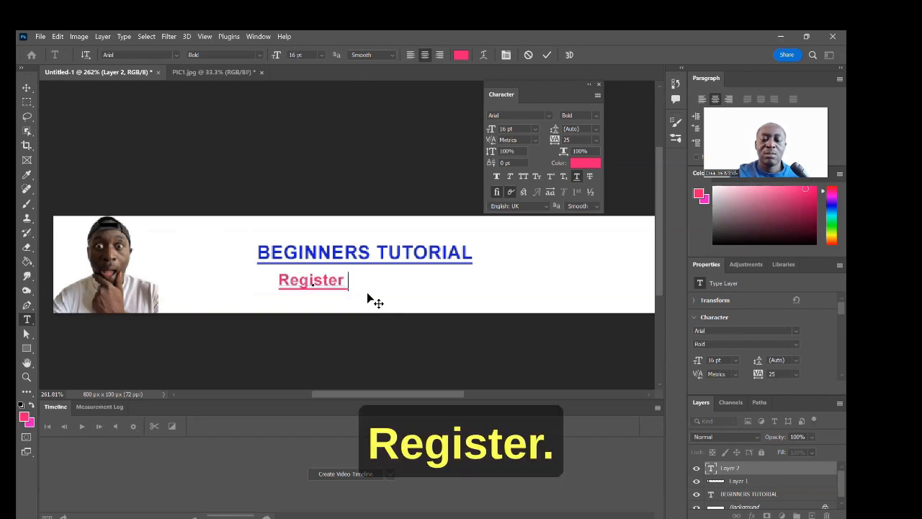
pyautogui.press('BackSpace')
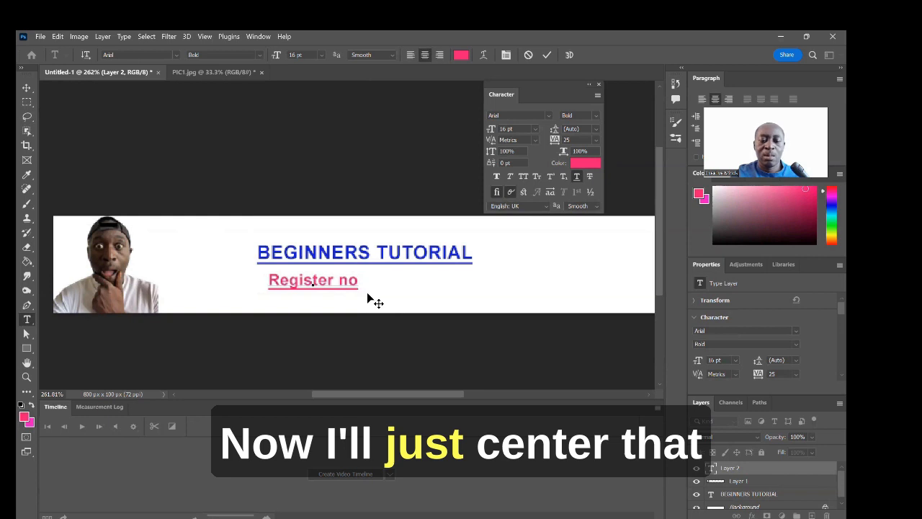
pyautogui.write('w!')
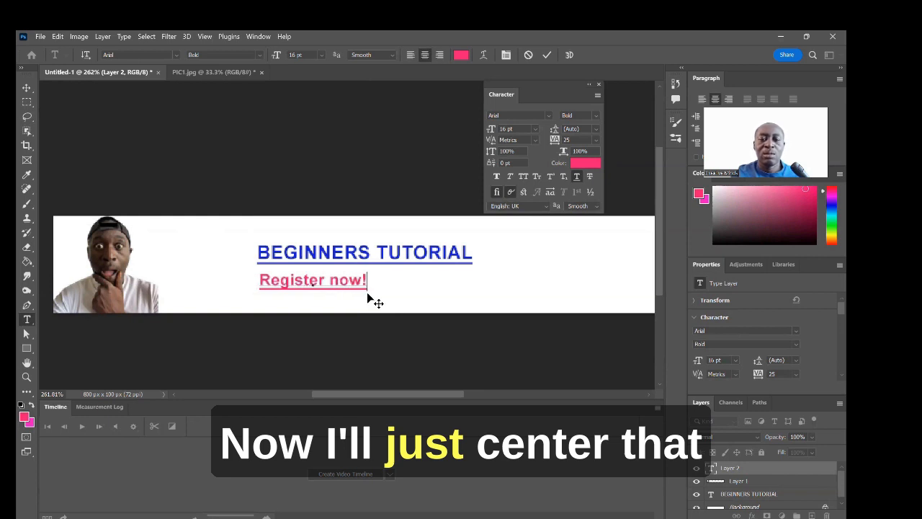
pyautogui.moveTo(381, 299); pyautogui.dragTo(410, 299)
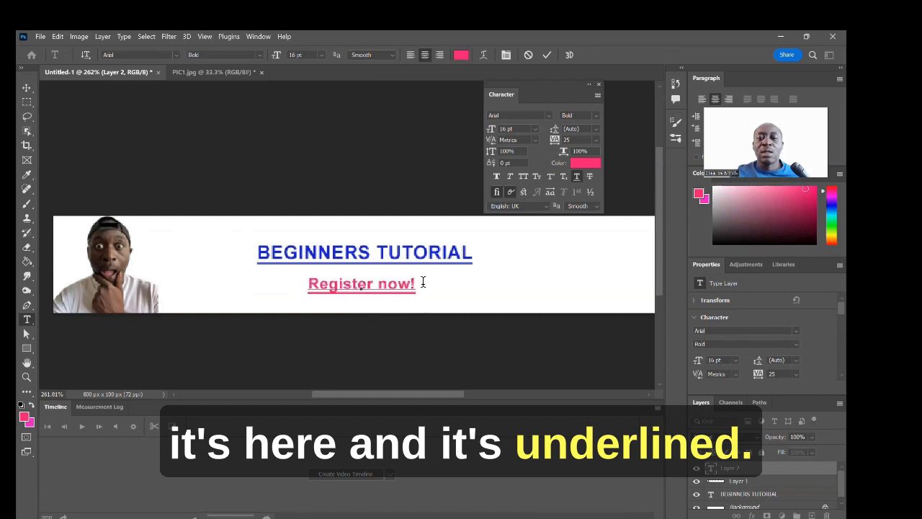
pyautogui.moveTo(422, 284); pyautogui.dragTo(306, 282)
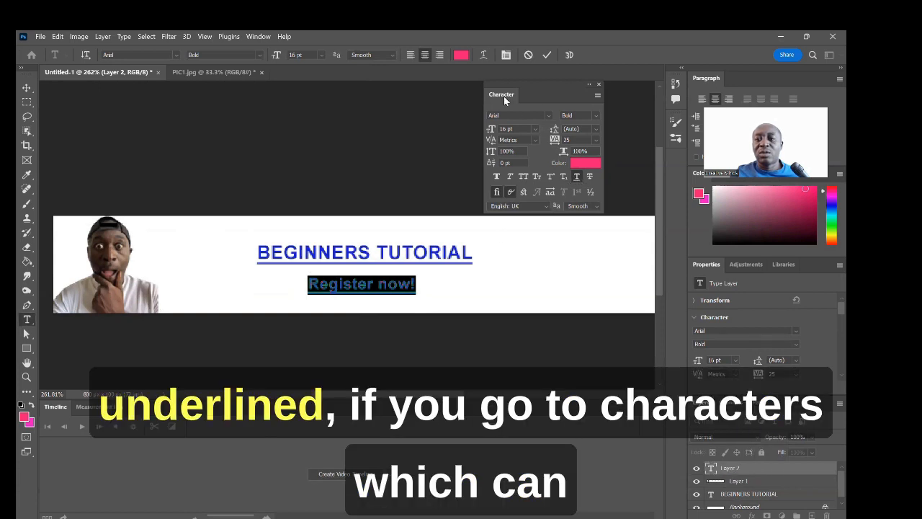
# Step: Underline 'Register now!' and set its letter tracking to 50
pyautogui.click(257, 36)
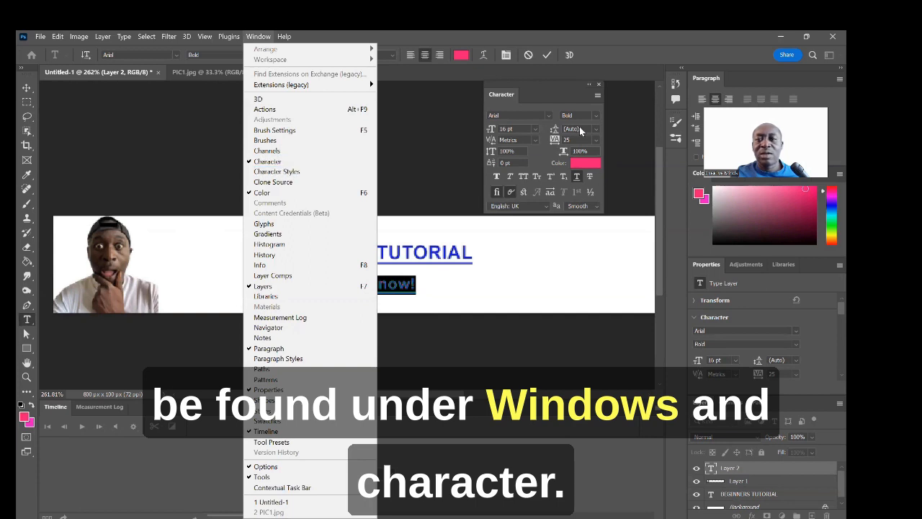
pyautogui.click(561, 99)
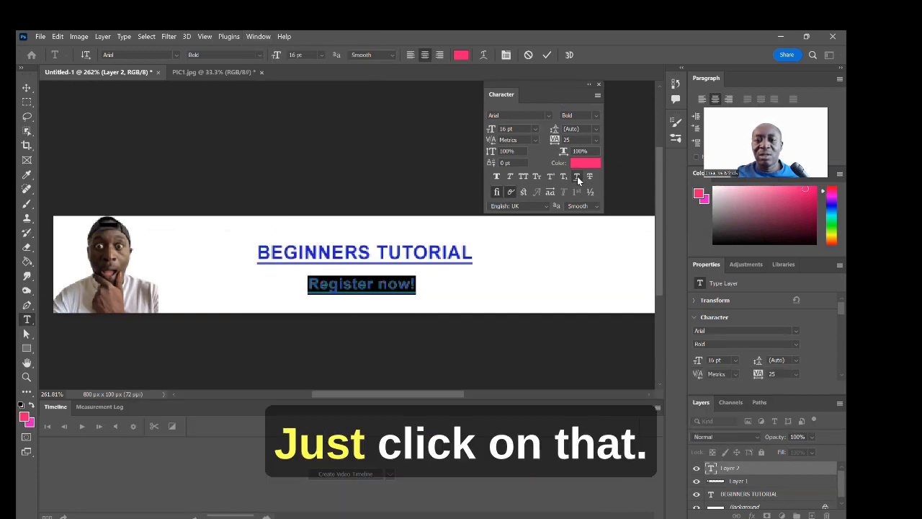
pyautogui.click(577, 177)
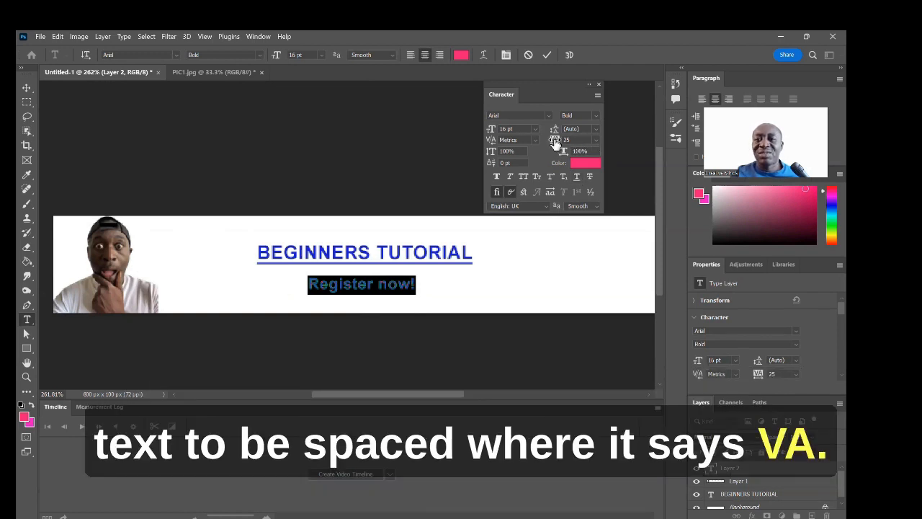
pyautogui.click(596, 140)
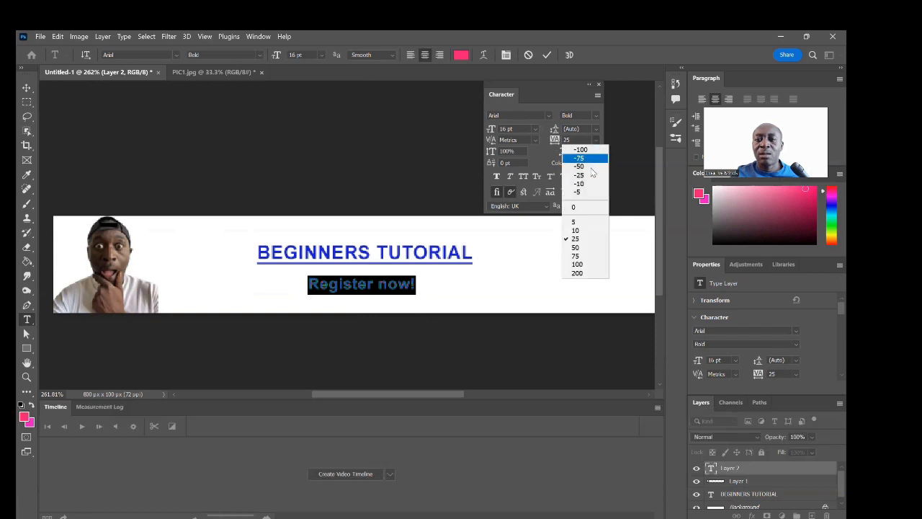
pyautogui.click(581, 248)
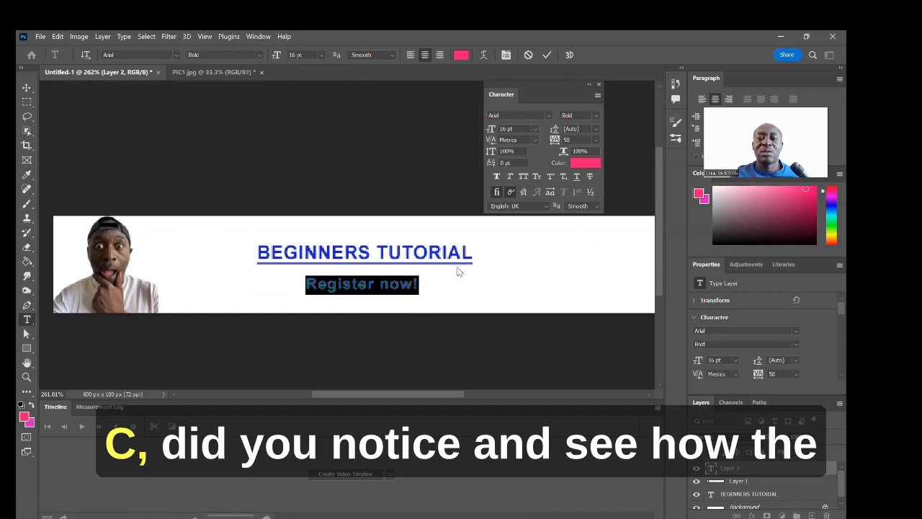
# Step: Reselect 'Register now!' to check the wider spacing and reopen the tracking list
pyautogui.click(428, 277)
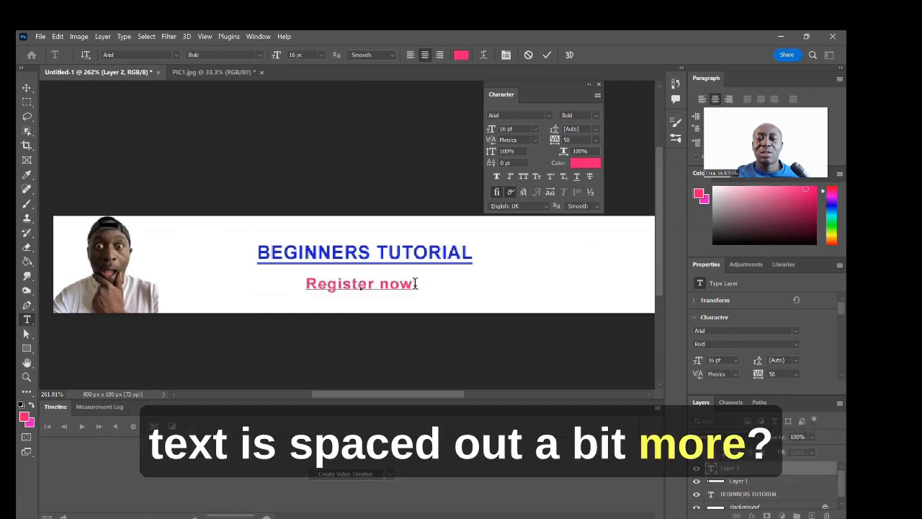
pyautogui.moveTo(416, 284); pyautogui.dragTo(306, 284)
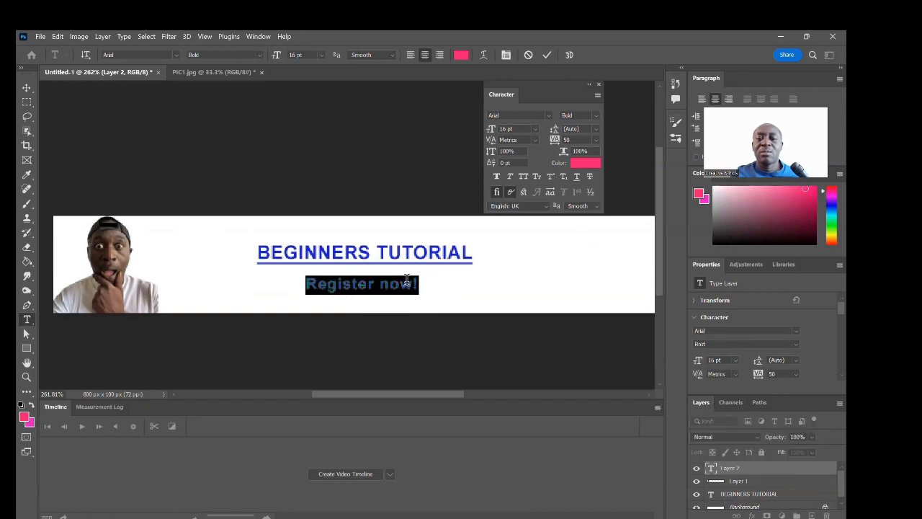
pyautogui.hotkey('ctrl', 'h')
pyautogui.click(588, 163)
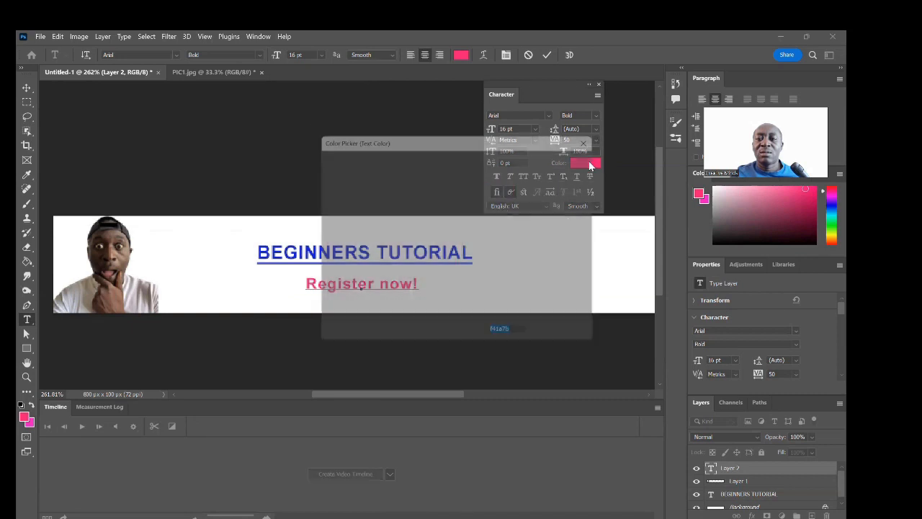
pyautogui.click(596, 134)
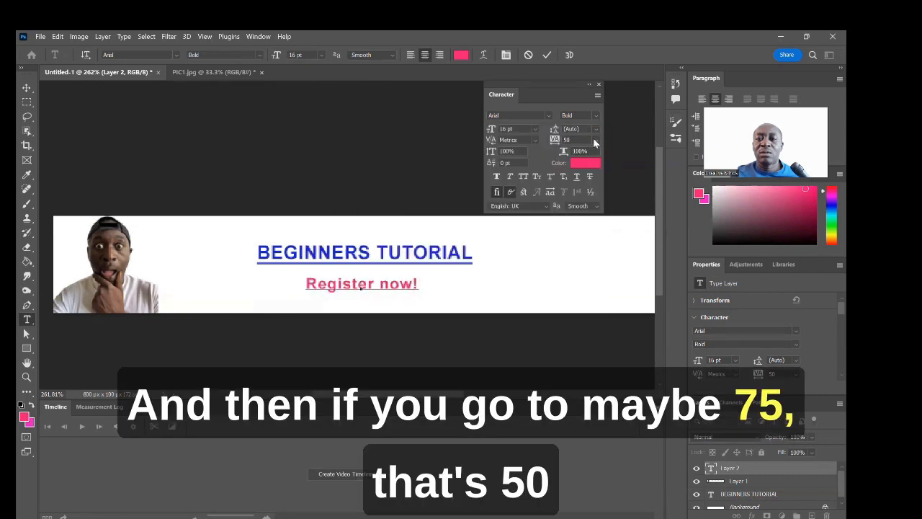
pyautogui.click(595, 139)
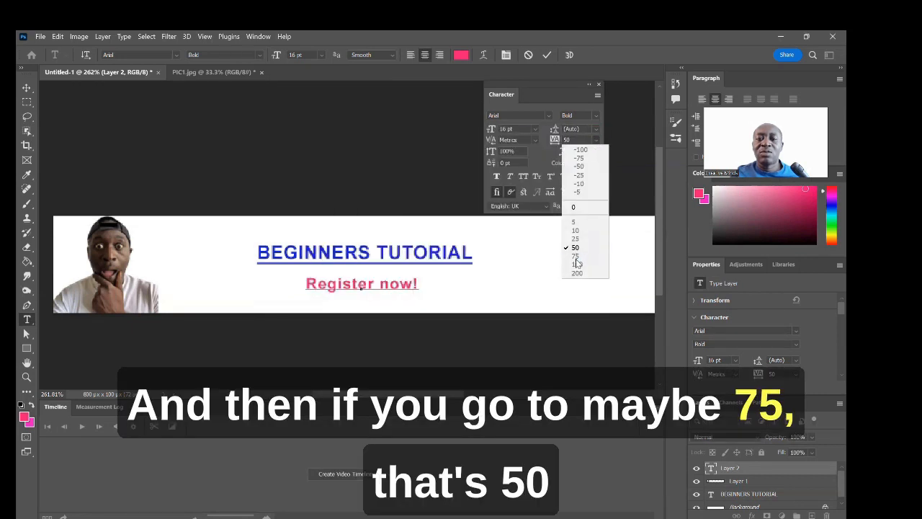